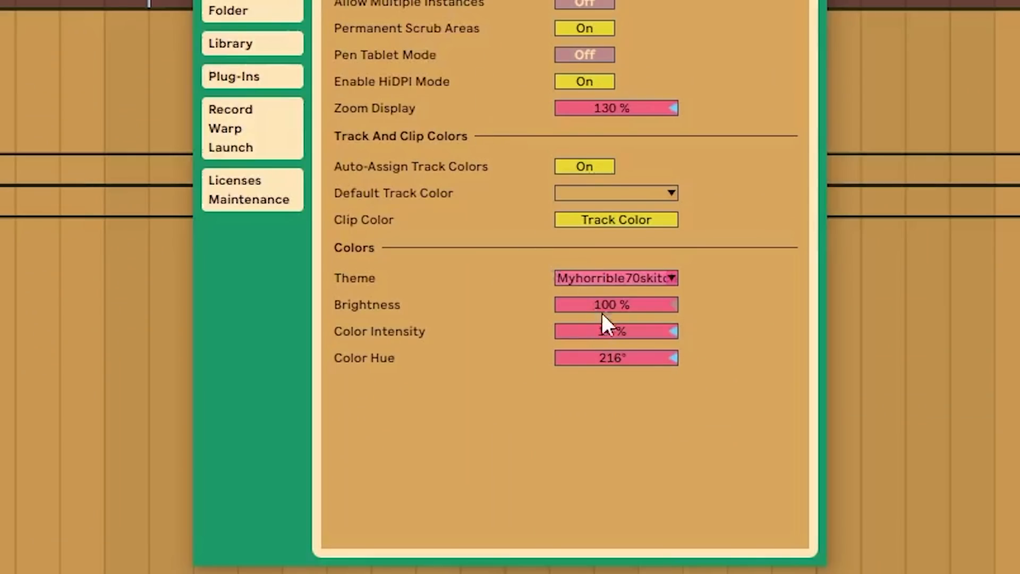
Reduce the theme's Color Intensity in the preferences, leaving its brightness and hue alone
drag(610, 331, 610, 314)
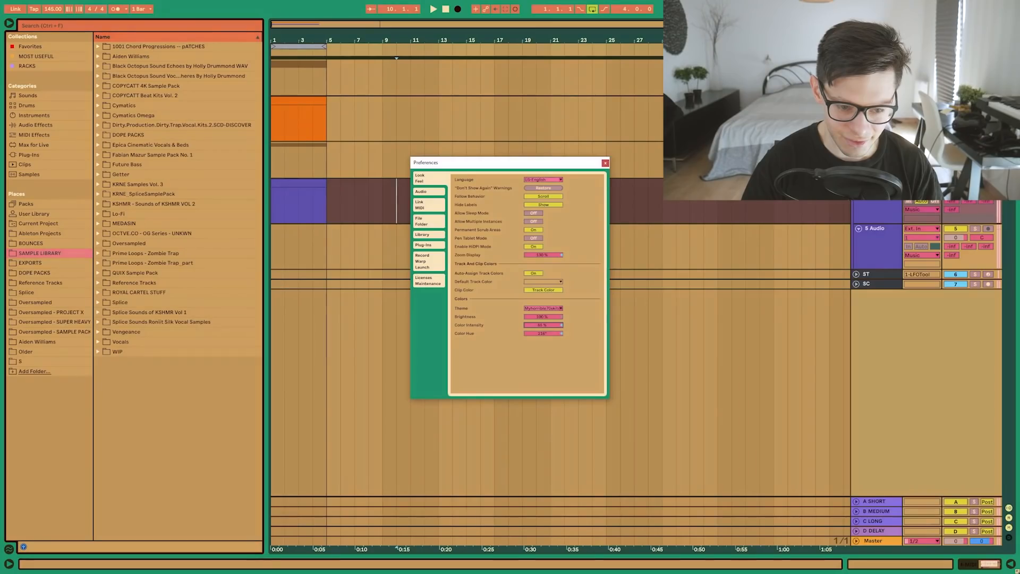
drag(543, 324, 543, 318)
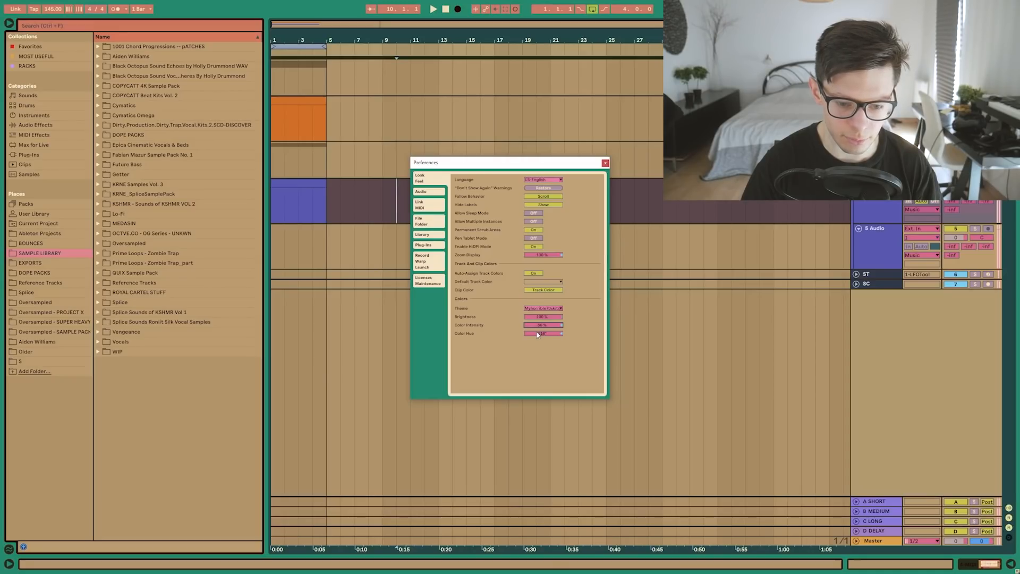
drag(543, 324, 543, 317)
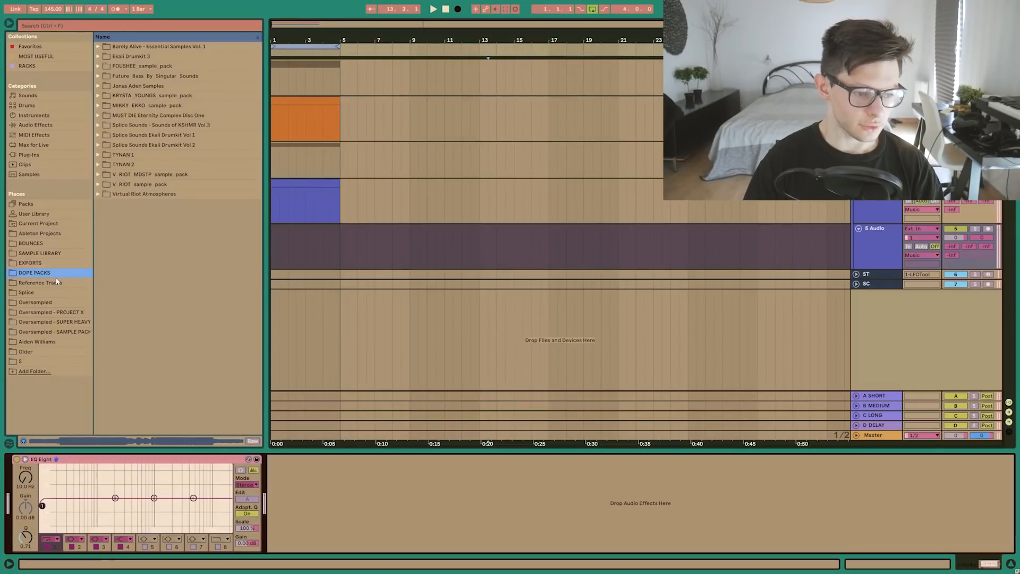
Place the reference track 14 - Vitality.wav from Reference Tracks on the empty audio track at bar 5
key(Down)
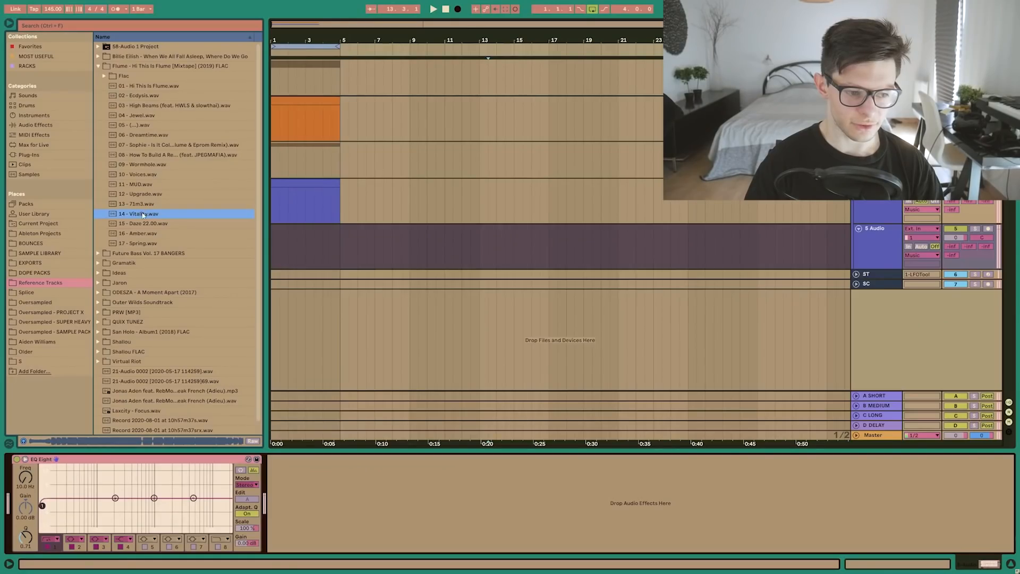
drag(142, 214, 358, 230)
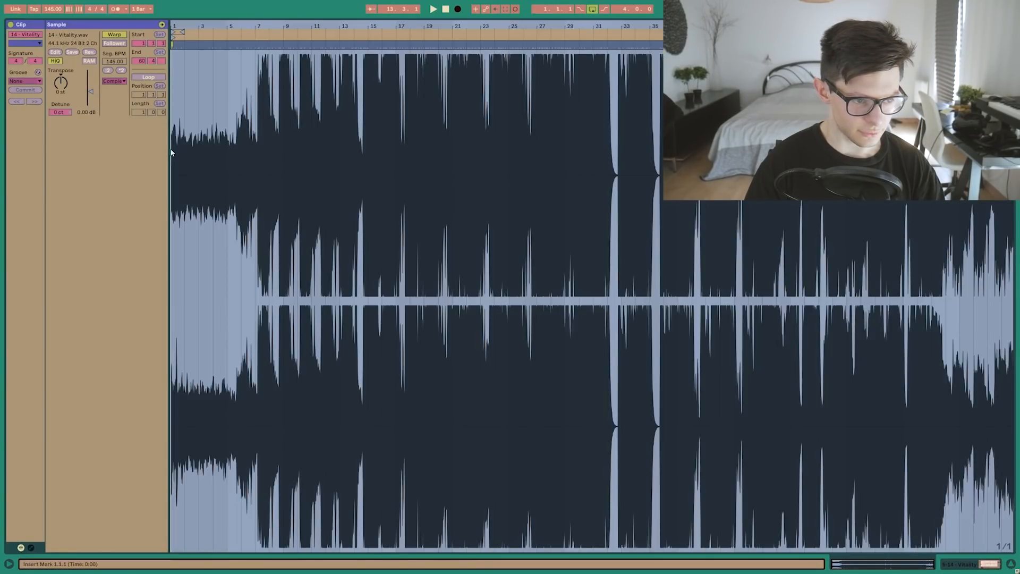
click(348, 200)
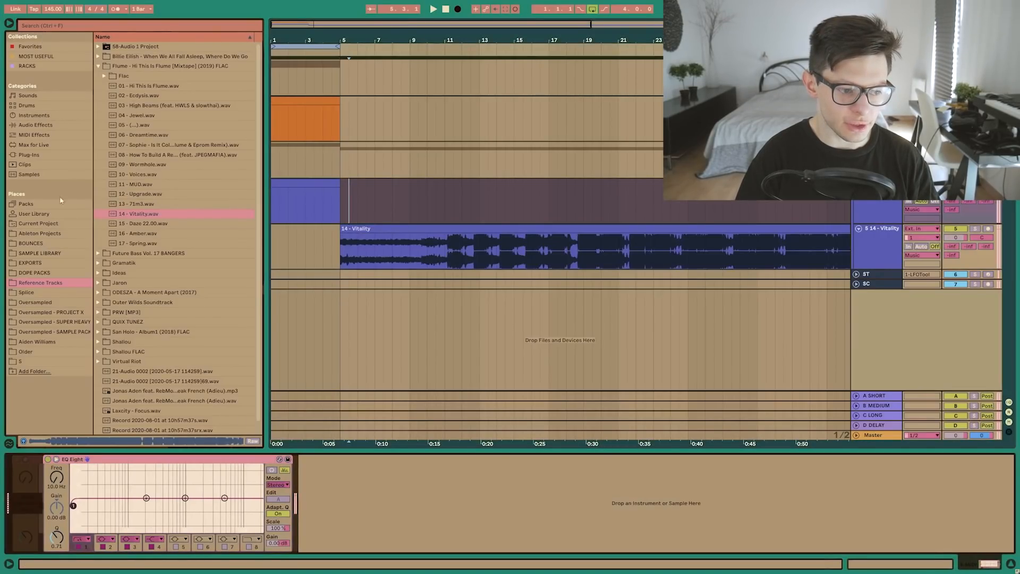
click(50, 273)
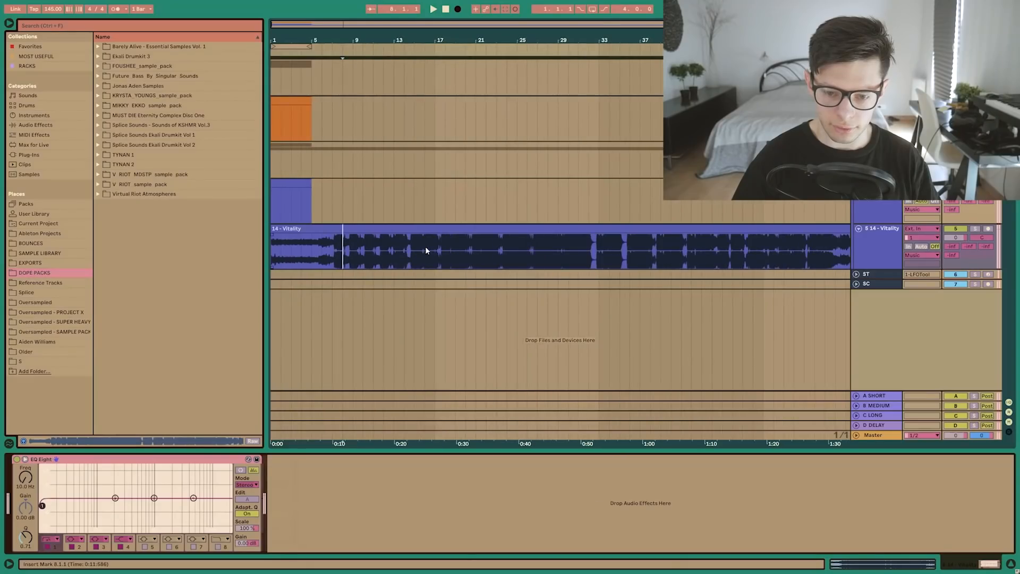
Trim the beginning of the Vitality clip and align the clip with the start of bar 1
click(391, 249)
scroll(303, 258, up, 2)
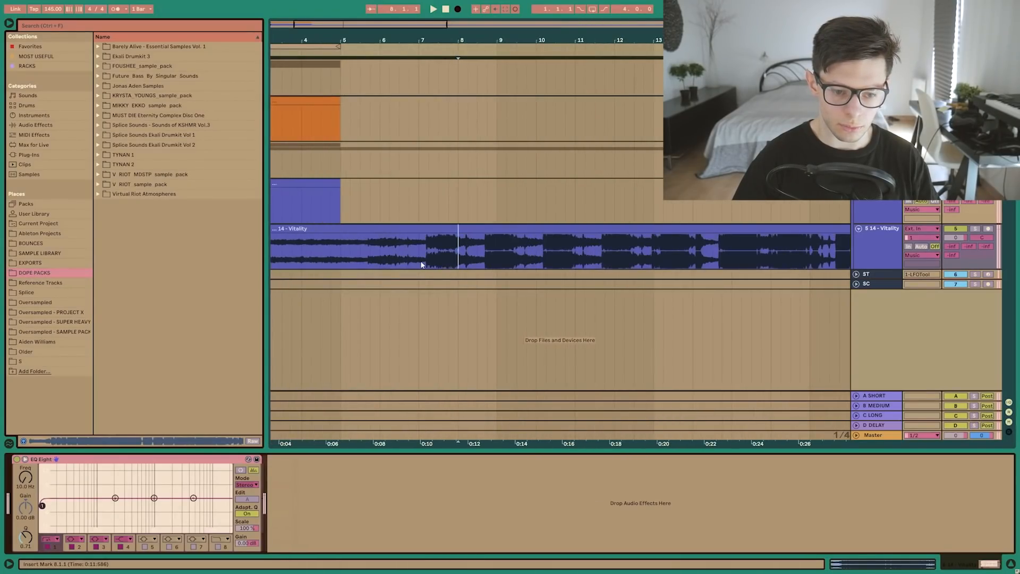
scroll(428, 261, down, 5)
scroll(427, 259, up, 5)
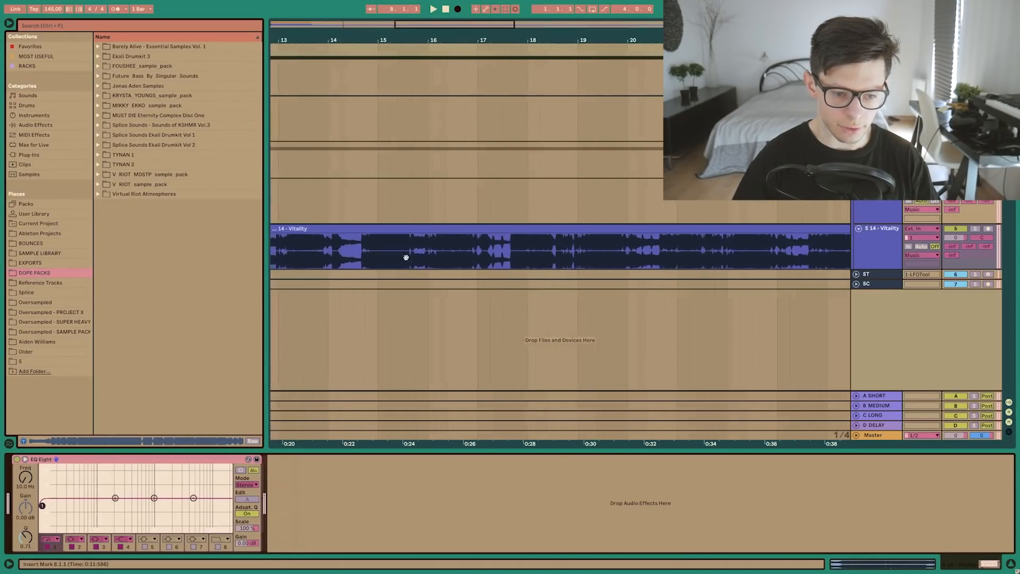
scroll(393, 255, down, 4)
scroll(420, 249, down, 2)
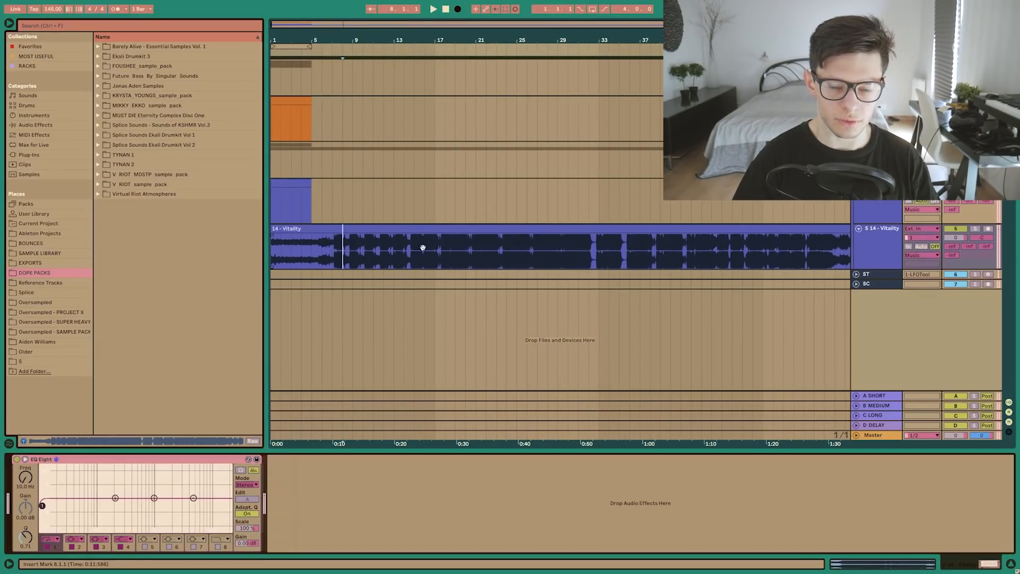
scroll(308, 247, up, 6)
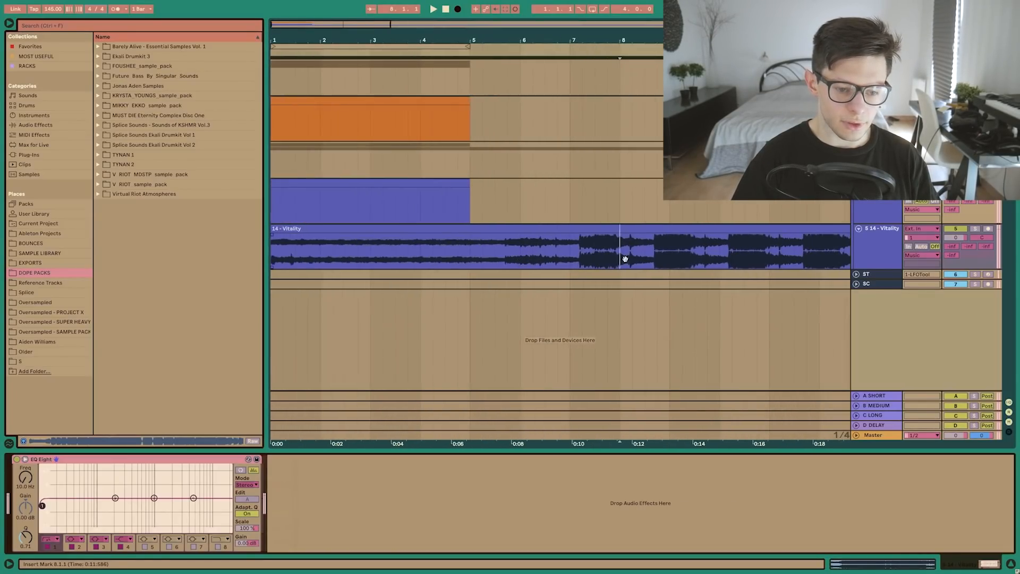
drag(293, 230, 299, 233)
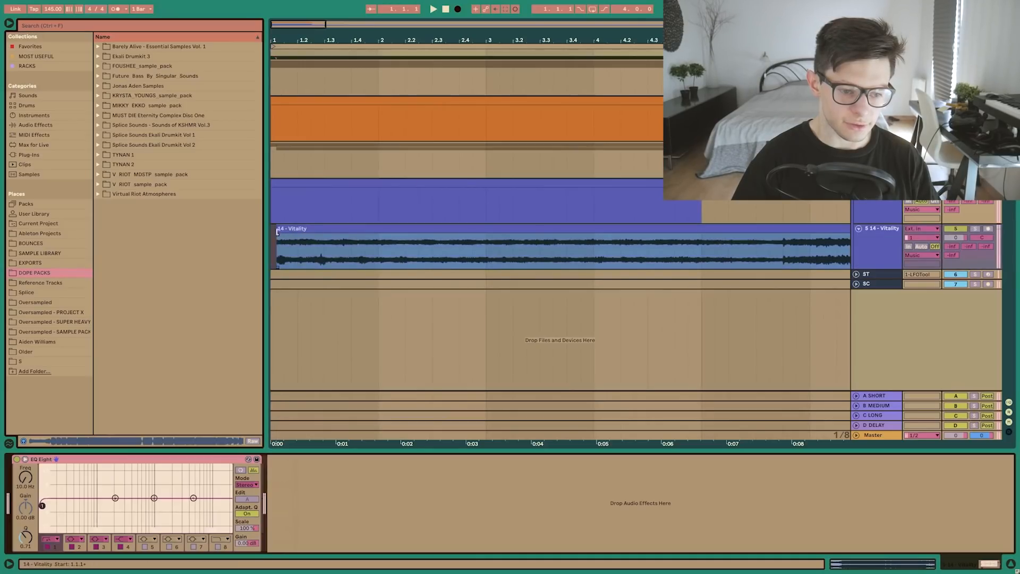
click(307, 246)
click(296, 230)
scroll(372, 241, down, 5)
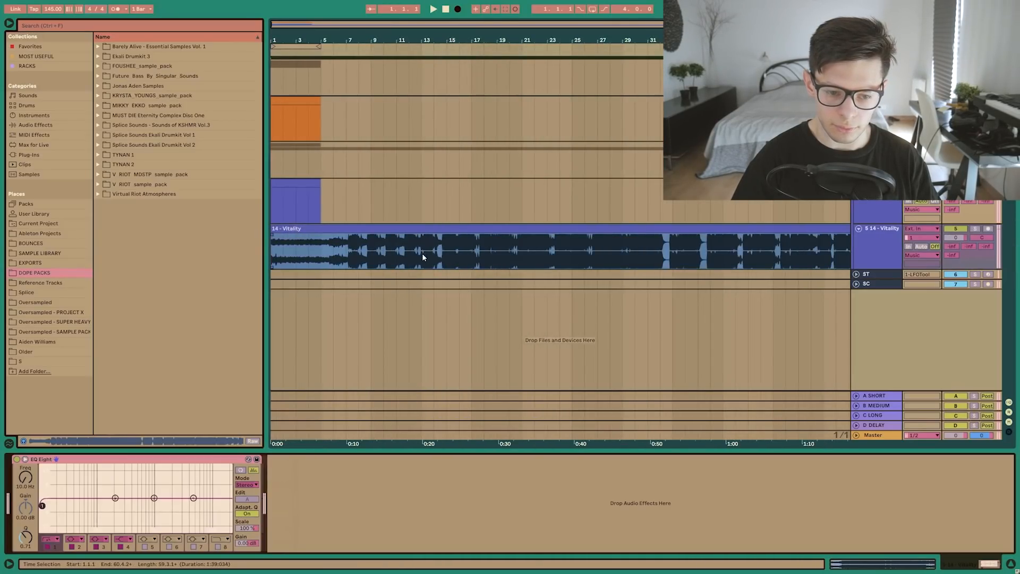
scroll(441, 253, down, 3)
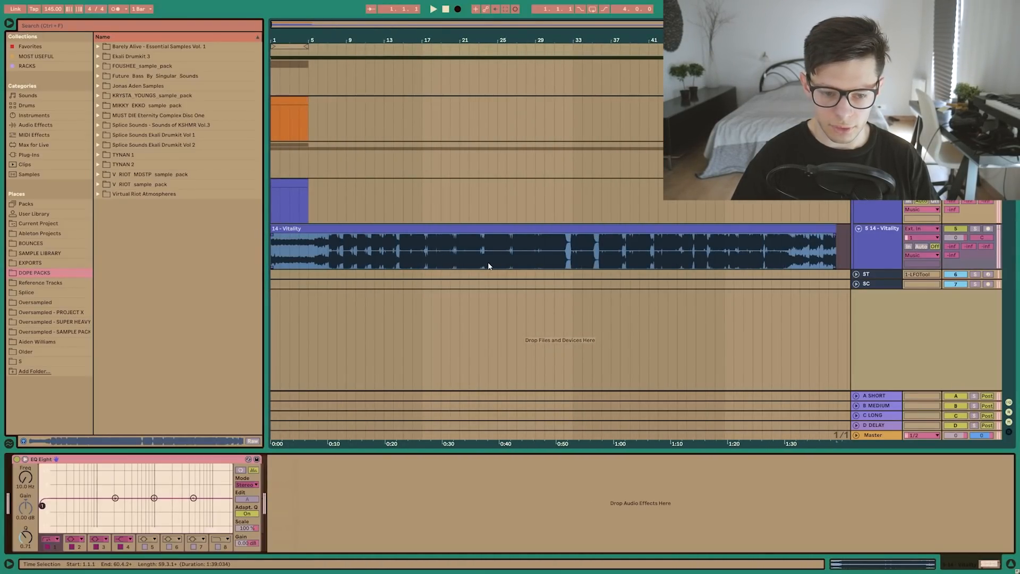
Play the Vitality clip near bar 13 and split it at the strong transient just before that bar
scroll(419, 262, up, 3)
click(419, 262)
key(space)
scroll(548, 257, up, 6)
click(519, 252)
scroll(566, 250, up, 4)
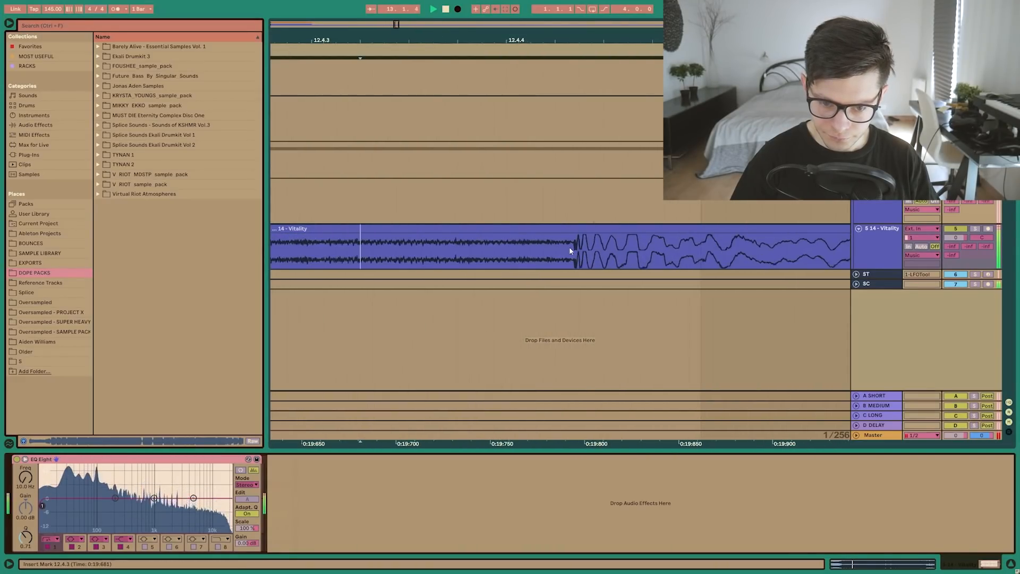
click(574, 247)
key(space)
key(ctrl+e)
Move the split-off Vitality section to bar 13, trim the excess audio before its first transient and play it
scroll(574, 245, down, 8)
drag(580, 228, 582, 229)
scroll(574, 234, up, 10)
scroll(423, 234, up, 5)
drag(402, 244, 429, 230)
key(Delete)
scroll(430, 241, down, 10)
key(space)
scroll(516, 249, down, 3)
key(space)
key(space)
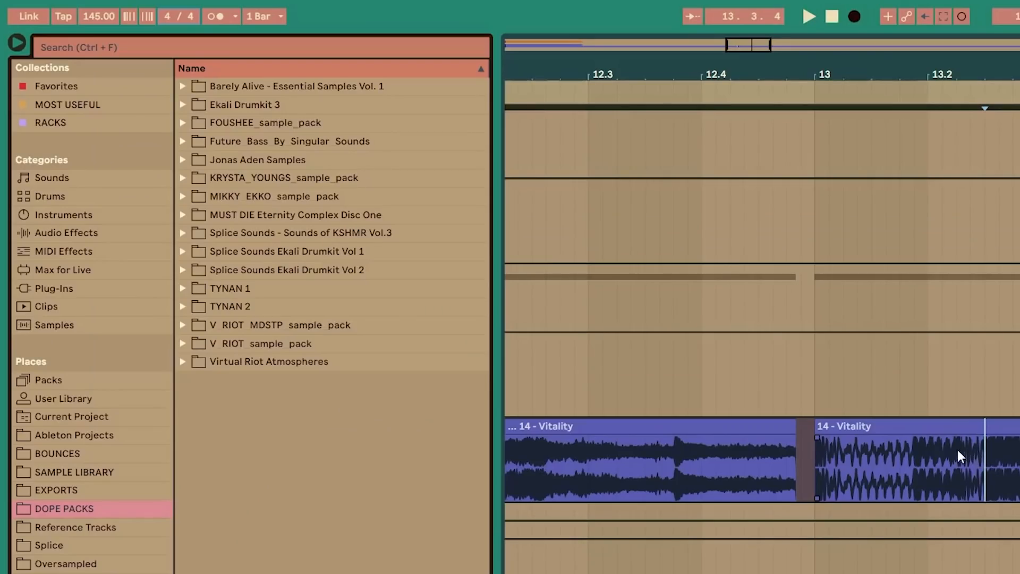
Set the project tempo to 97 BPM to match the Vitality clip's transients to the grid
drag(97, 21, 97, 25)
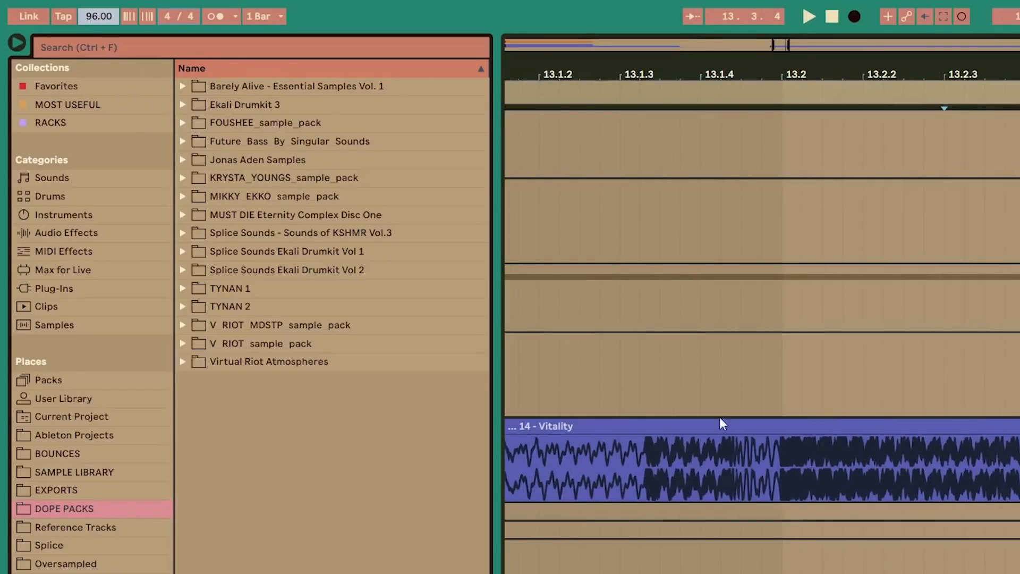
scroll(751, 451, up, 3)
scroll(782, 472, up, 5)
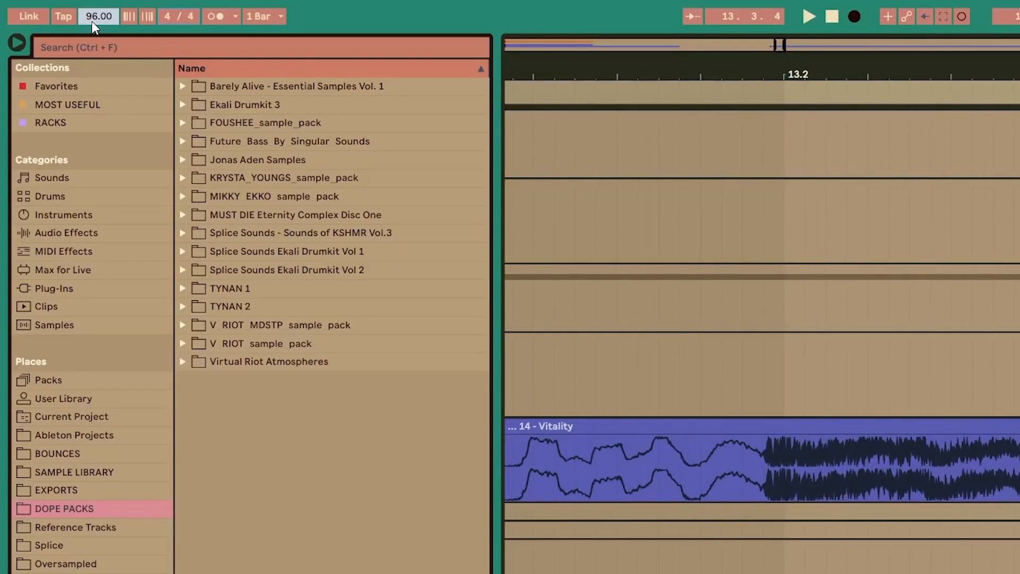
drag(91, 21, 92, 18)
click(779, 474)
Play the Vitality clip around bars 13 and 14 and check its transients against the beat grid
key(space)
scroll(781, 474, down, 2)
scroll(927, 474, down, 4)
scroll(635, 251, up, 4)
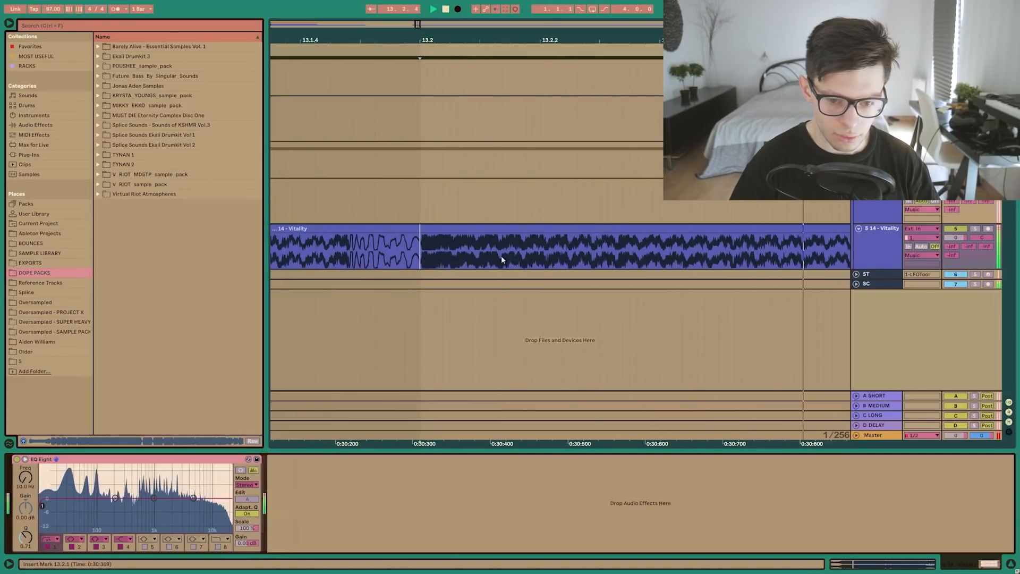
click(639, 251)
key(space)
key(space)
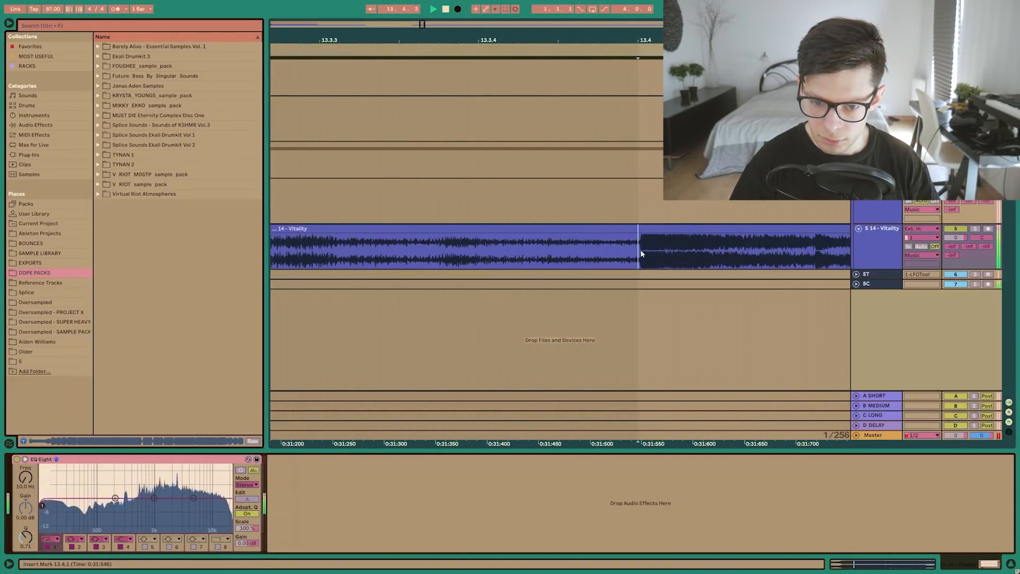
scroll(639, 251, down, 5)
drag(729, 263, 588, 262)
scroll(611, 252, up, 4)
scroll(611, 251, down, 6)
drag(688, 255, 291, 250)
key(space)
Examine the Vitality clip around bar 32, playing from 32.4.1 to check its transients against the grid
scroll(419, 248, down, 3)
scroll(307, 249, down, 5)
scroll(519, 257, up, 15)
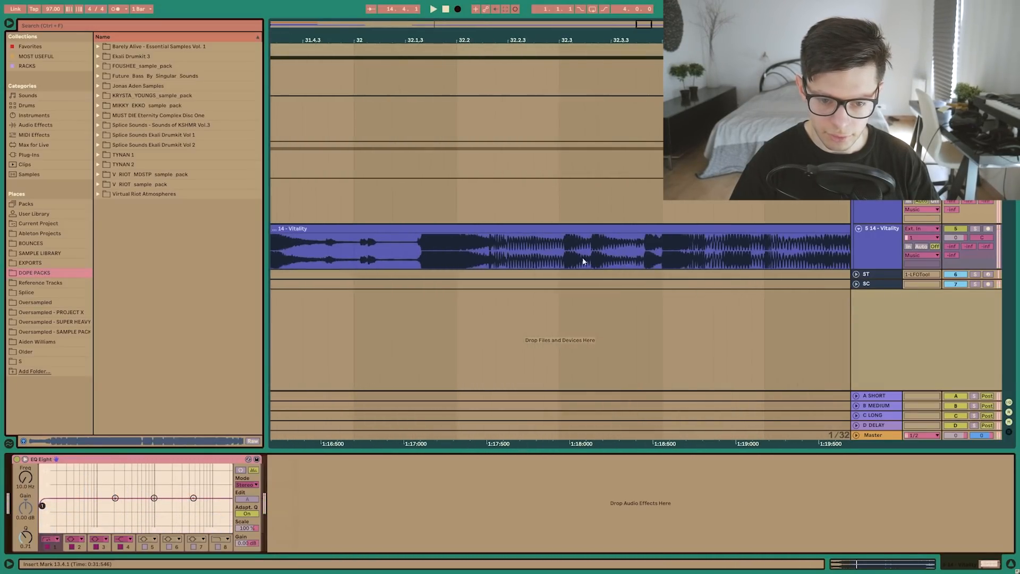
scroll(616, 253, up, 4)
scroll(608, 255, down, 6)
click(607, 256)
scroll(607, 256, down, 5)
drag(628, 255, 595, 254)
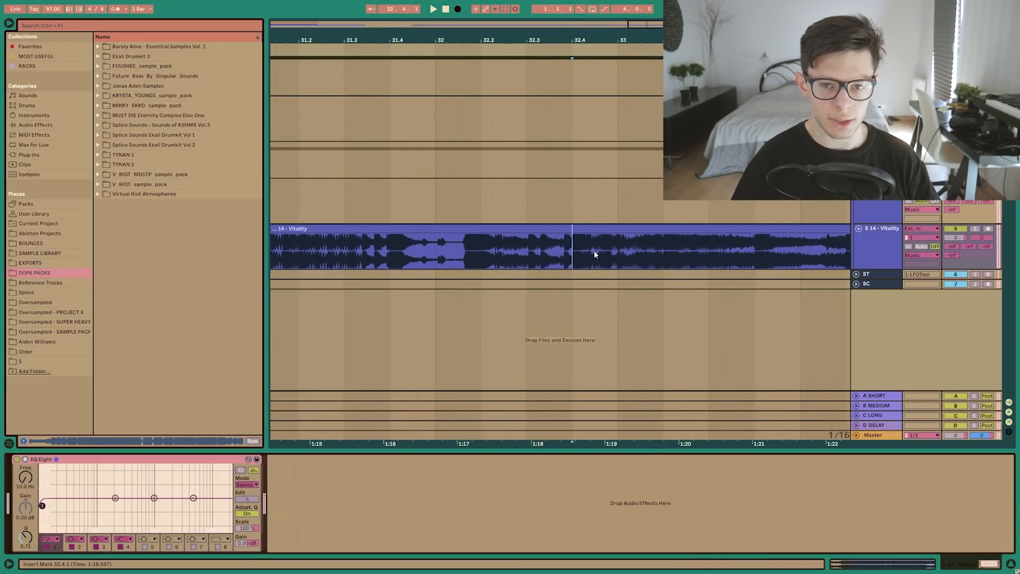
scroll(596, 252, down, 6)
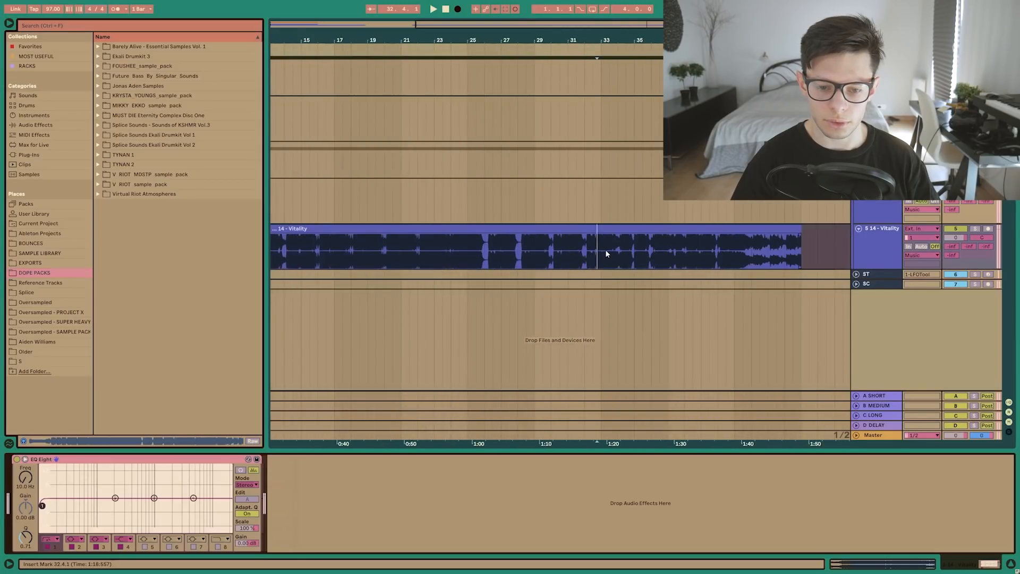
scroll(604, 248, up, 8)
scroll(543, 243, down, 10)
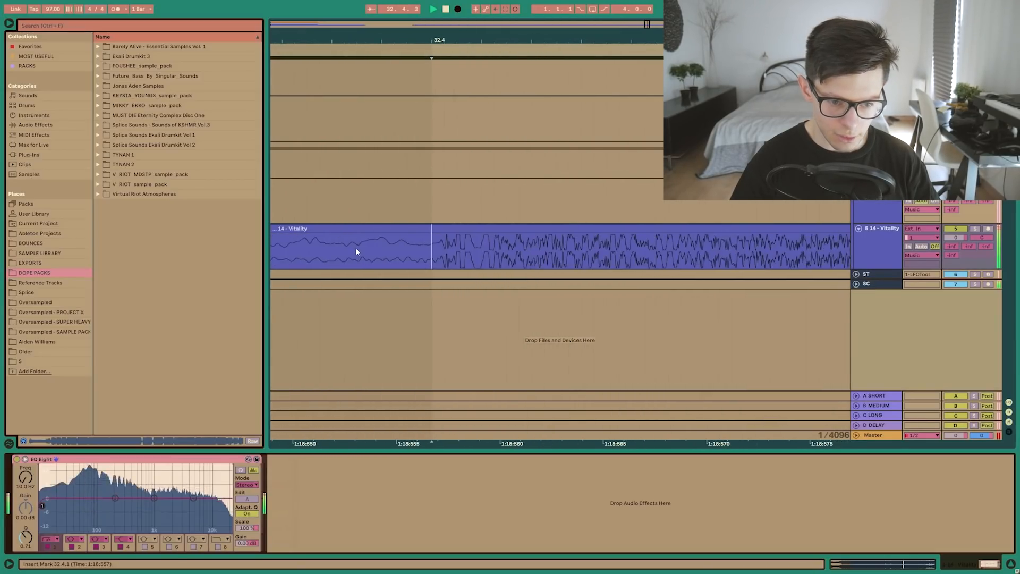
Restore the Vitality clip's intro, position the clip to start at bar 9 and play it
click(405, 228)
drag(407, 229, 220, 229)
click(351, 244)
key(space)
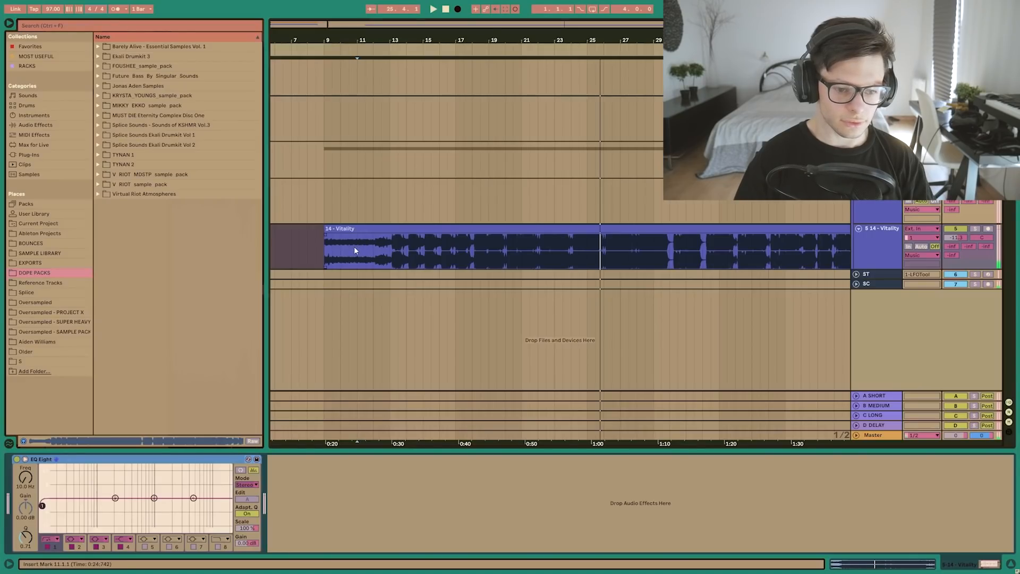
drag(529, 257, 607, 256)
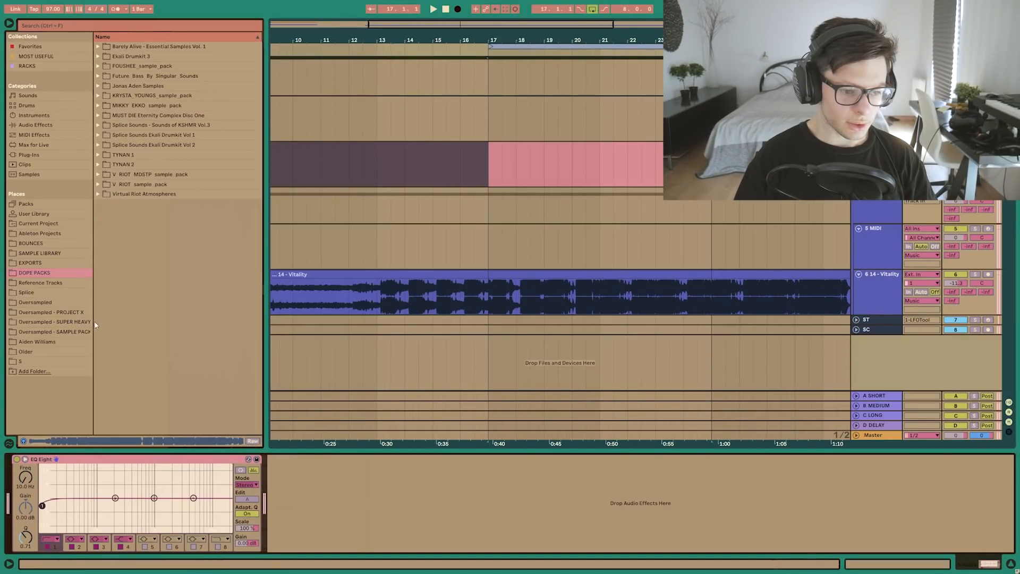
Place Oversampled_BH_kick_cool.wav from the BLACK HOLE pack's Kicks folder on the empty audio track at bar 17
click(64, 313)
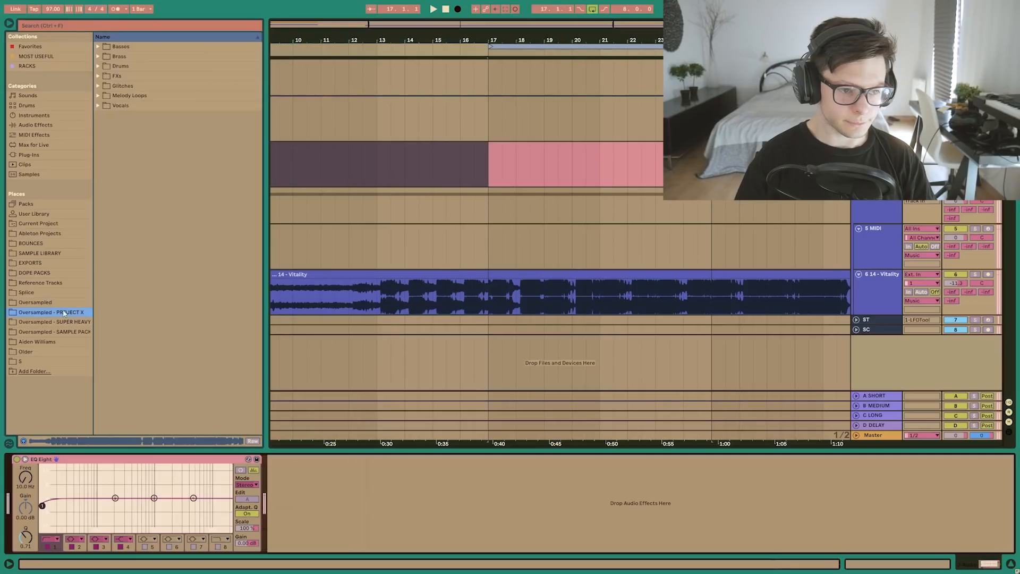
click(74, 331)
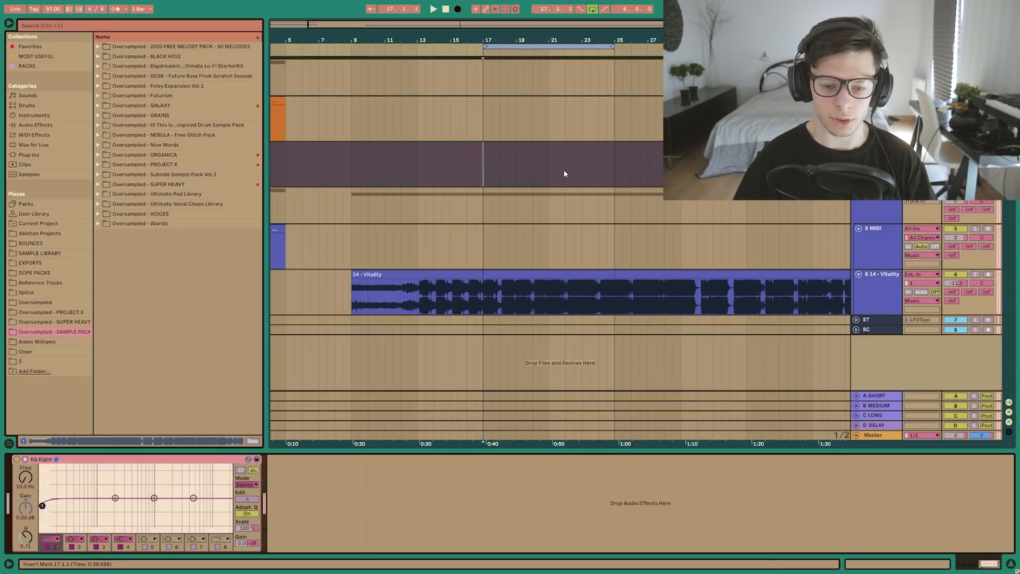
click(565, 174)
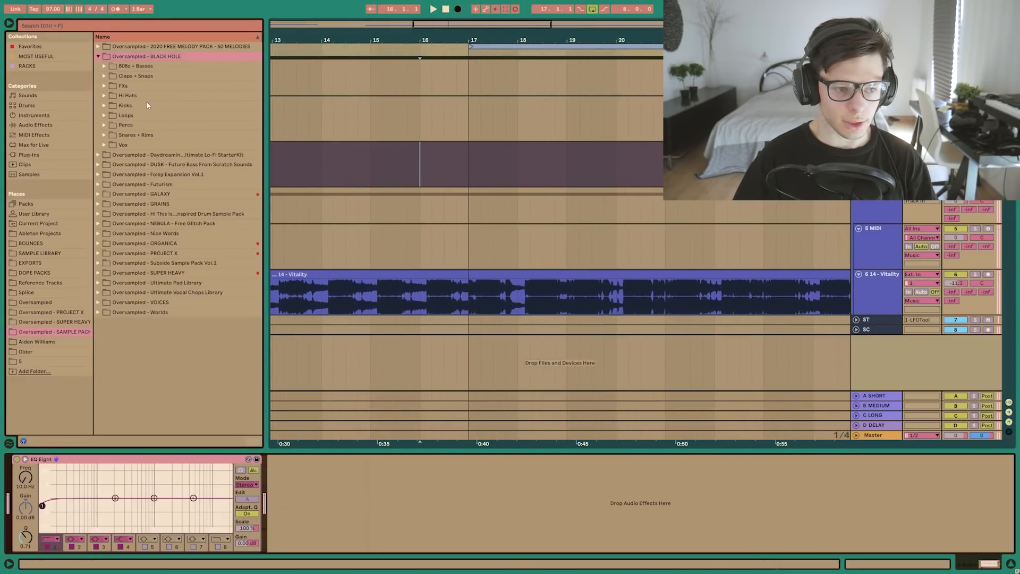
click(140, 105)
drag(154, 184, 469, 167)
key(z)
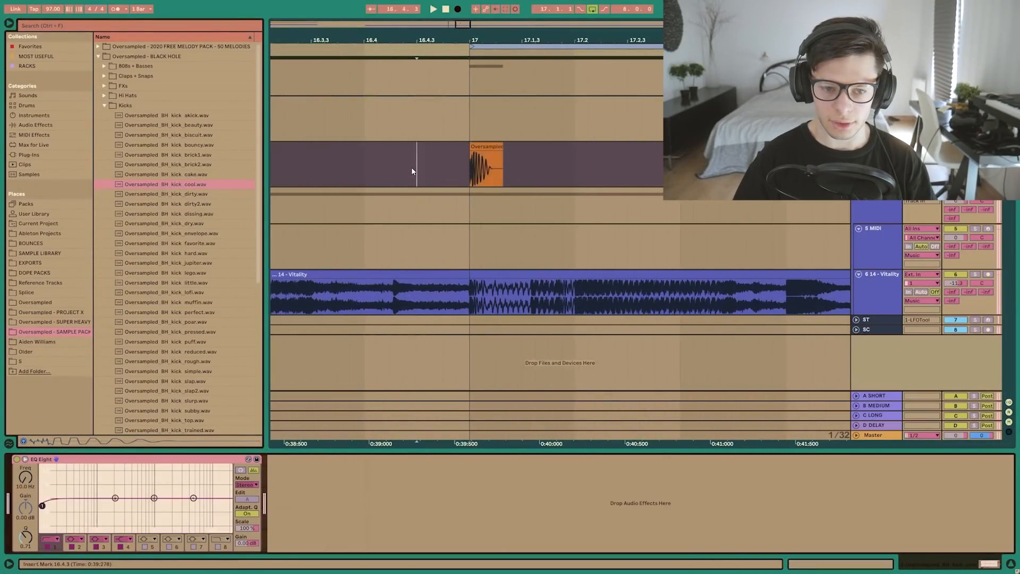
Play the kick against the reference from 16.4.3, and copy the kick clip to 17.1.4
click(414, 171)
scroll(469, 176, up, 6)
drag(588, 162, 544, 162)
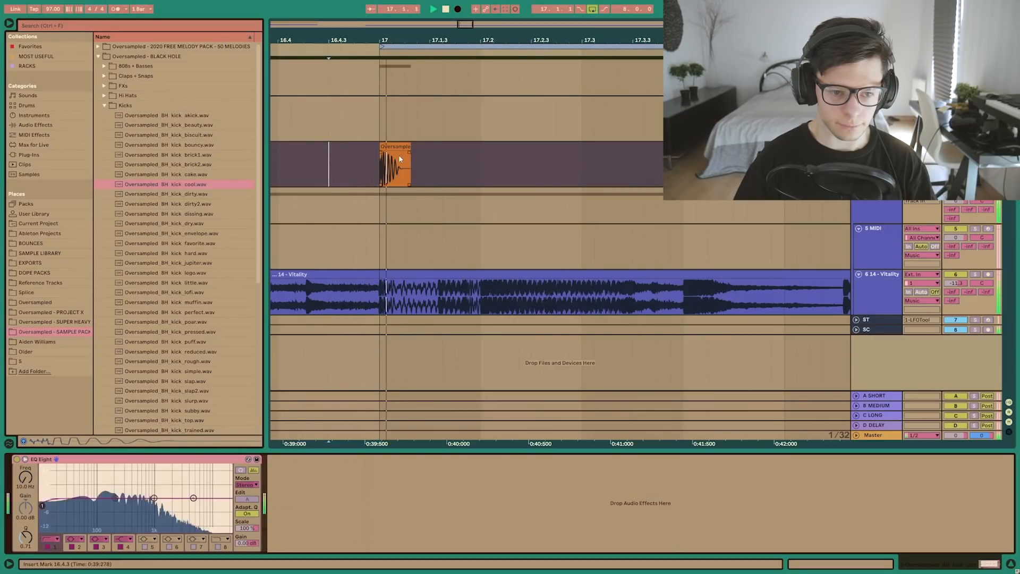
key(space)
scroll(418, 165, up, 3)
drag(375, 147, 555, 159)
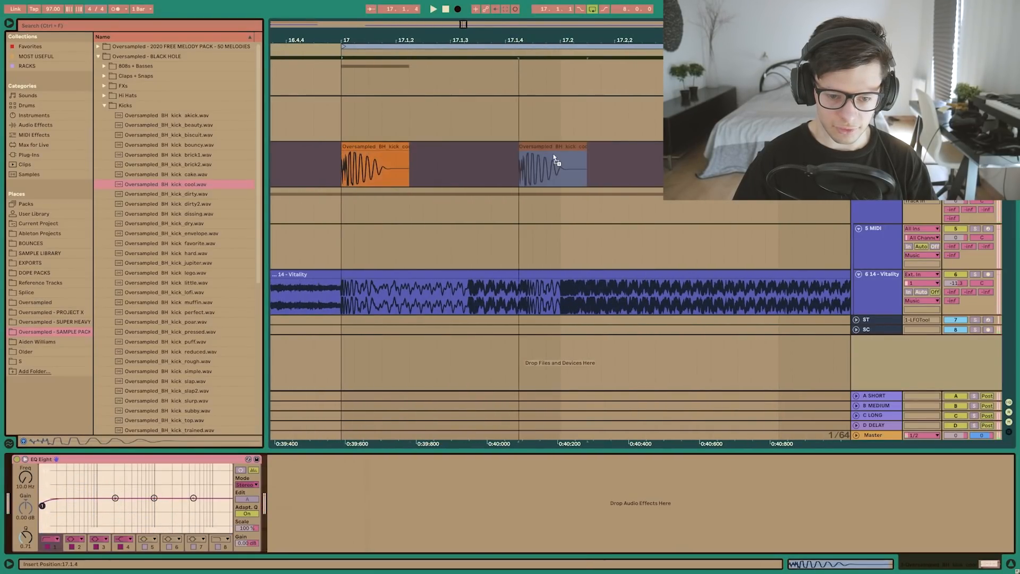
Align the copied kick with the reference's hit just after 17.1.4 and play the pattern
scroll(514, 164, up, 4)
click(330, 166)
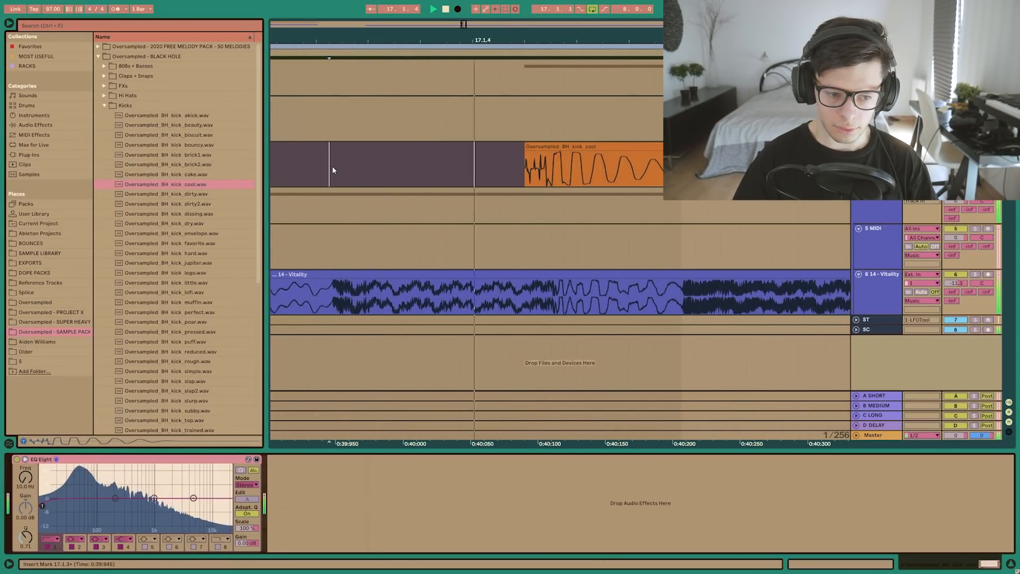
scroll(332, 167, down, 4)
key(space)
drag(332, 167, 458, 169)
click(509, 169)
drag(560, 172, 487, 171)
scroll(485, 171, down, 3)
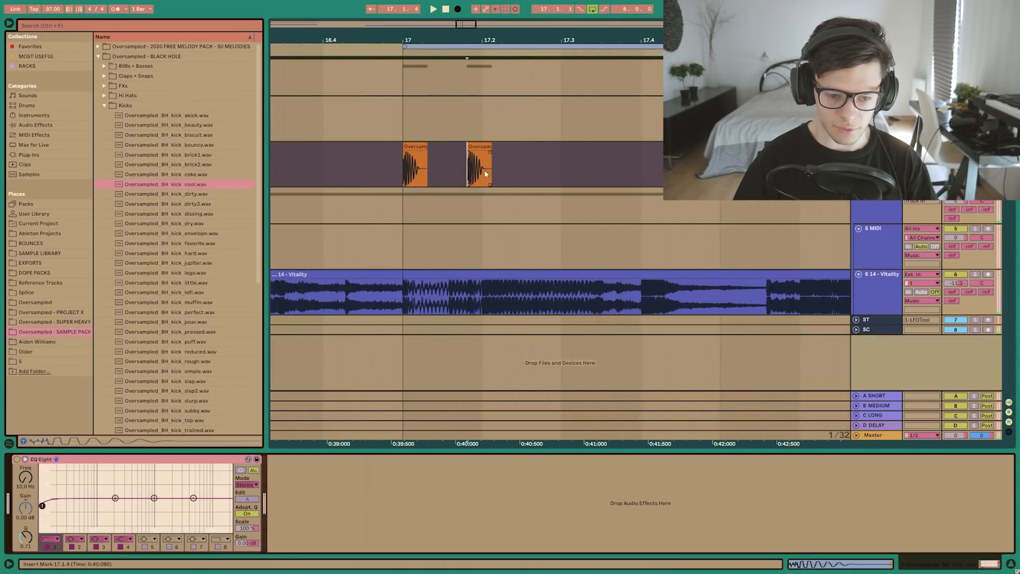
scroll(485, 173, right, 2)
key(space)
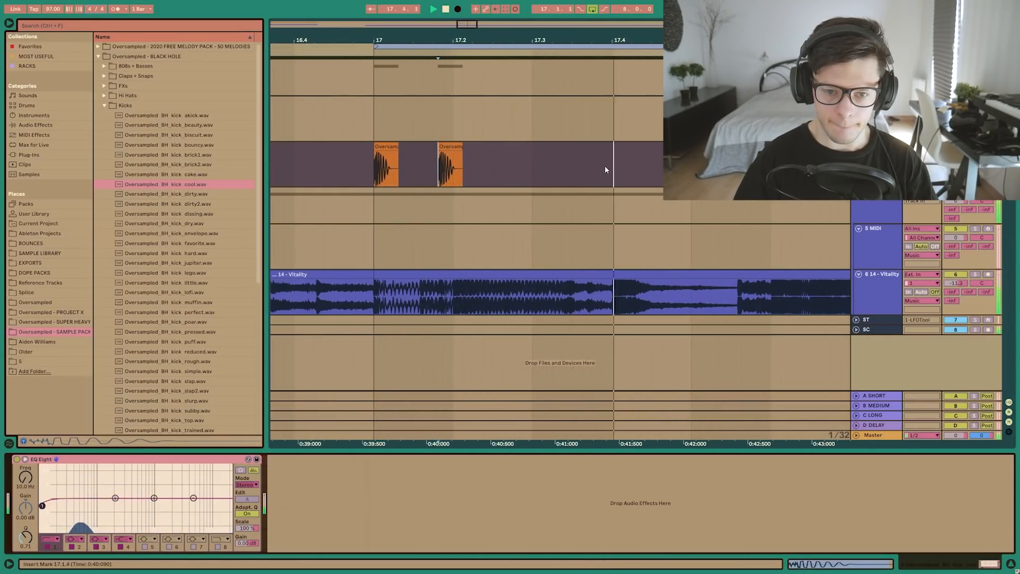
Copy the kick clip to 18.2.2
drag(397, 152, 603, 153)
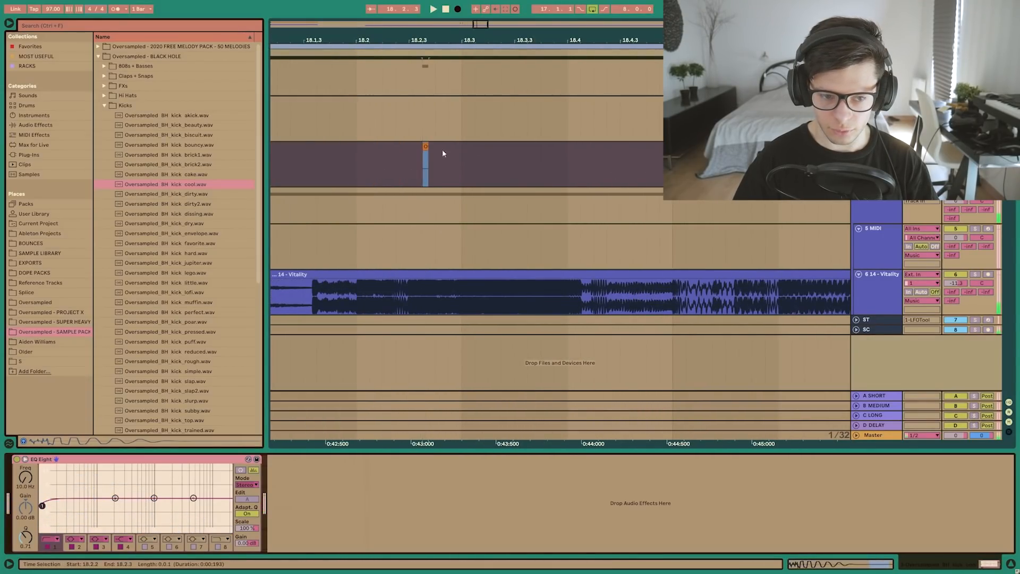
key(ctrl+z)
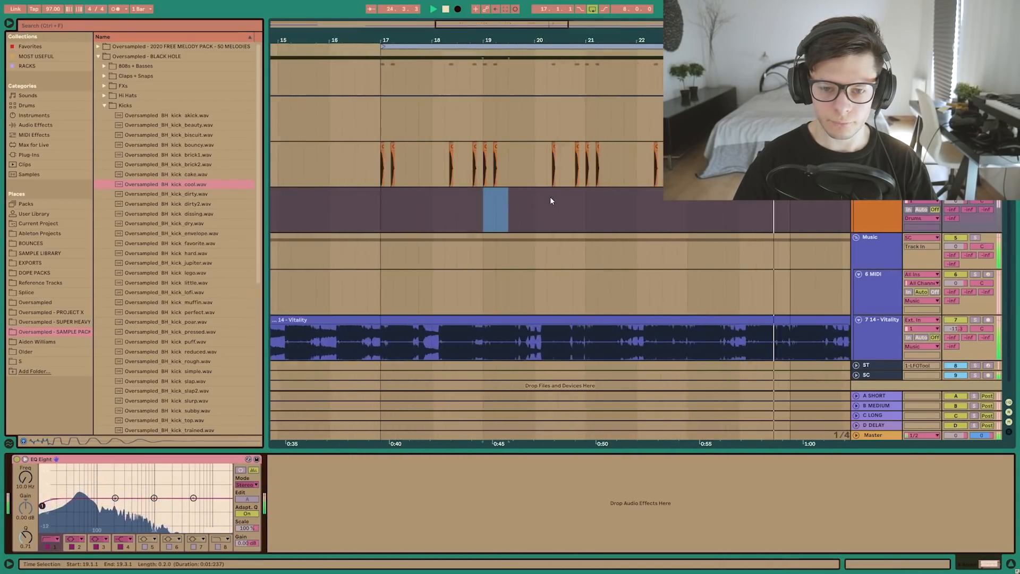
Stop playback and review the kick pattern on the kick track from bar 17 to 26.3.1
key(space)
key(minus)
click(476, 199)
drag(416, 171, 715, 167)
click(716, 166)
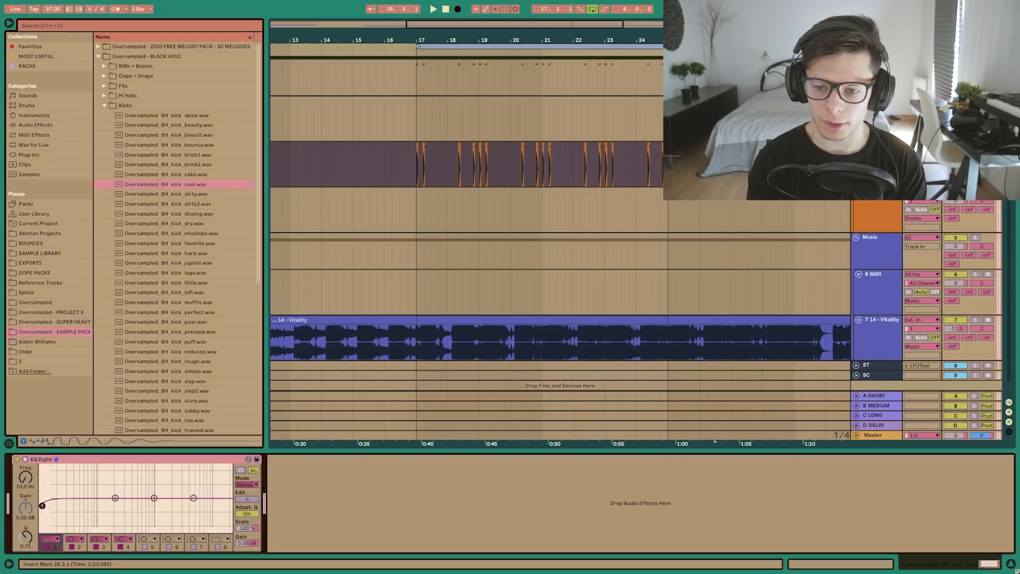
Place Oversampled_BH_snare_dirty.wav at 17.2 on the track below the kicks and duplicate its half-bar section from 17.1.1 to 17.3.1
click(105, 106)
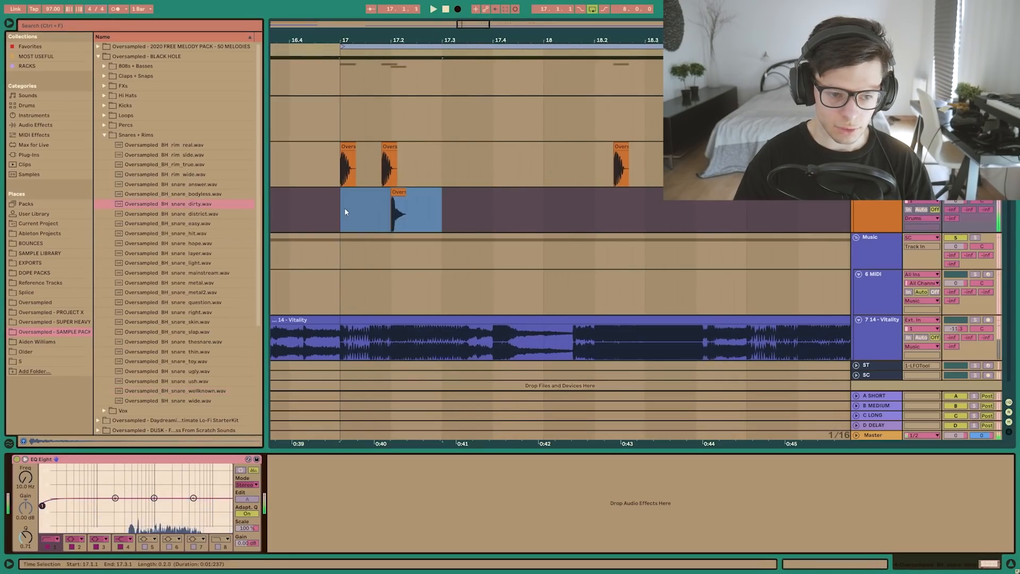
key(ctrl+d)
scroll(345, 207, down, 2)
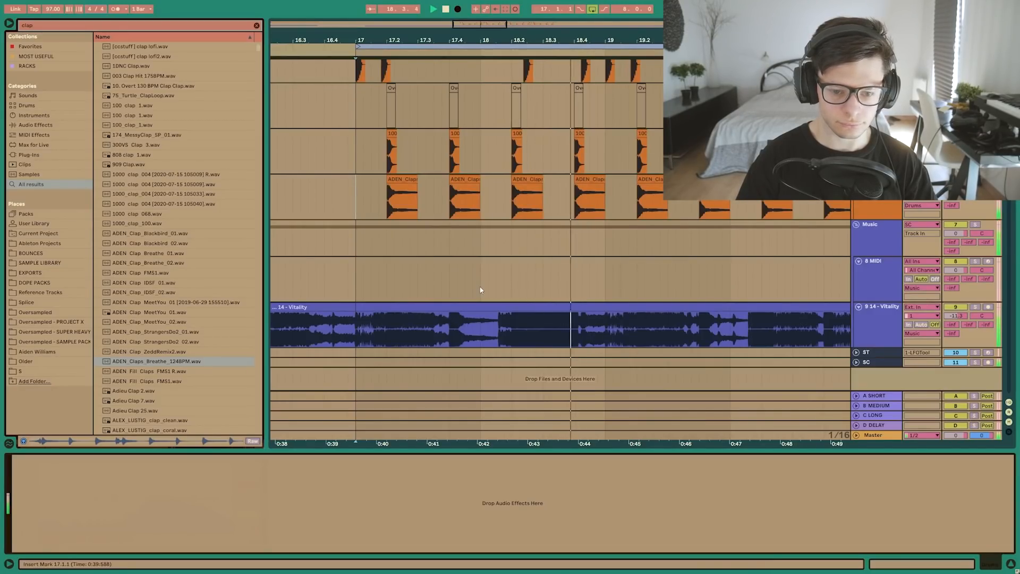
Stop playback and insert a new audio track directly above the 14 - Vitality reference track
click(880, 179)
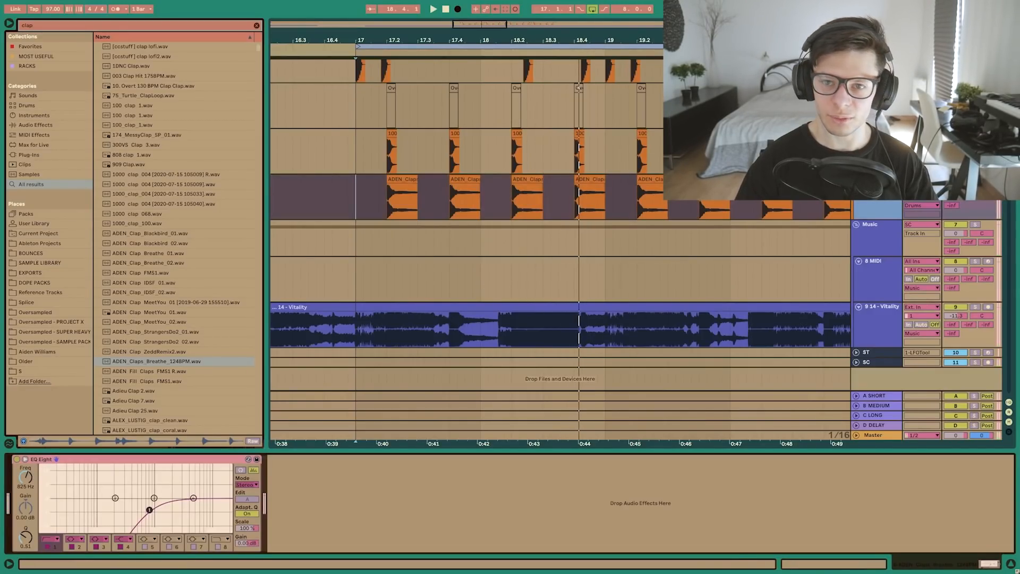
key(ctrl+t)
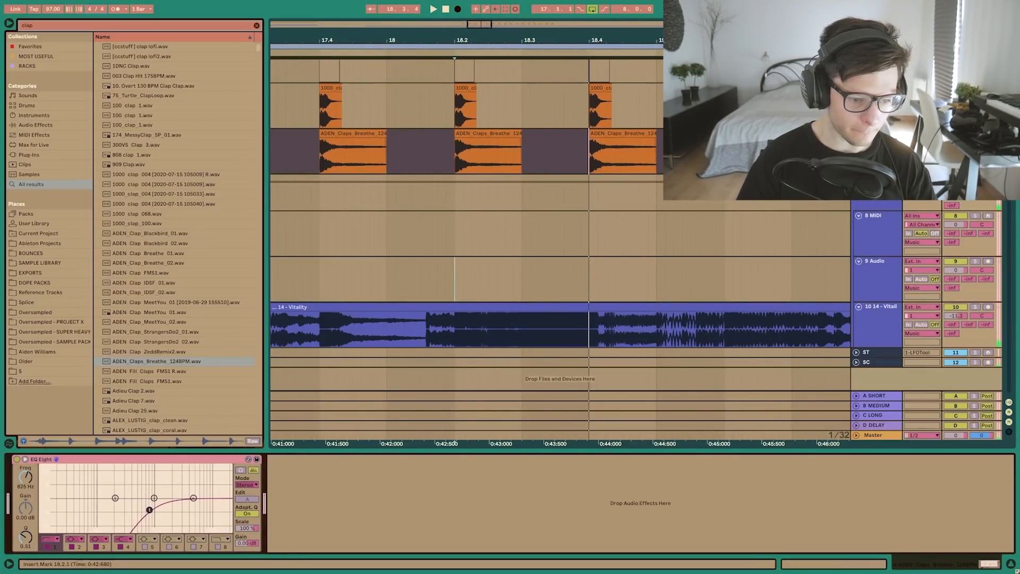
scroll(494, 166, up, 2)
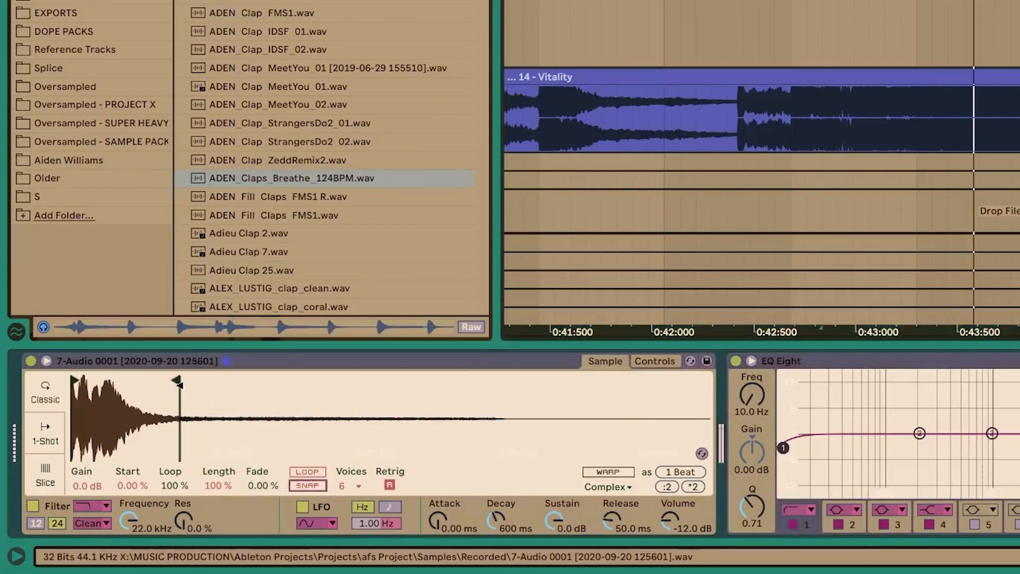
Shorten the recorded 7-Audio sample in the sampler to its loud opening part, loop it and play the result
mouse_move(118, 382)
mouse_down()
mouse_move(139, 382)
mouse_move(102, 381)
mouse_up()
click(307, 471)
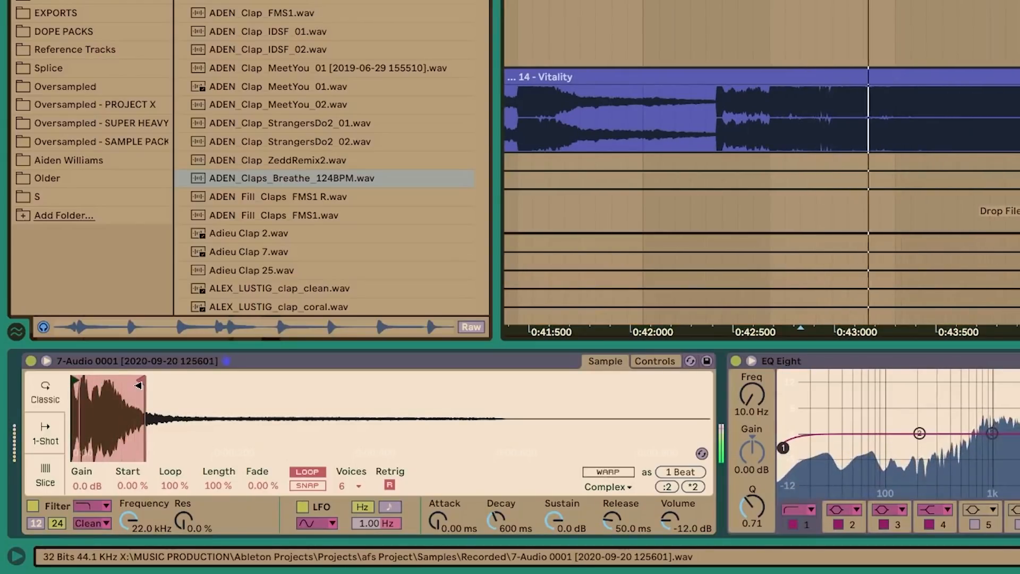
key(space)
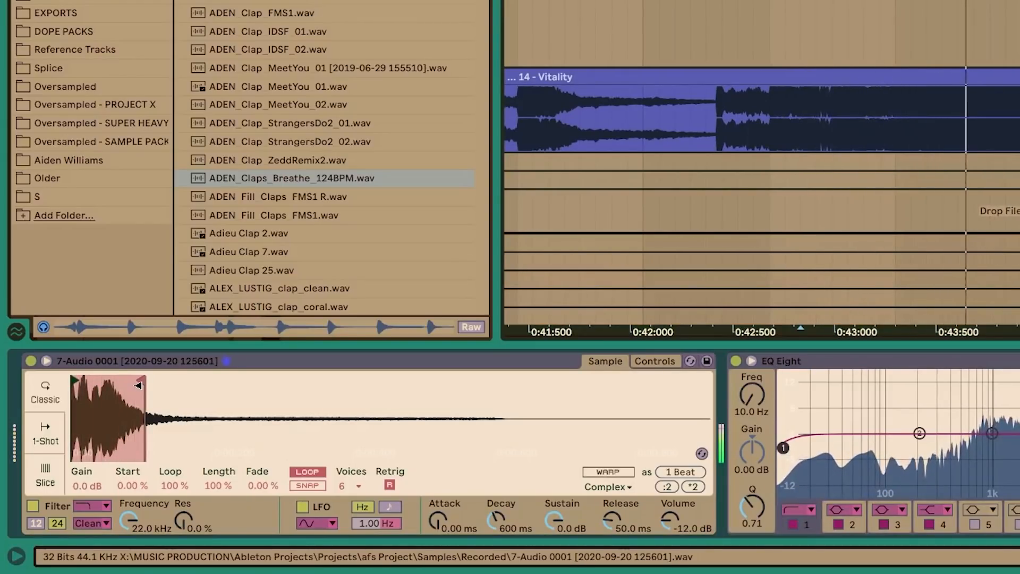
Group the 7-Audio sampler into an Instrument Rack and add an empty second chain
click(113, 358)
key(ctrl+g)
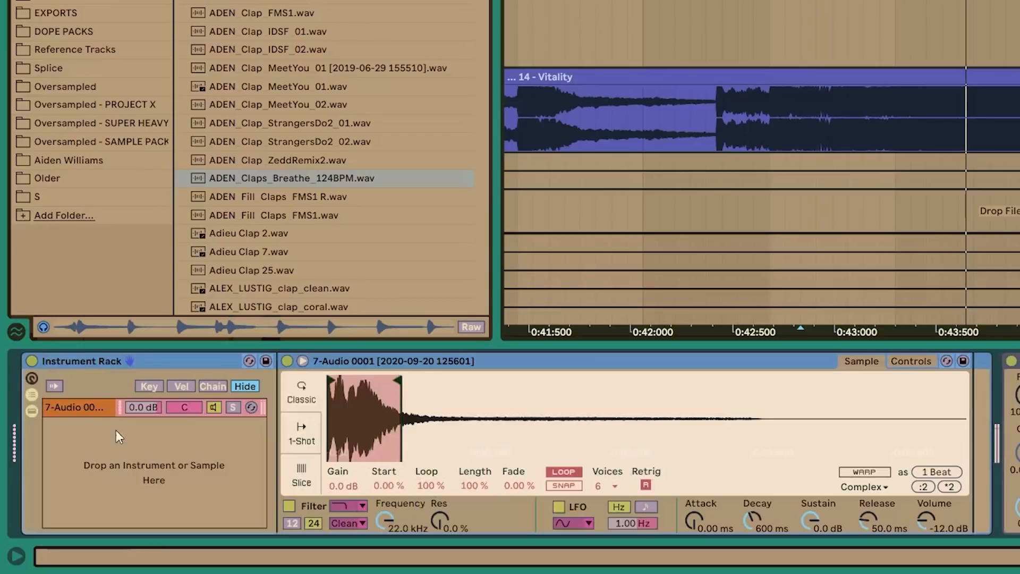
right_click(150, 453)
click(192, 471)
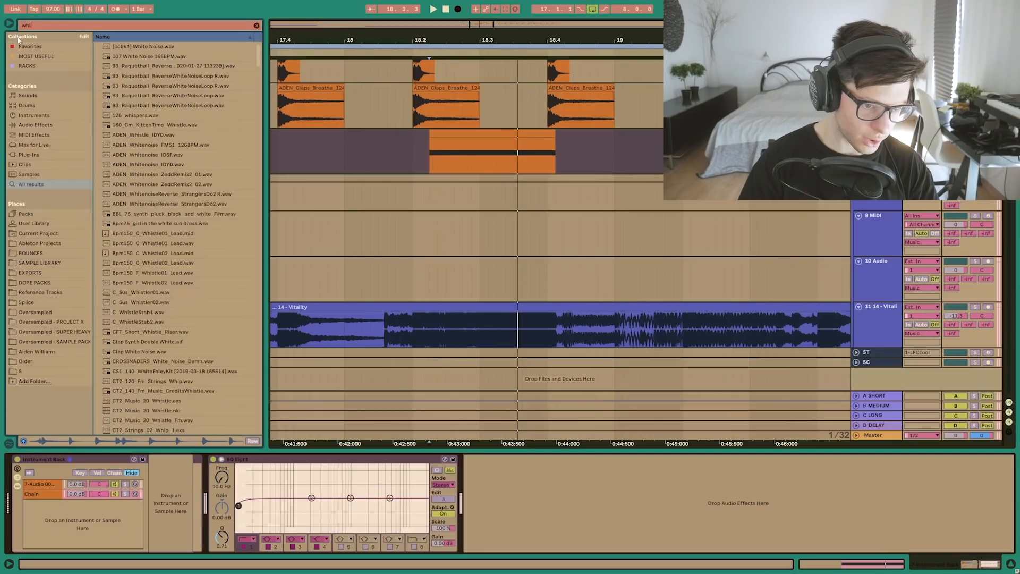
Load ADEN_WhitenoiseReverse_StrangersDo2 R.wav into the empty chain, loop a short section near its start with Snap off, and set Gain to 9.0 dB
text(te)
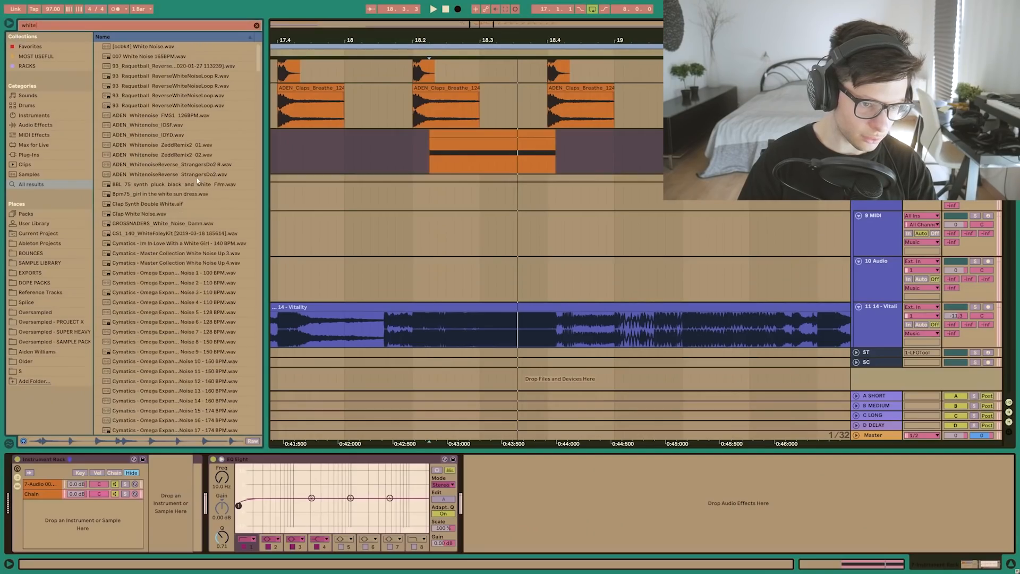
drag(185, 167, 53, 494)
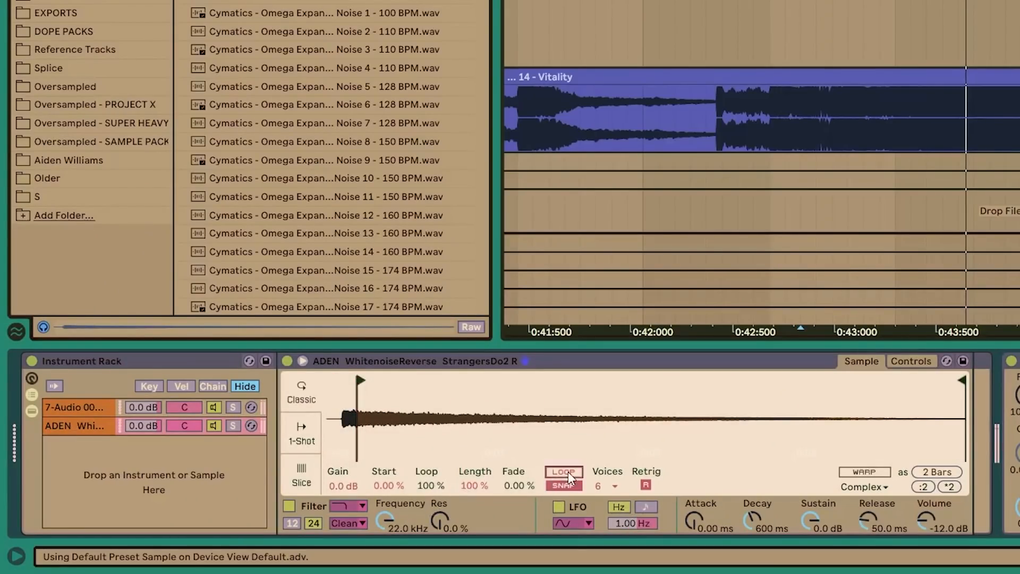
click(564, 471)
click(563, 485)
drag(962, 381, 379, 385)
drag(344, 485, 344, 458)
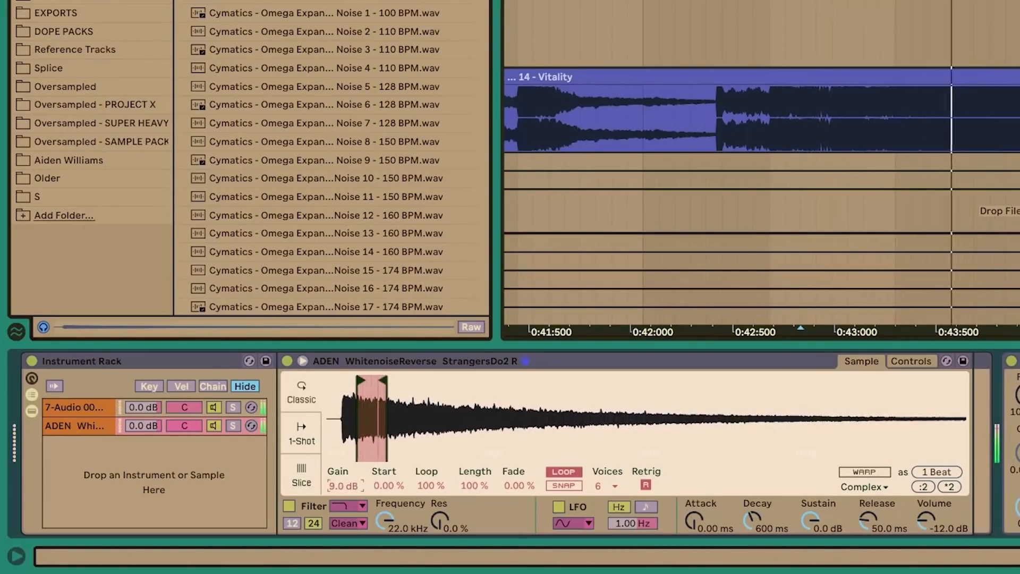
Pan the 7-Audio chain's sampler to 24L and solo the white noise chain
click(74, 406)
click(911, 361)
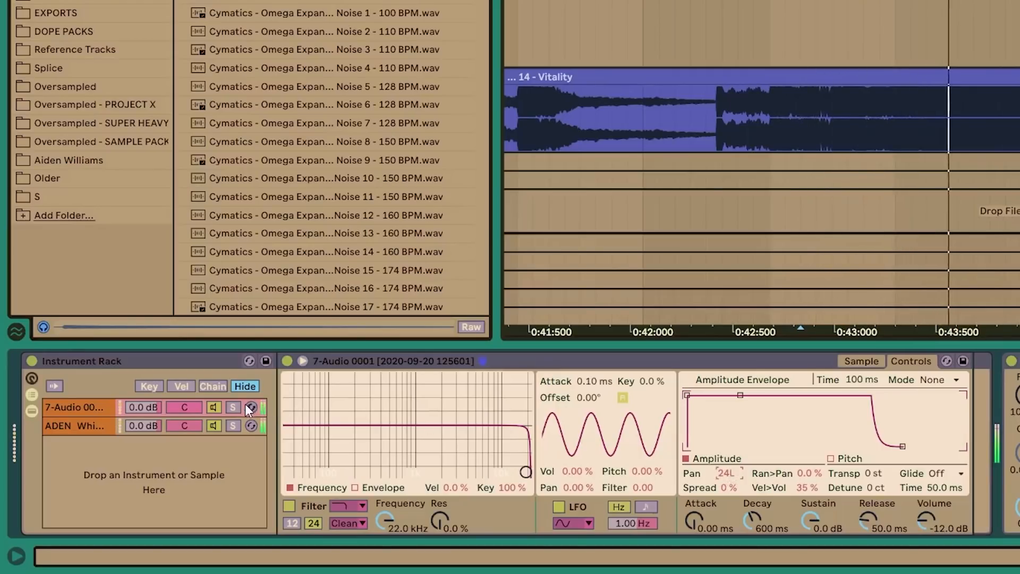
click(232, 425)
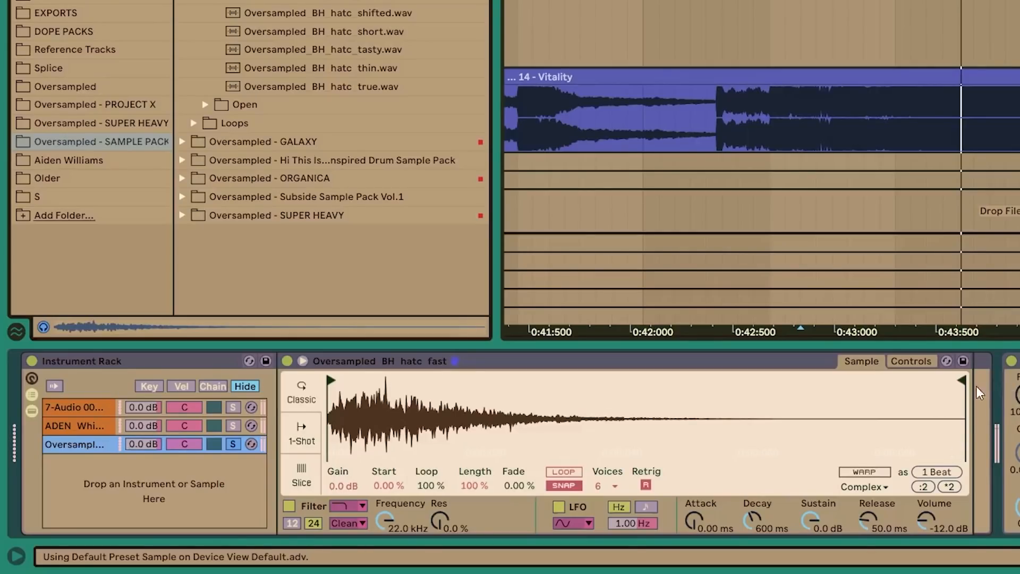
Set the loop of the Oversampled BH hatc fast sample in the third chain to roughly its first third
drag(961, 381, 379, 383)
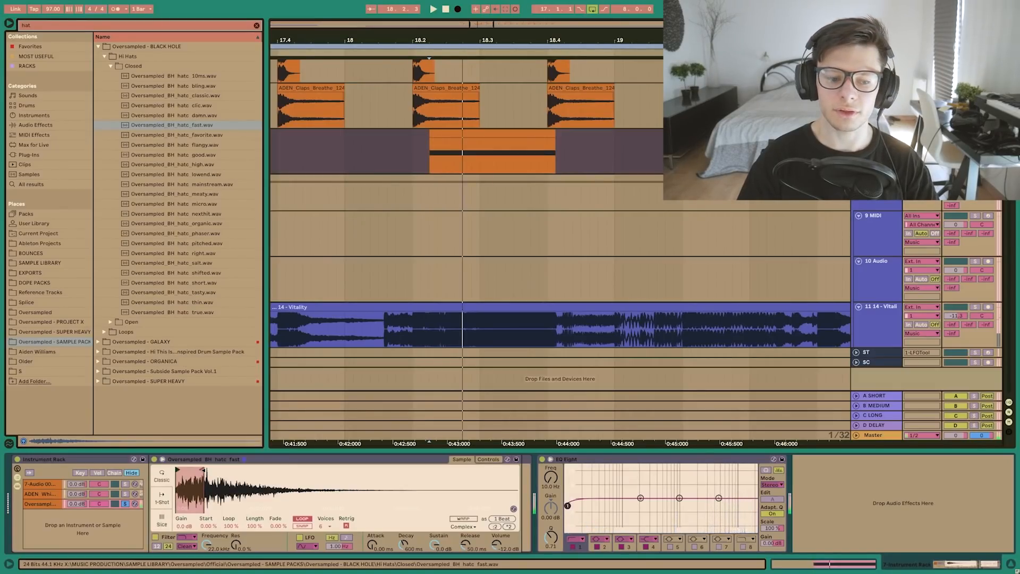
mouse_move(186, 472)
mouse_down()
mouse_move(228, 472)
mouse_move(196, 471)
mouse_move(202, 462)
mouse_move(369, 461)
mouse_up()
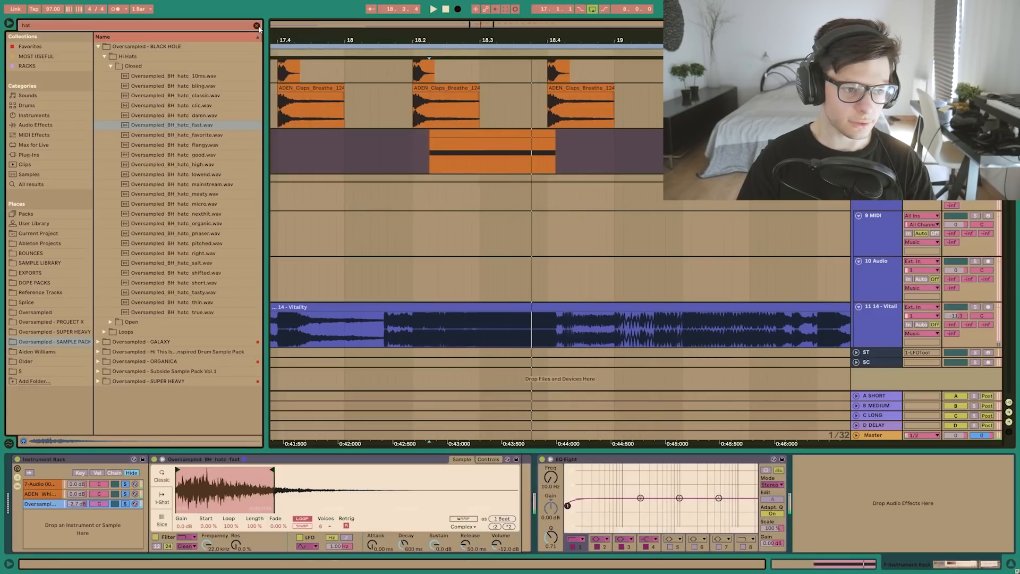
Replace the EQ Eight after the Instrument Rack with Thermal
click(256, 26)
click(607, 466)
key(Delete)
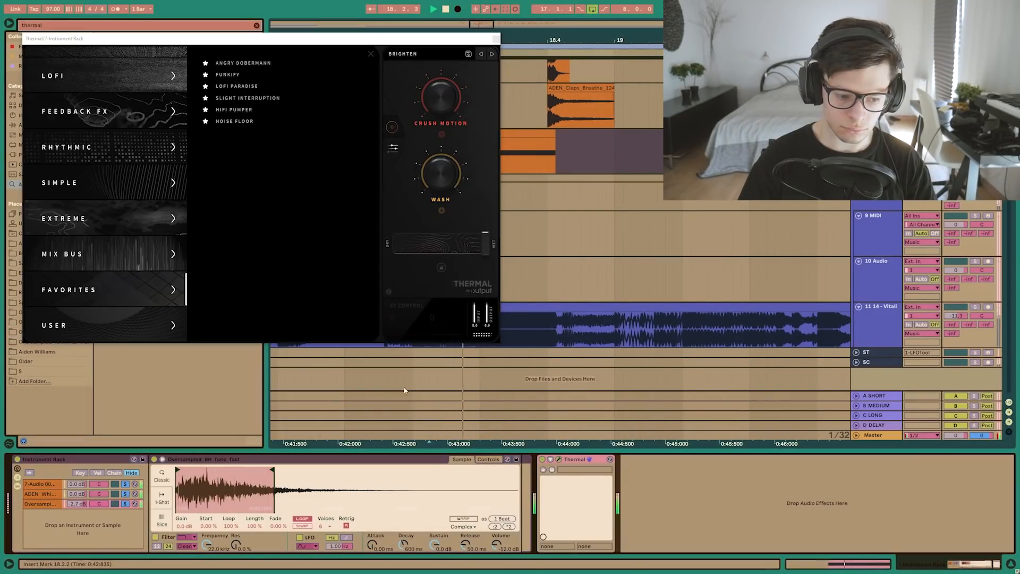
Add an EQ Eight to the white noise chain, cutting the lows and dipping band 3 above 5 kHz
click(48, 494)
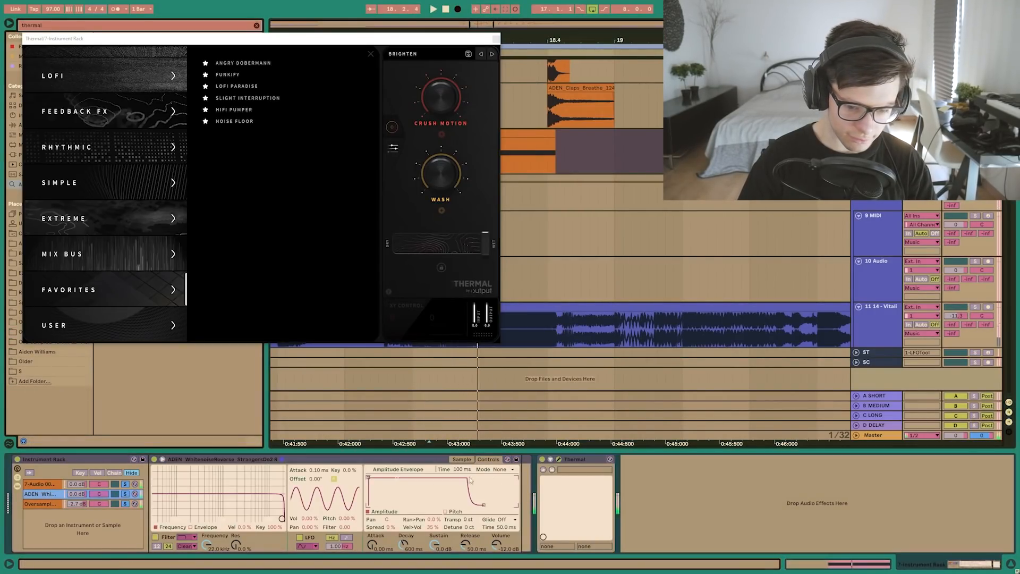
key(ctrl+f)
text(EQ Eight)
key(Return)
drag(662, 460, 520, 497)
drag(520, 497, 519, 491)
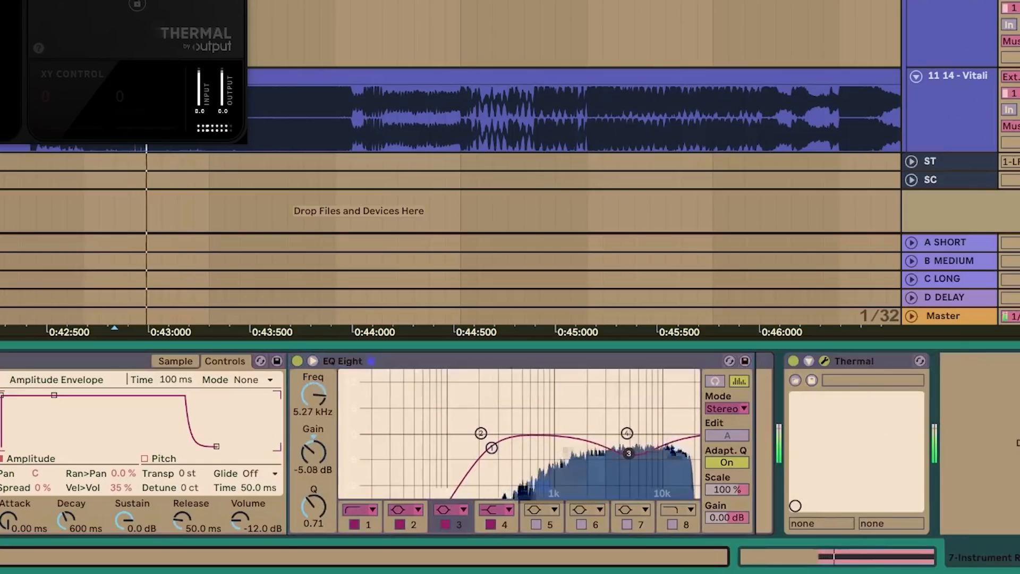
drag(628, 452, 644, 459)
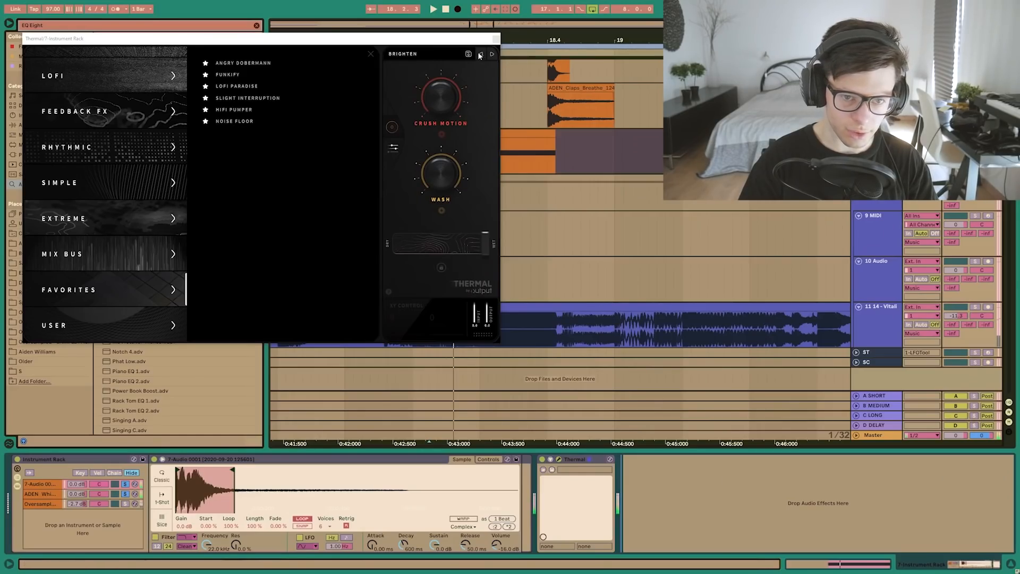
Put THE ULTIMATE SPACE rack inside the 7-Audio chain with Delay 0, Reverb 78 and DecayTime 359 ms, and play the result
drag(45, 38, 893, 293)
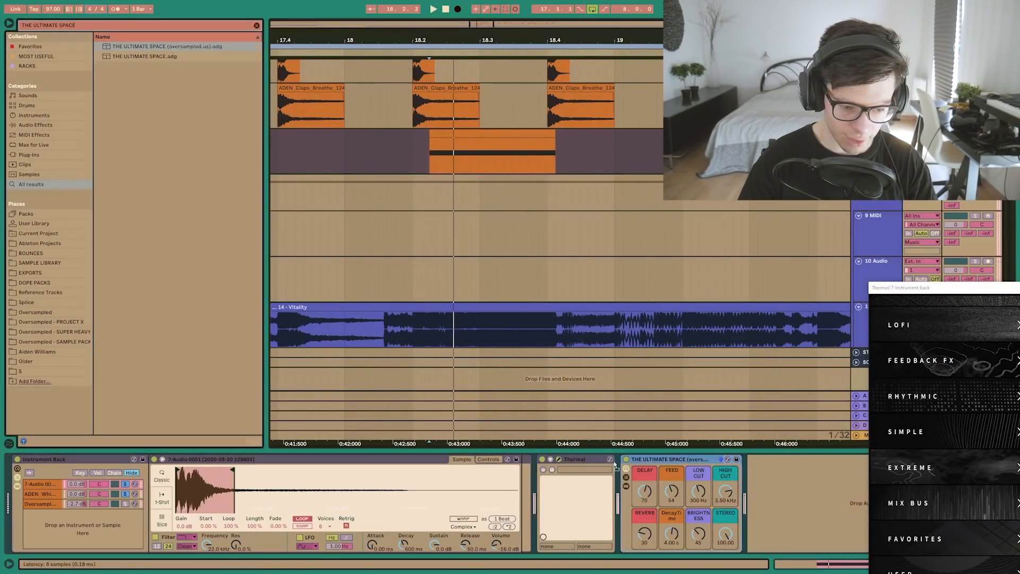
drag(615, 465, 527, 470)
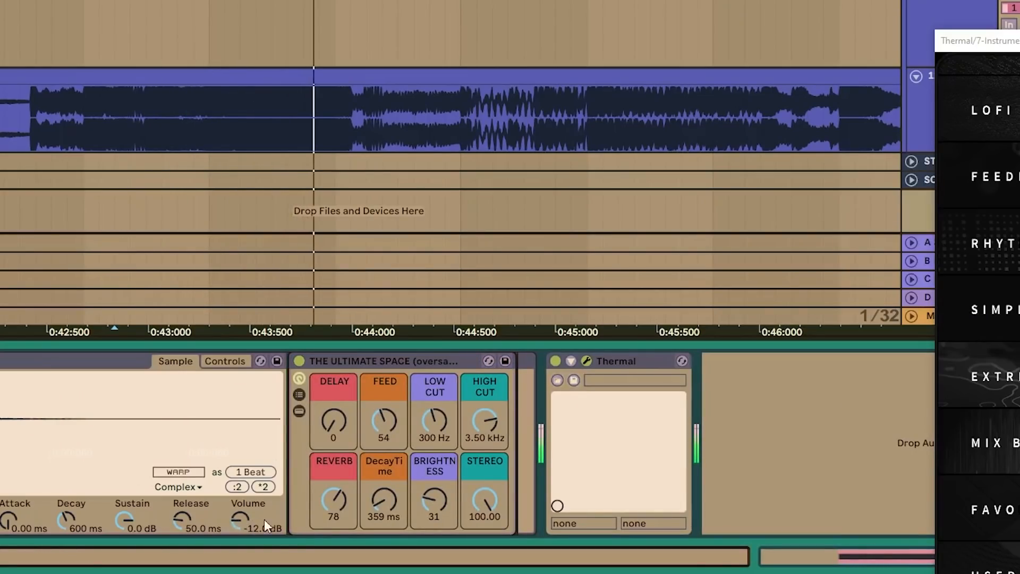
key(space)
key(space)
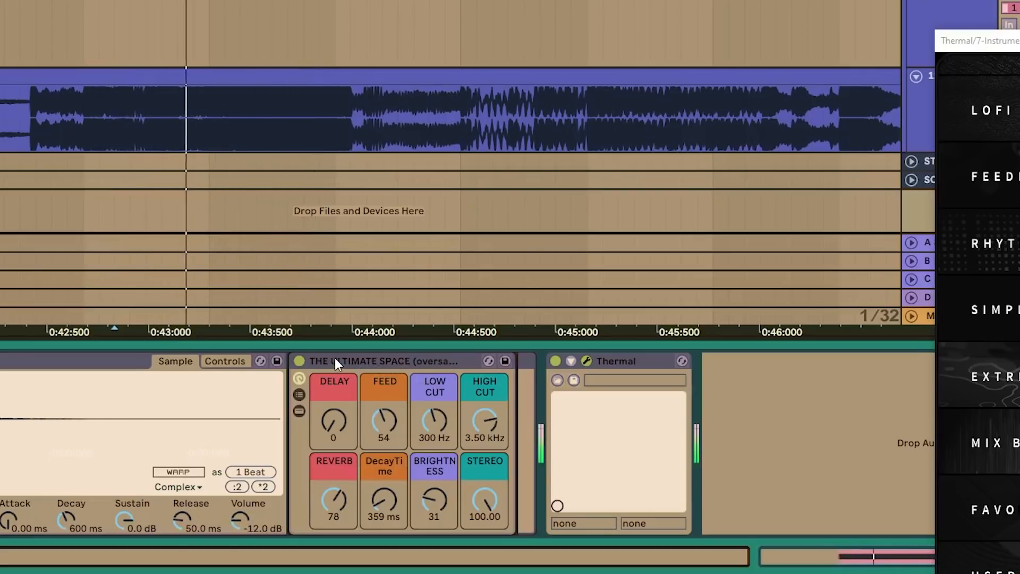
click(333, 359)
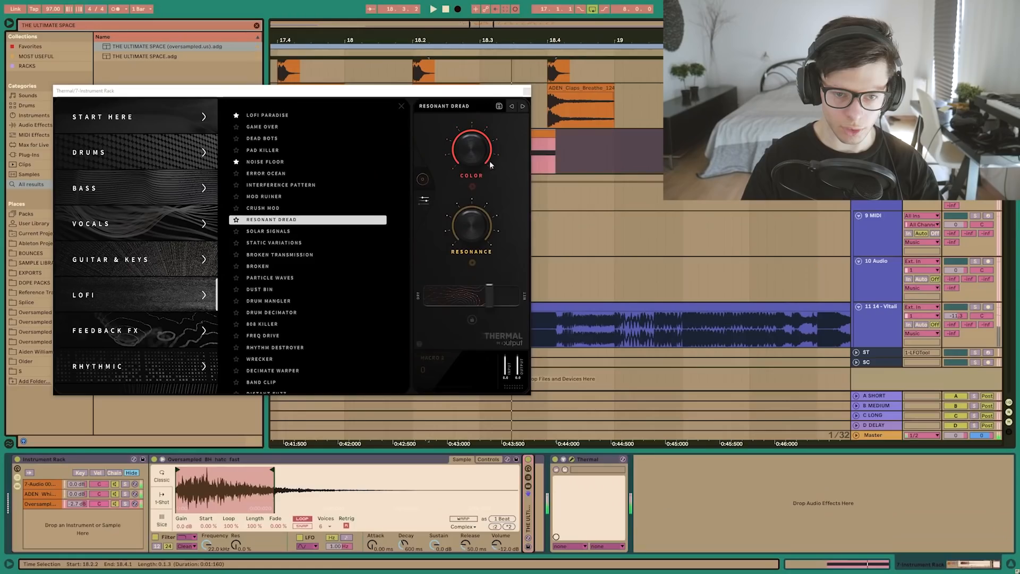
Add Decapitator and an EQ Eight after Thermal, and give the EQ's first band a steeper low cut
click(528, 91)
click(131, 275)
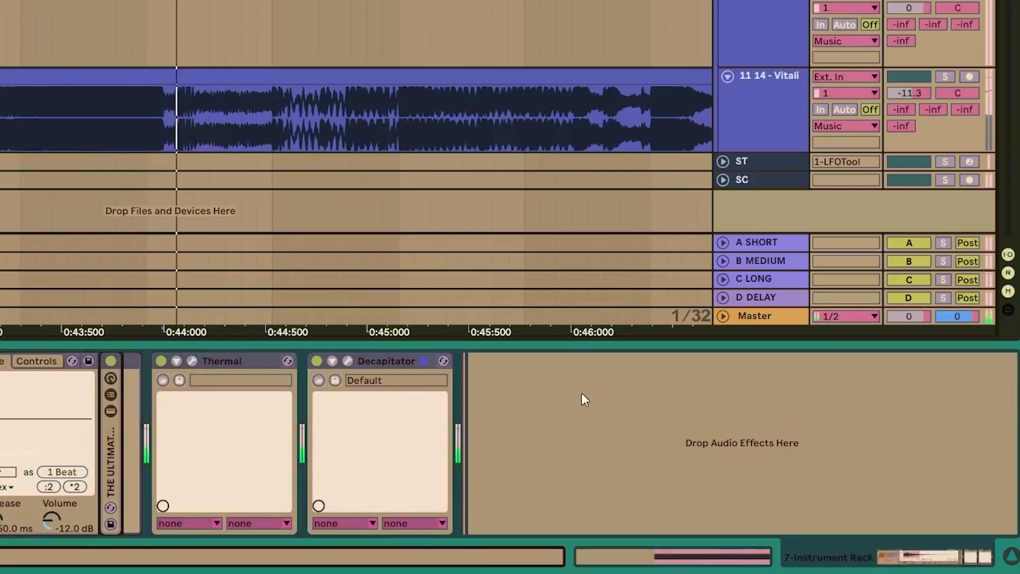
click(544, 451)
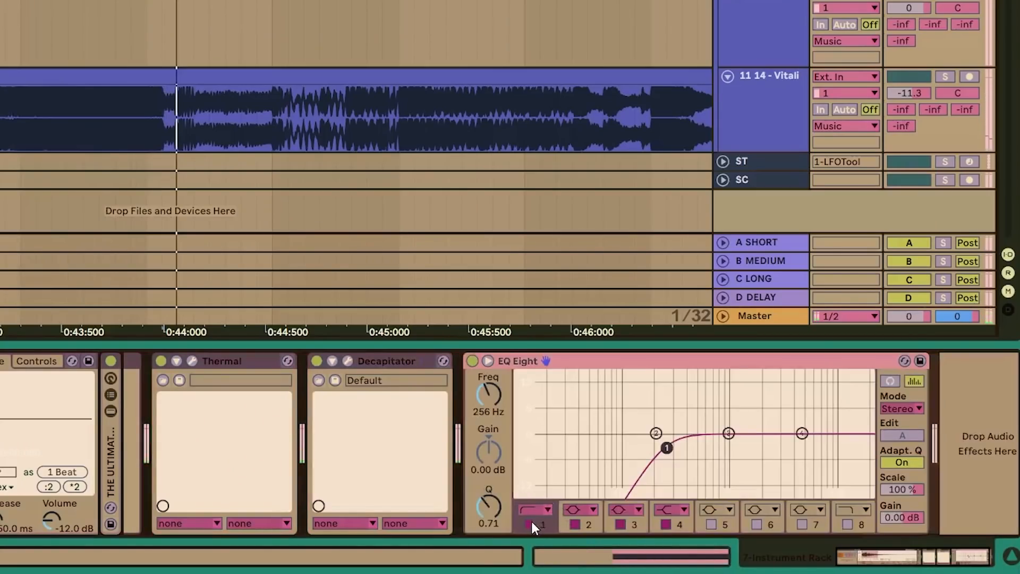
click(537, 510)
click(539, 397)
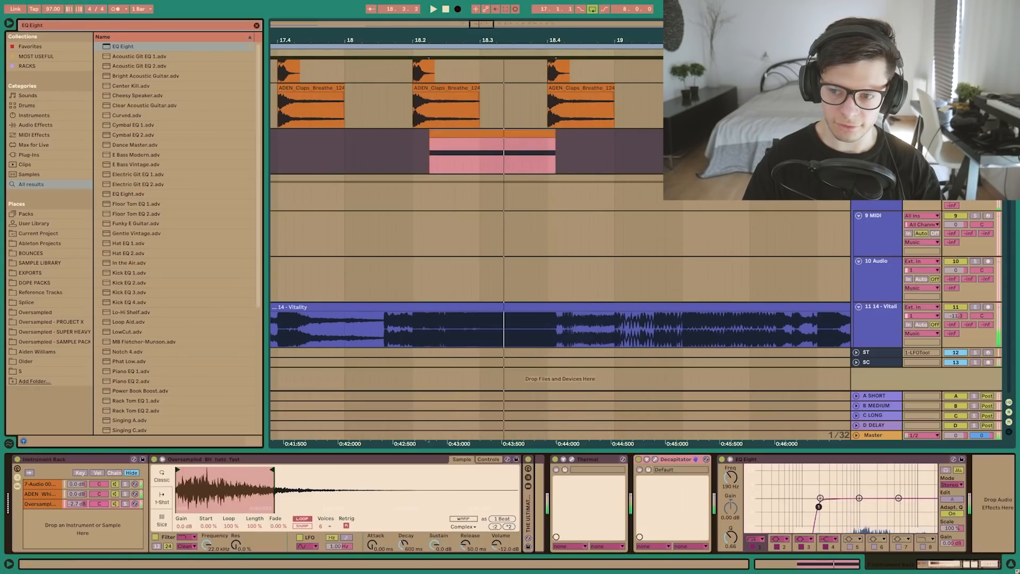
click(500, 142)
click(94, 485)
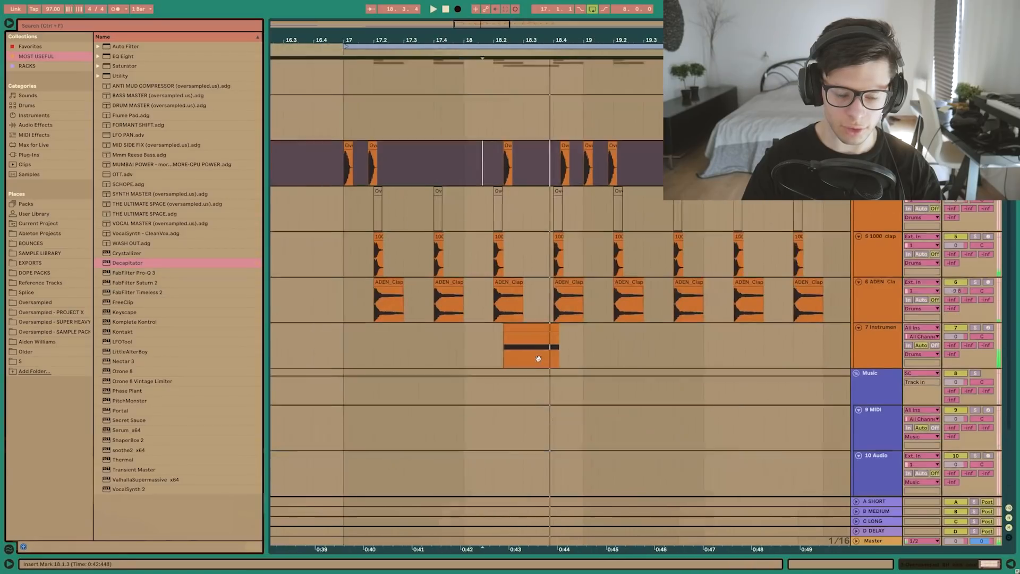
Examine how the kick clip at 18.2.2 lines up with the claps and the Instrument Rack's clip
scroll(551, 193, up, 5)
drag(623, 181, 592, 216)
scroll(555, 182, up, 4)
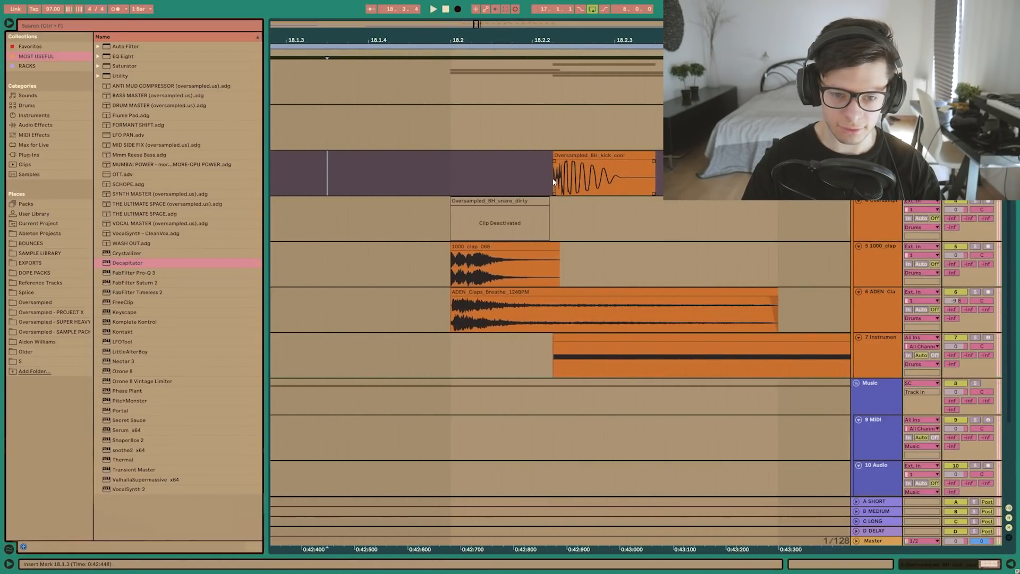
scroll(548, 184, down, 4)
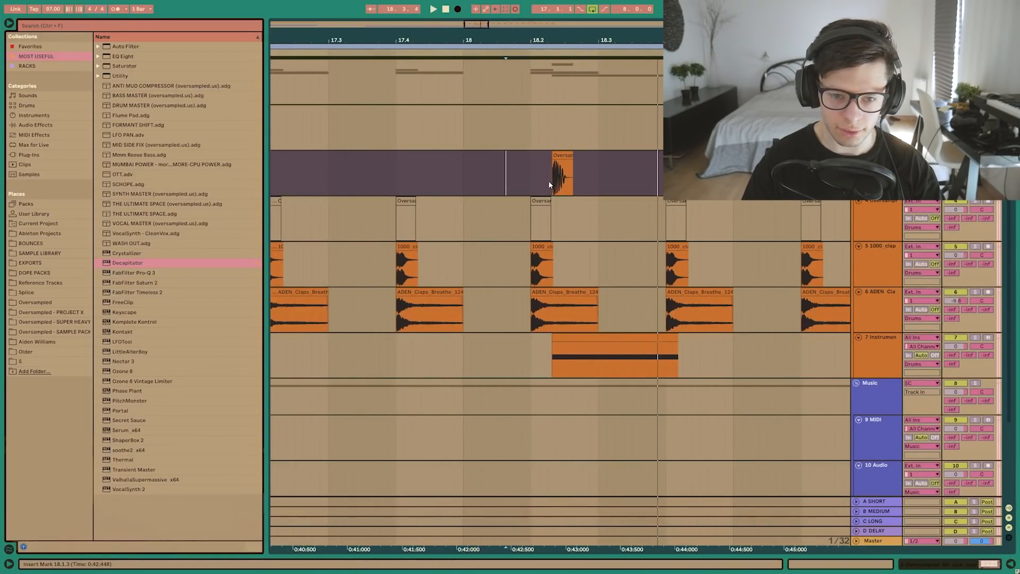
click(551, 184)
scroll(533, 177, down, 2)
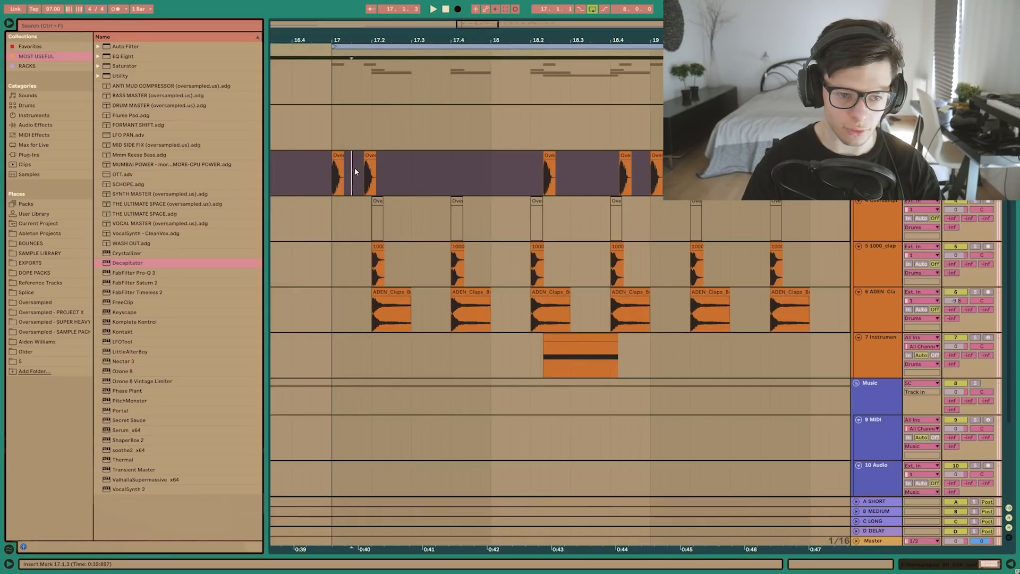
scroll(601, 168, up, 2)
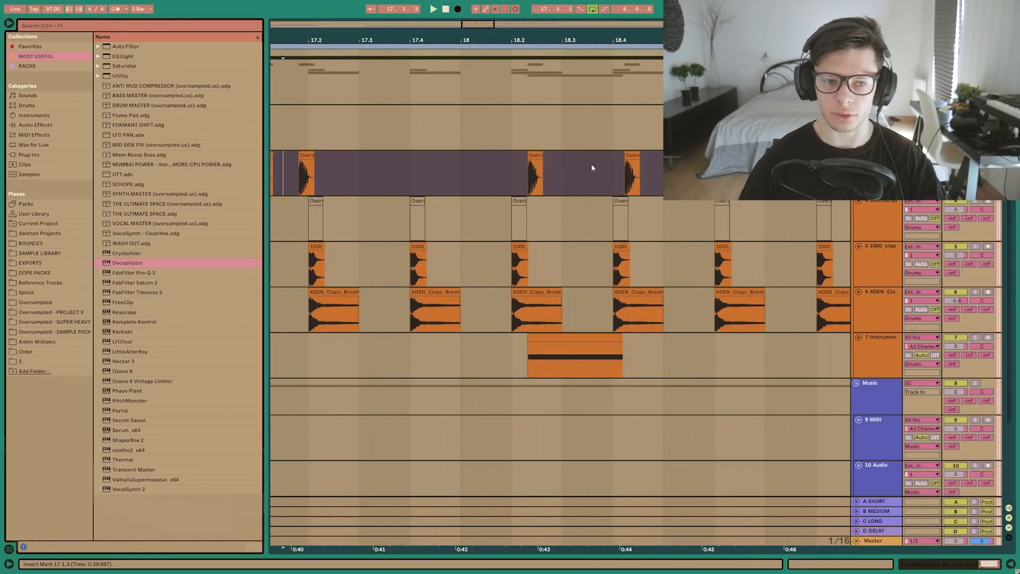
Play the drums from bar 17 and compare them with the soloed reference track 14 - Vitality
key(space)
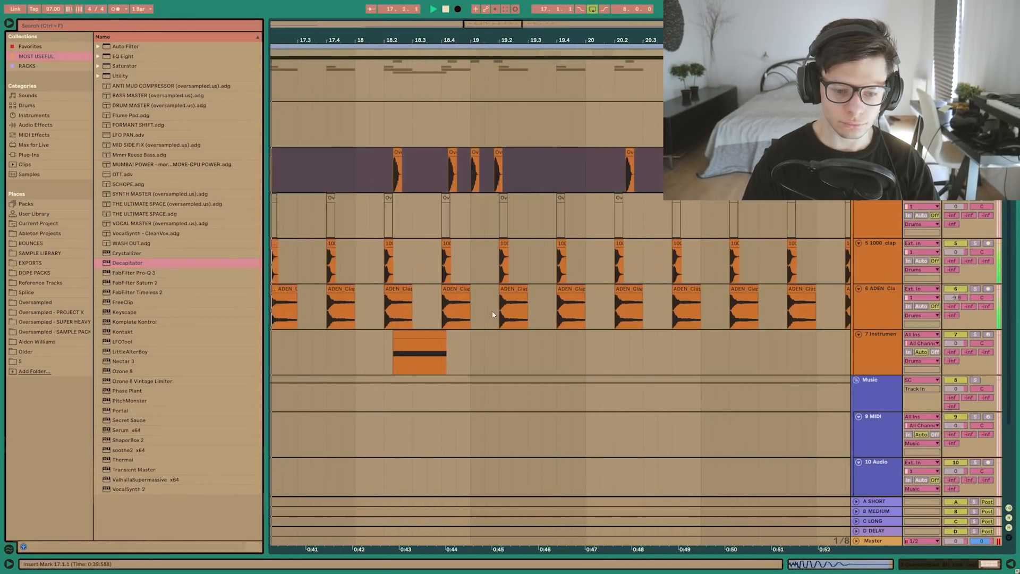
scroll(493, 314, up, 3)
scroll(492, 314, down, 2)
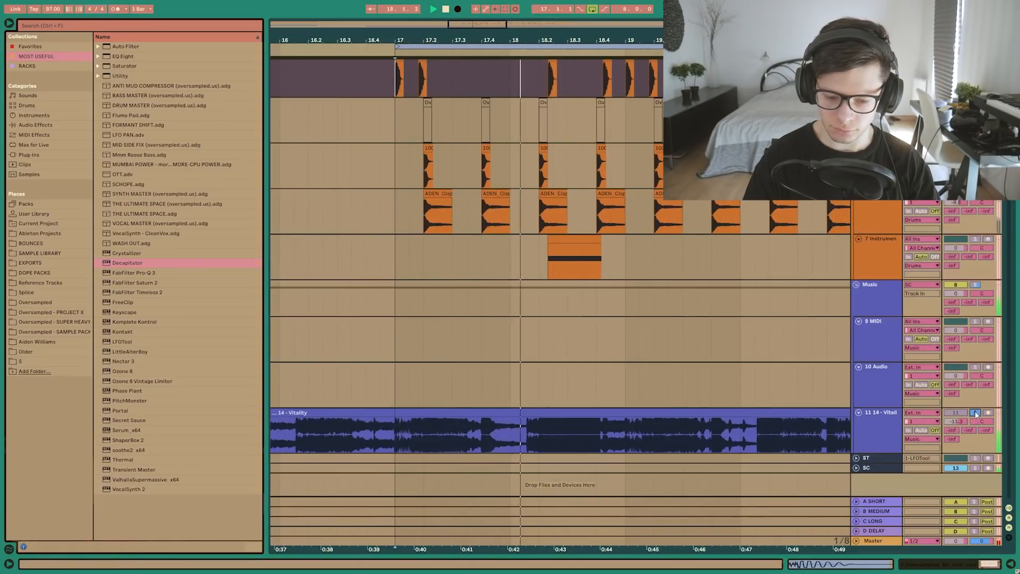
scroll(746, 291, down, 2)
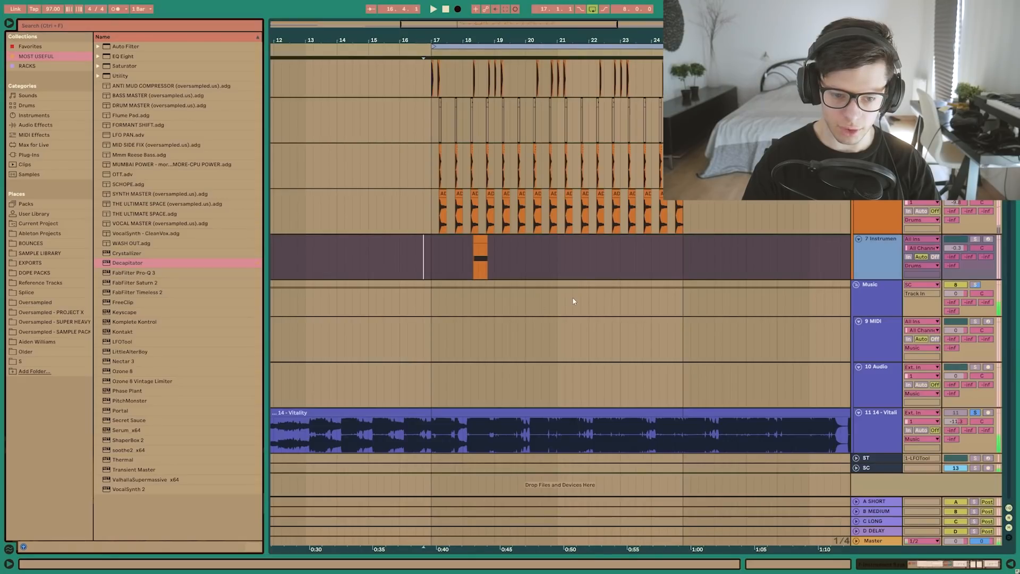
Search the samples for "perc loop" and place [ccbk5] Perc Loop.wav at bar 19 on a new audio track
key(ctrl+d)
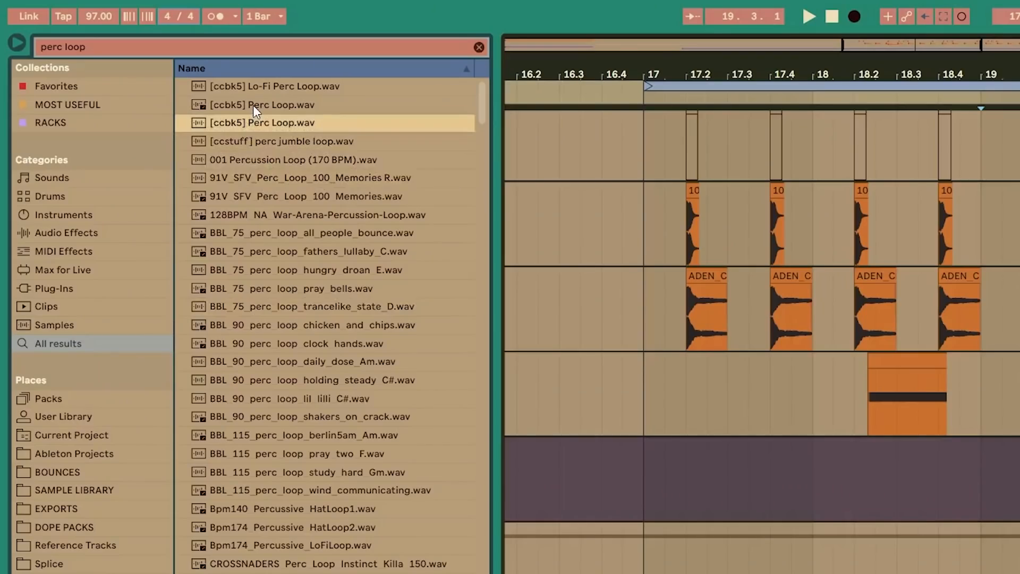
click(135, 57)
mouse_move(253, 104)
mouse_down()
mouse_move(1017, 278)
mouse_move(980, 468)
mouse_up()
drag(981, 467, 981, 470)
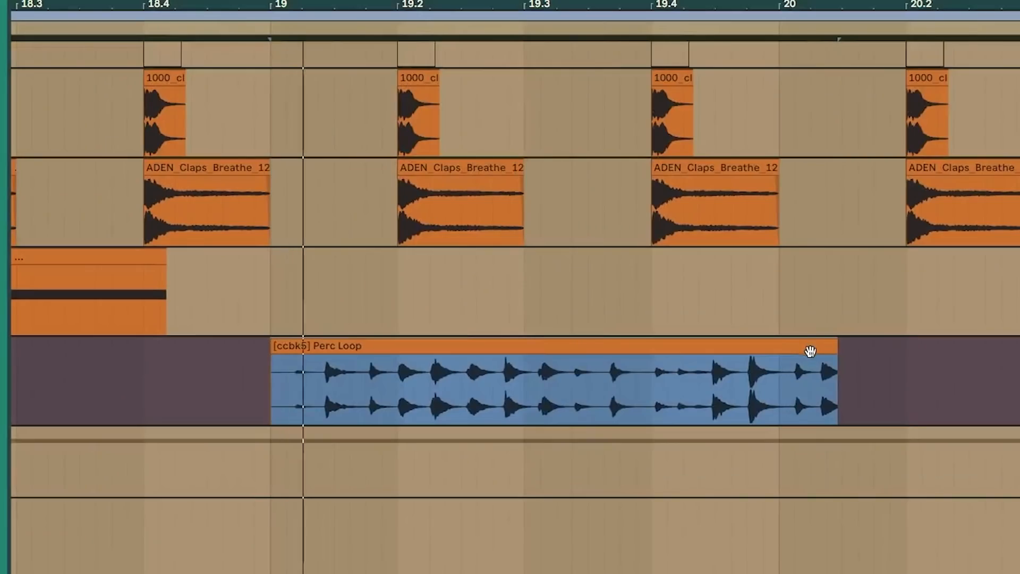
Split the Perc Loop clip at 19.4, cut it to one bar and repeat it from bar 20
click(798, 397)
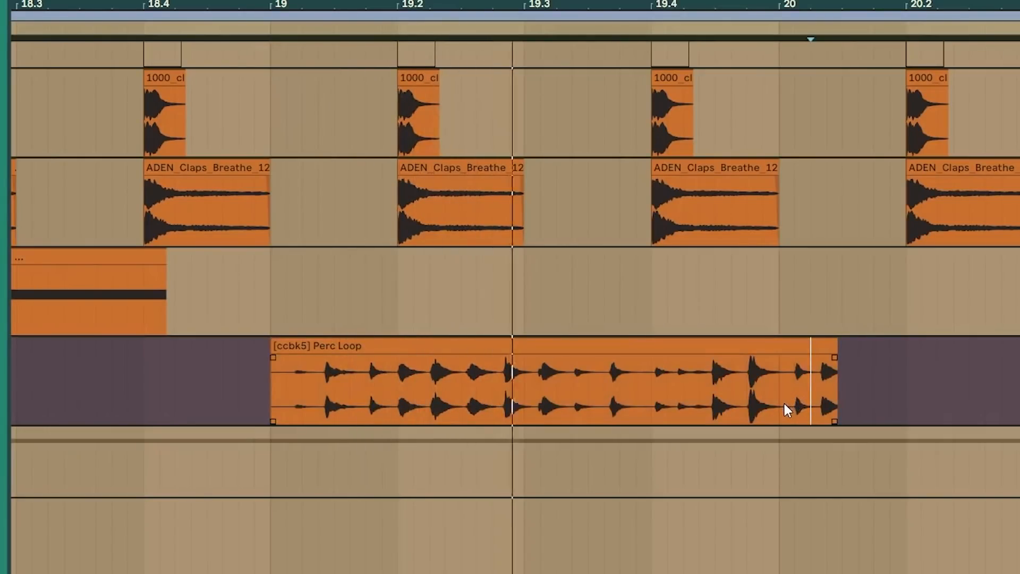
drag(831, 345, 826, 345)
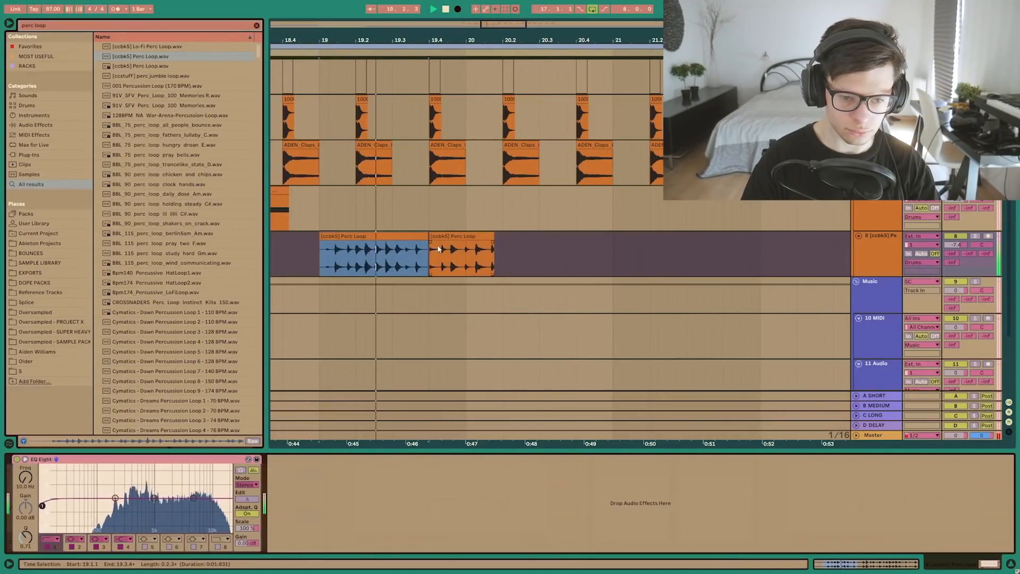
key(plus)
drag(471, 252, 546, 255)
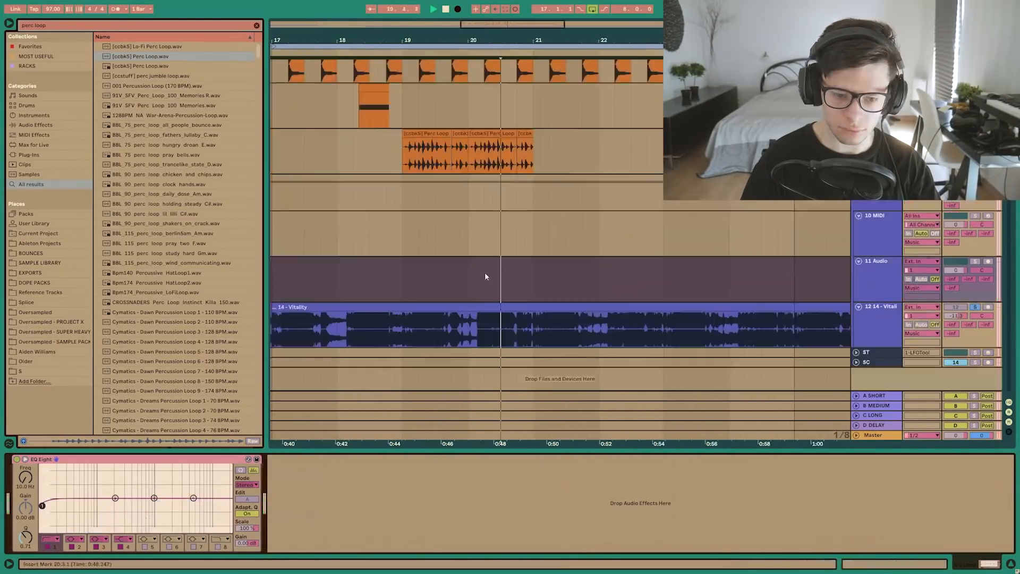
Play the soloed reference track from bar 20 and from bar 19 to hear its percussion pattern
click(471, 280)
key(space)
key(space)
scroll(473, 281, up, 3)
click(354, 275)
key(space)
key(space)
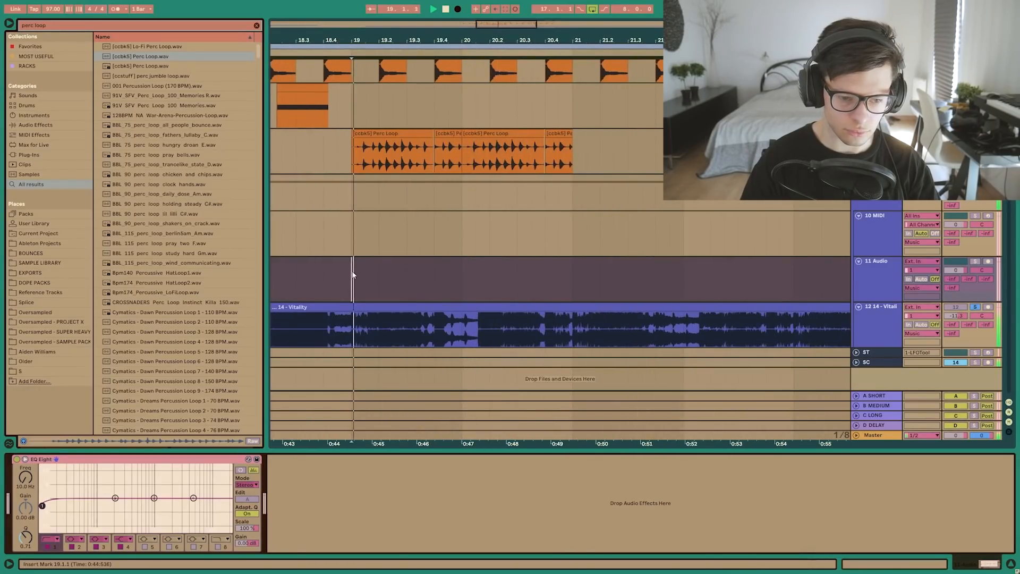
Arrange the Perc Loop pieces at bar 19 and 20.2.3, and repeat the pattern from bar 21
scroll(476, 281, left, 3)
scroll(476, 281, up, 1)
drag(512, 272, 502, 263)
scroll(502, 255, up, 1)
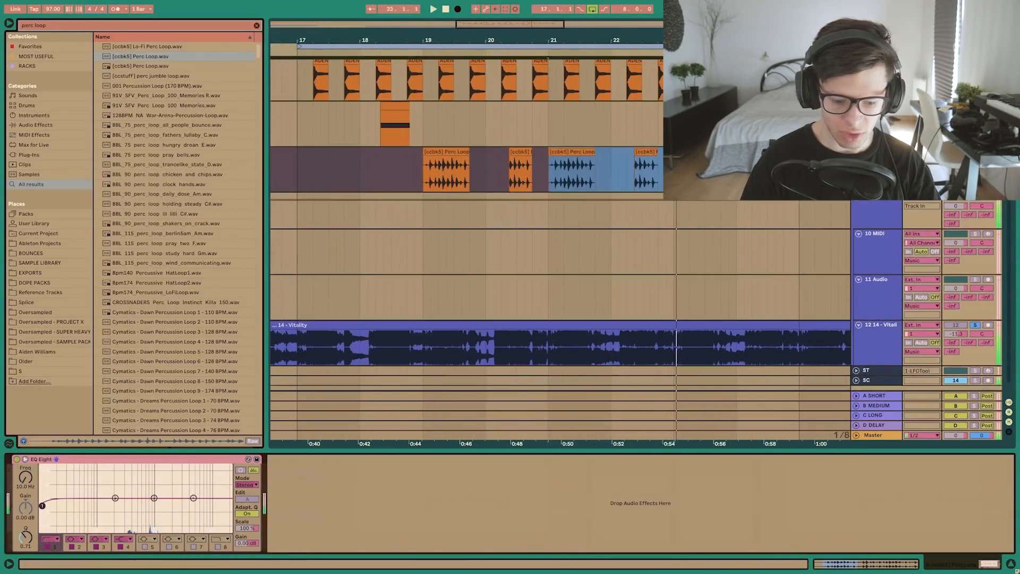
key(space)
Add the open hi-hat Oversampled_BH_hato_classic.wav on a new audio track, and copy the short Perc Loop piece into bar 24
key(ctrl+t)
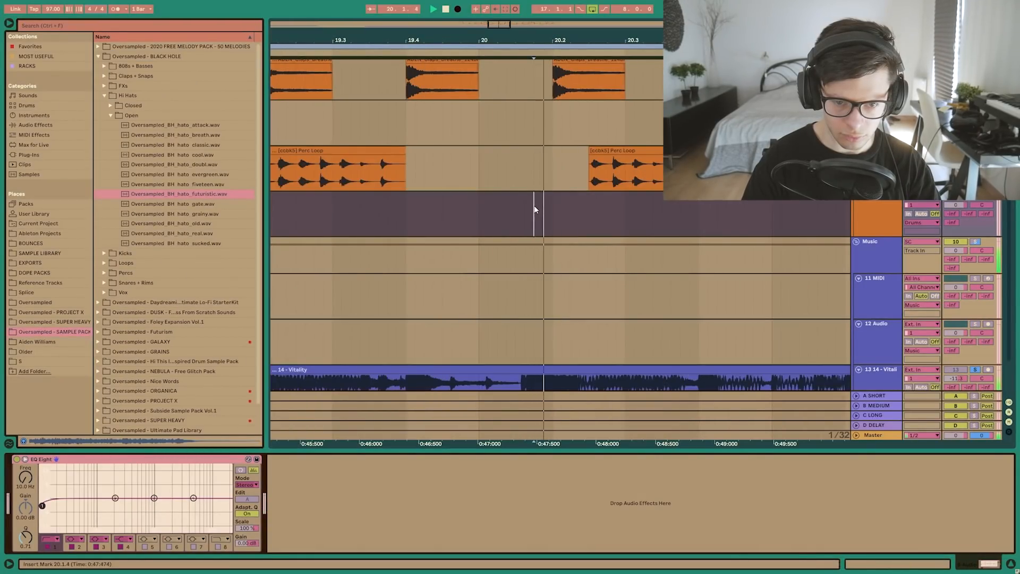
click(176, 145)
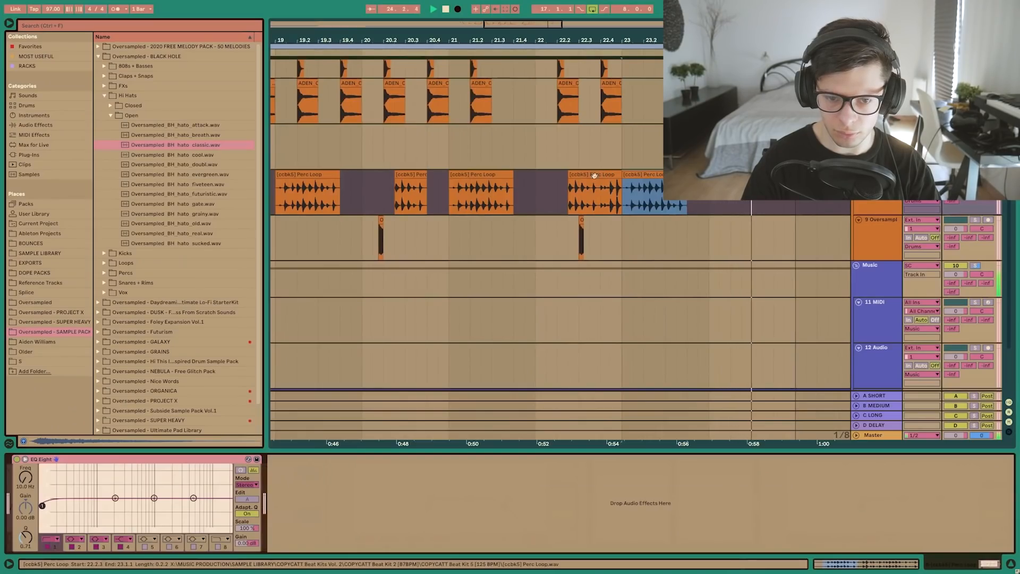
drag(413, 174, 760, 176)
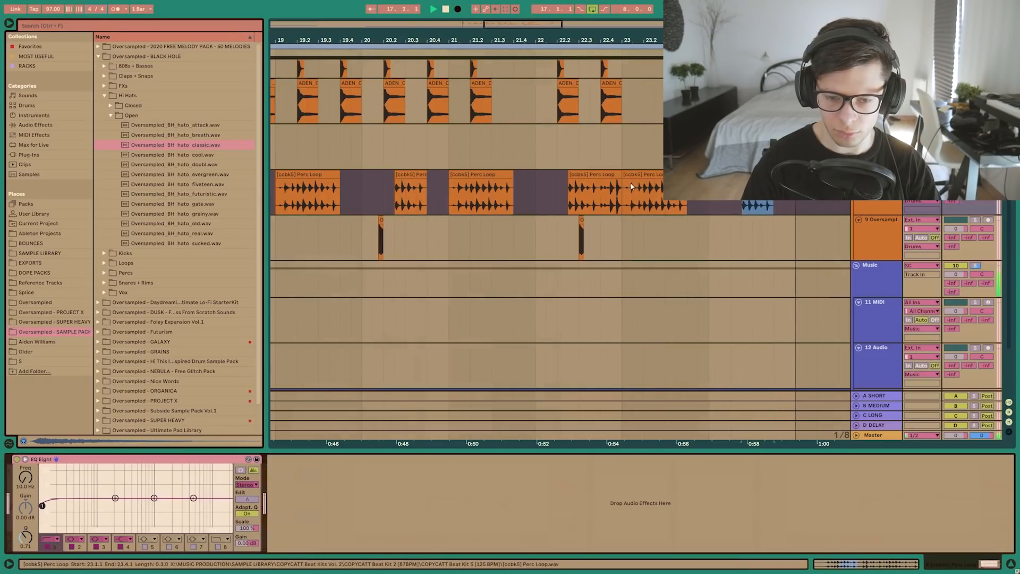
Play from 24.2.1 and examine the percussion clips against the reference track
scroll(640, 185, down, 5)
scroll(549, 239, up, 2)
click(726, 240)
key(space)
scroll(673, 246, up, 3)
scroll(642, 166, up, 4)
scroll(632, 199, down, 2)
scroll(632, 202, down, 4)
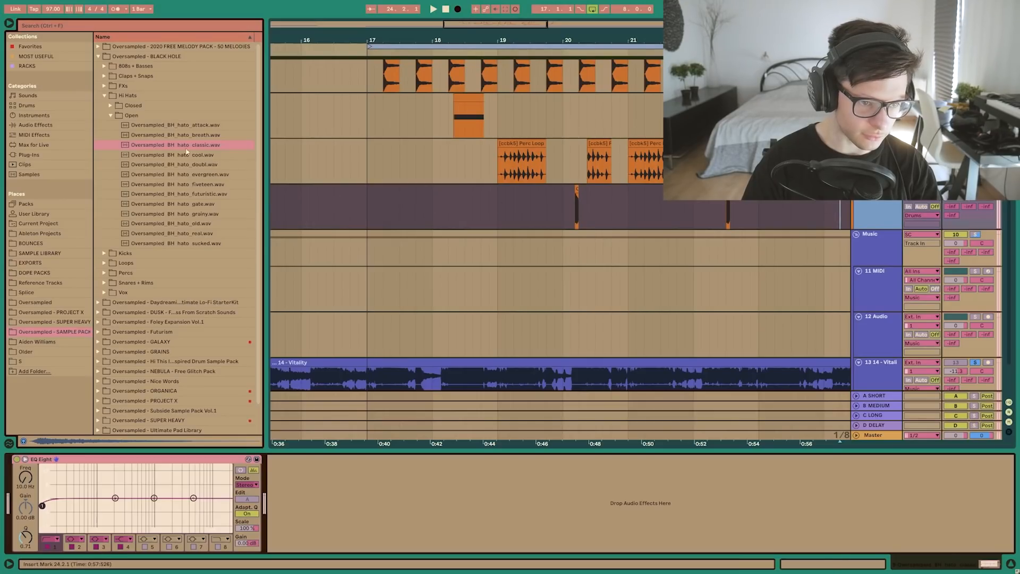
Add a new audio track and place the closed hi-hat Oversampled_BH_hatc_10ms.wav at bar 19
key(ctrl+t)
click(110, 115)
click(111, 105)
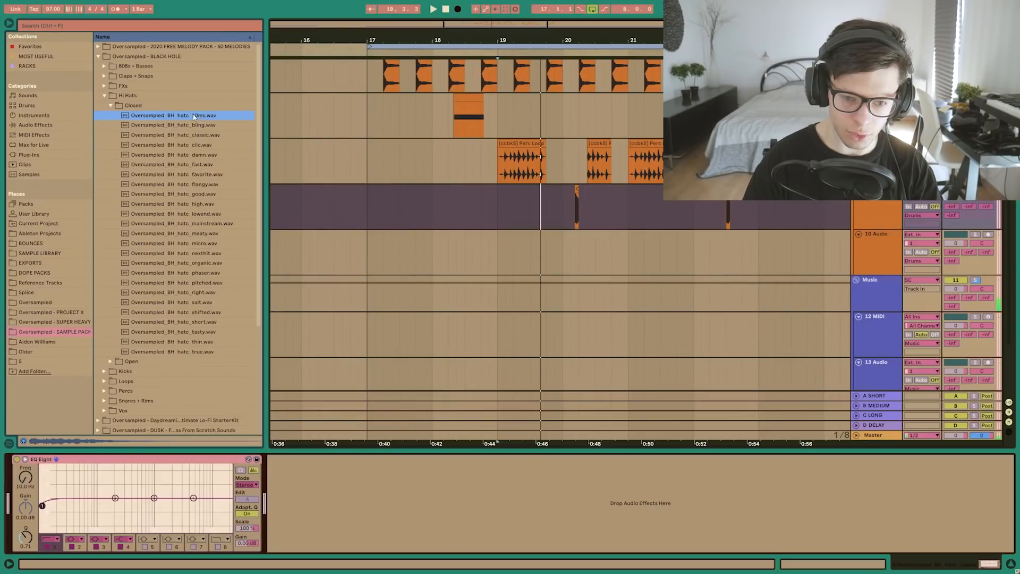
drag(528, 263, 496, 247)
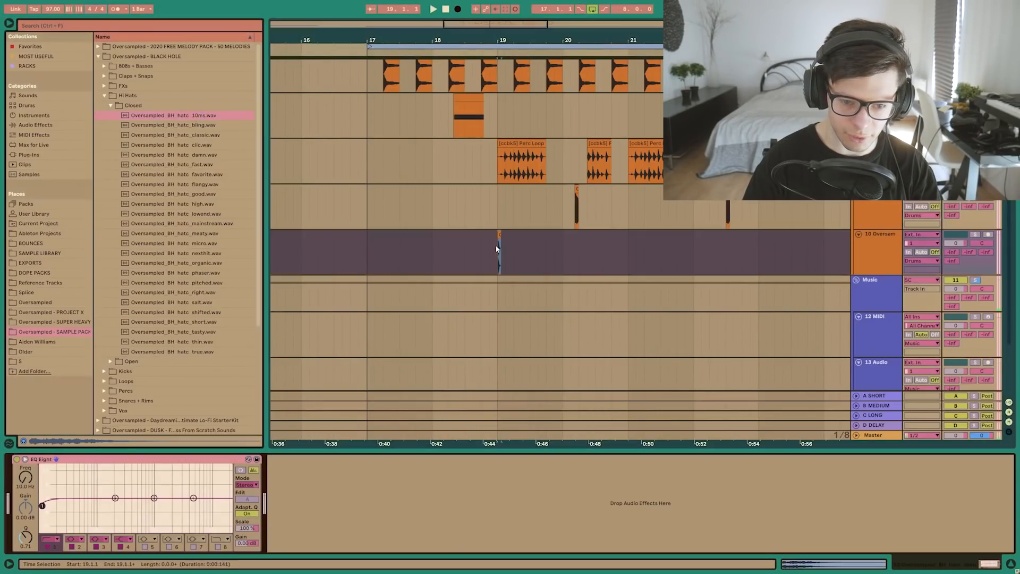
Enable EQ Eight's band 8 as a high cut at 8.08 kHz and lower the closed hi-hat track to -4.4 dB
click(220, 544)
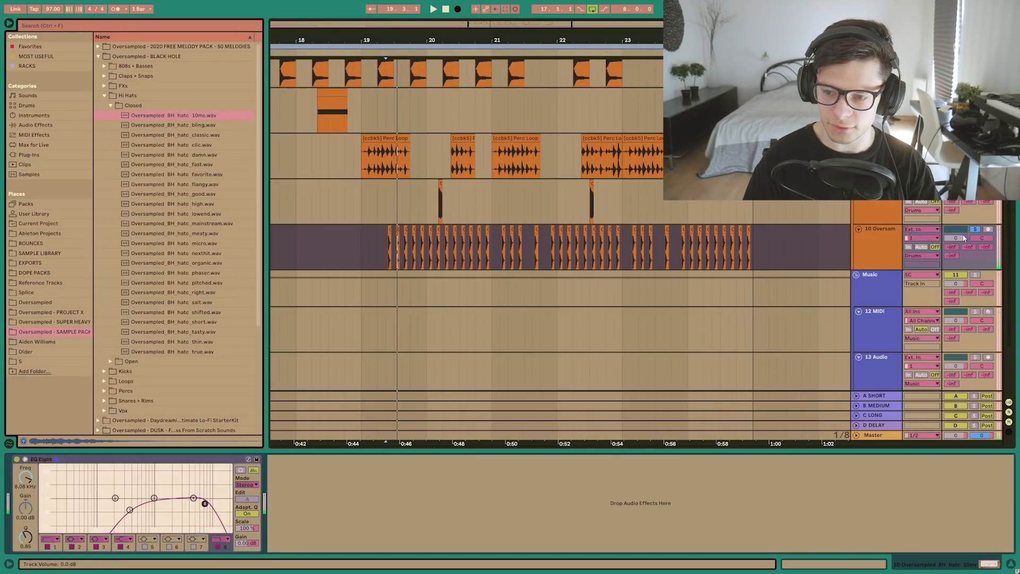
drag(964, 237, 962, 240)
Find LFOTool in the MOST USEFUL collection and load it onto the closed hi-hat track
click(35, 125)
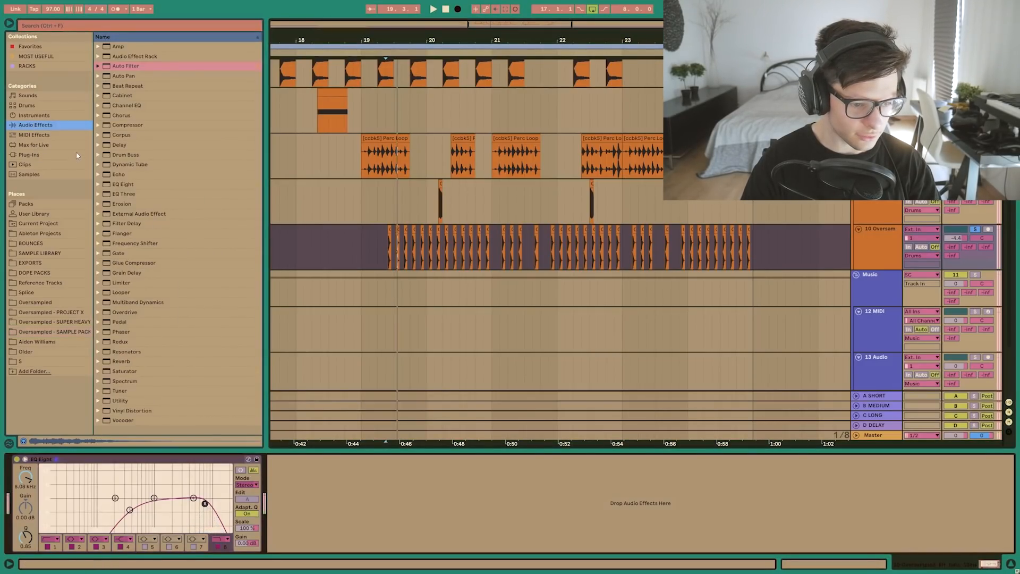
click(41, 155)
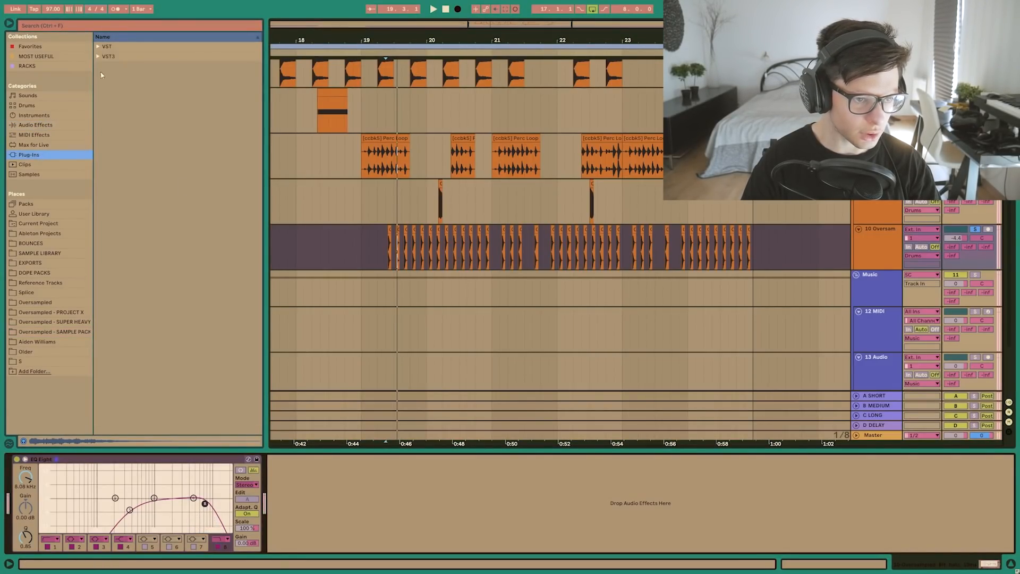
click(32, 126)
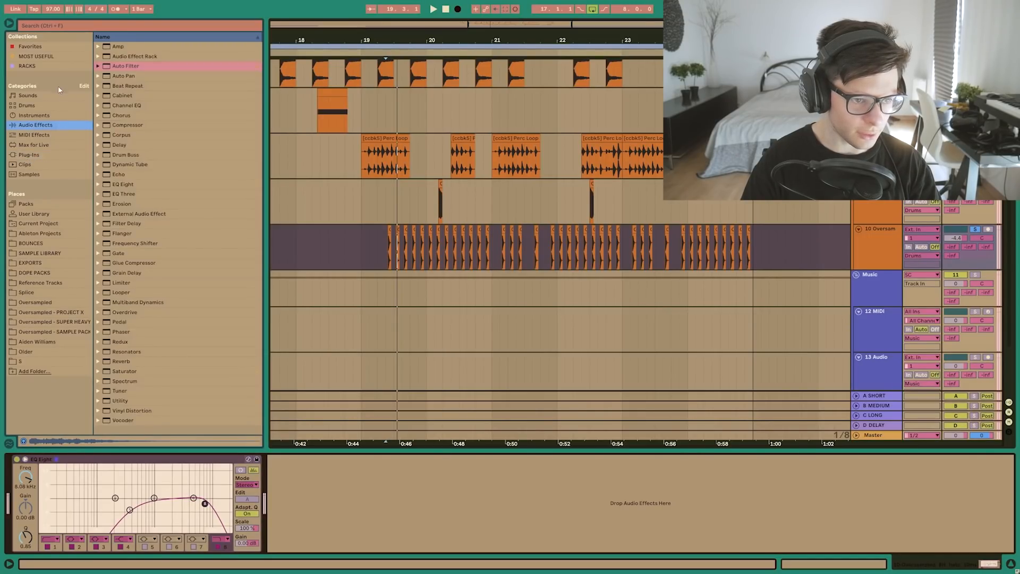
click(37, 56)
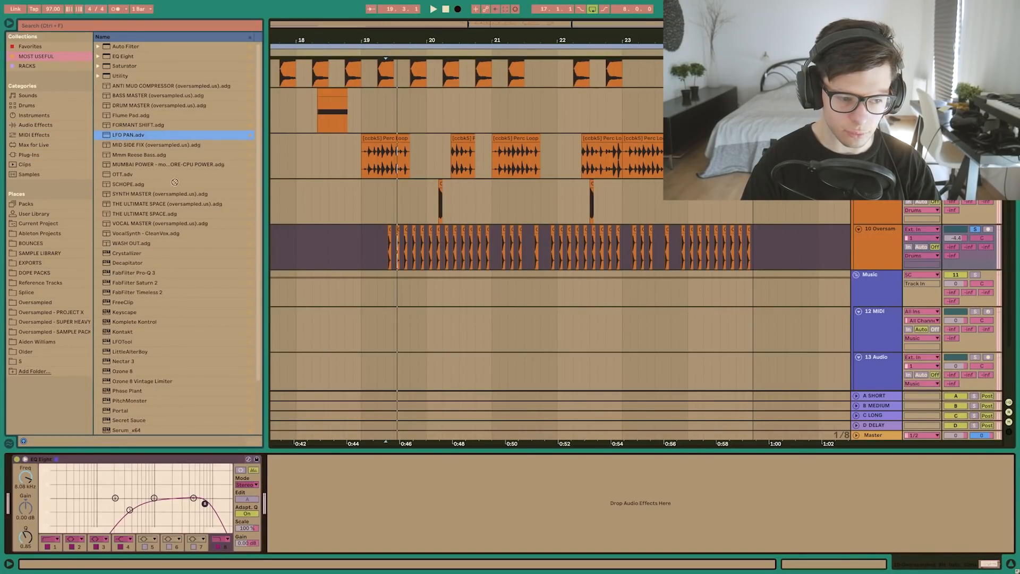
scroll(131, 249, down, 3)
double_click(123, 281)
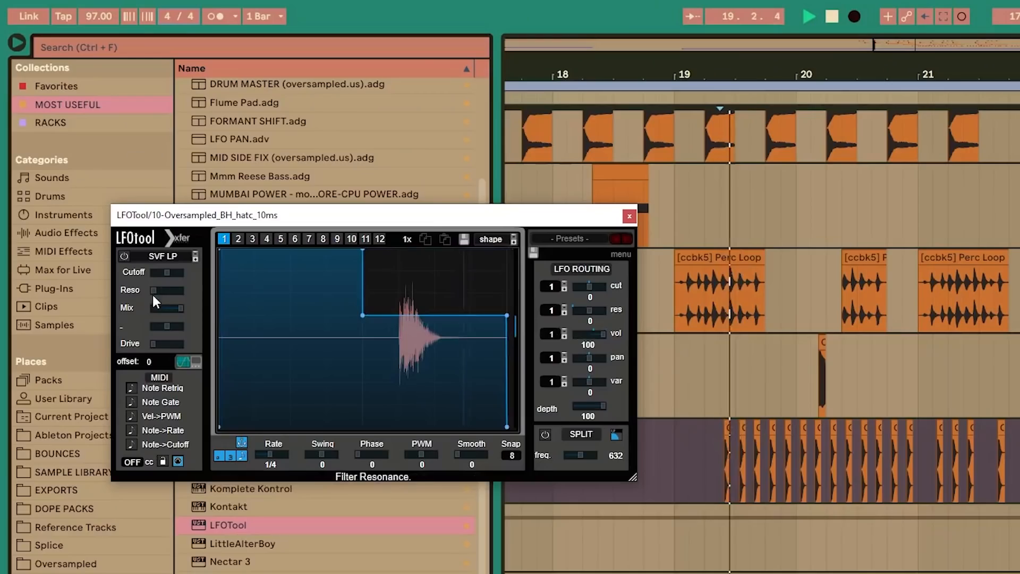
Shape LFOTool's volume curve so the second half of each cycle falls to about a third of full level
drag(362, 315, 358, 337)
drag(506, 315, 514, 336)
drag(358, 338, 357, 371)
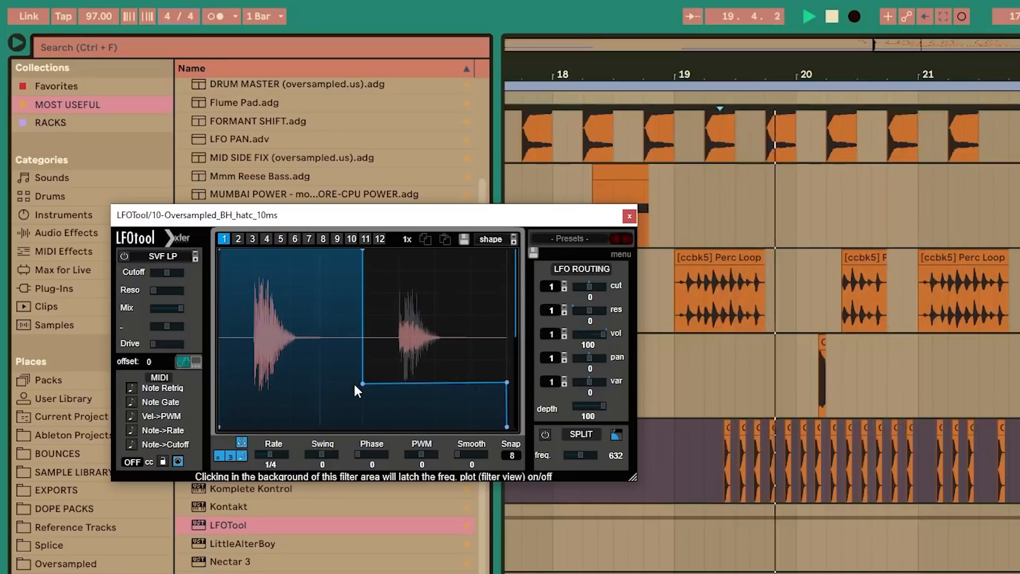
drag(504, 383, 509, 364)
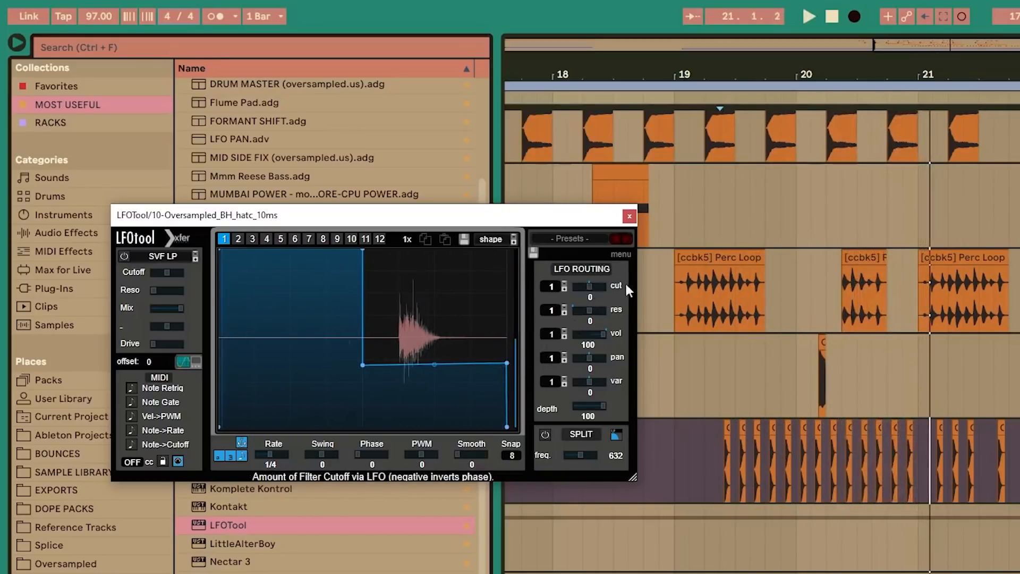
Raise LFOTool's low-pass filter cutoff to maximum during playback and reduce the LFO's cutoff modulation amount
key(space)
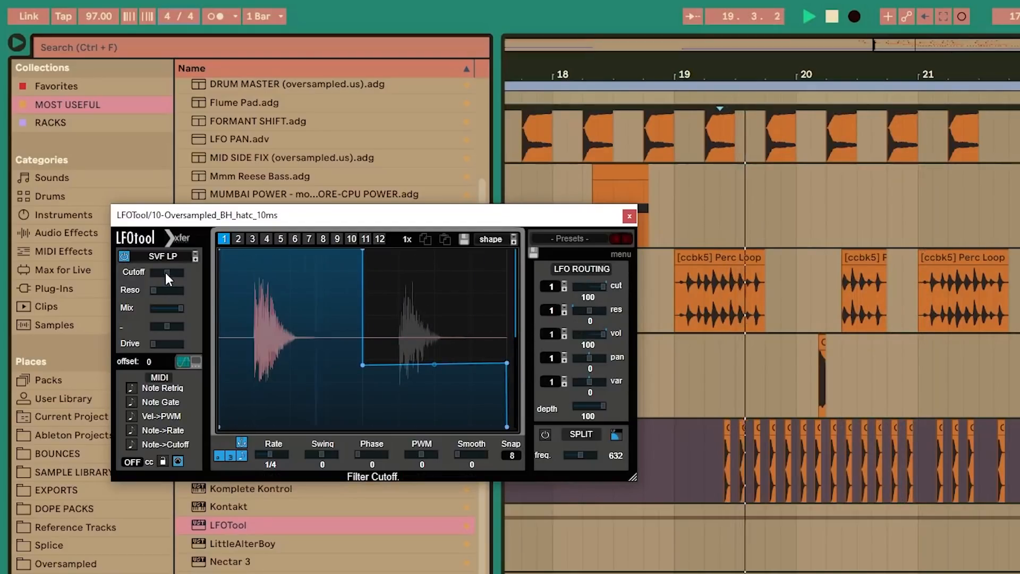
drag(165, 272, 216, 267)
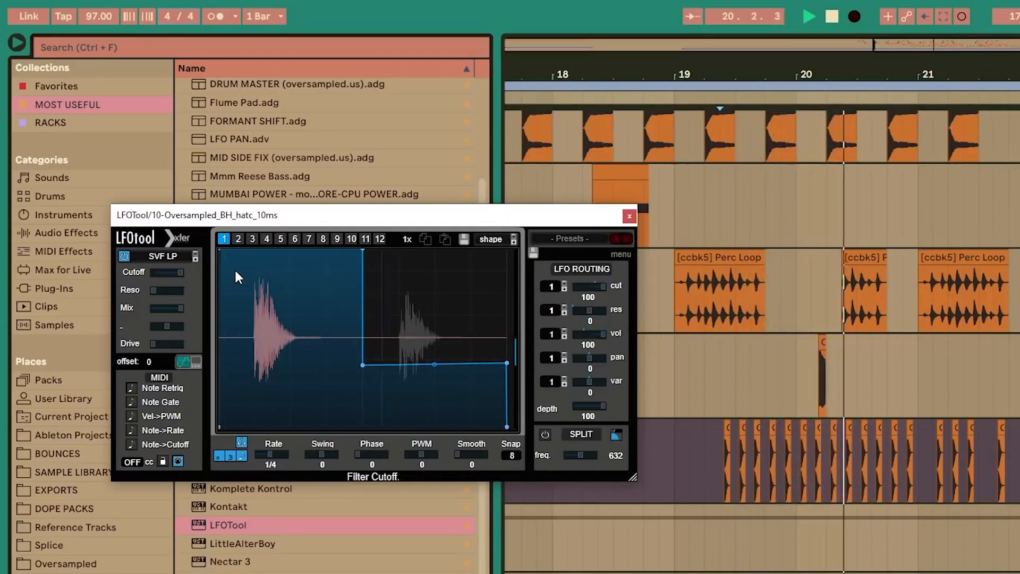
drag(603, 287, 584, 298)
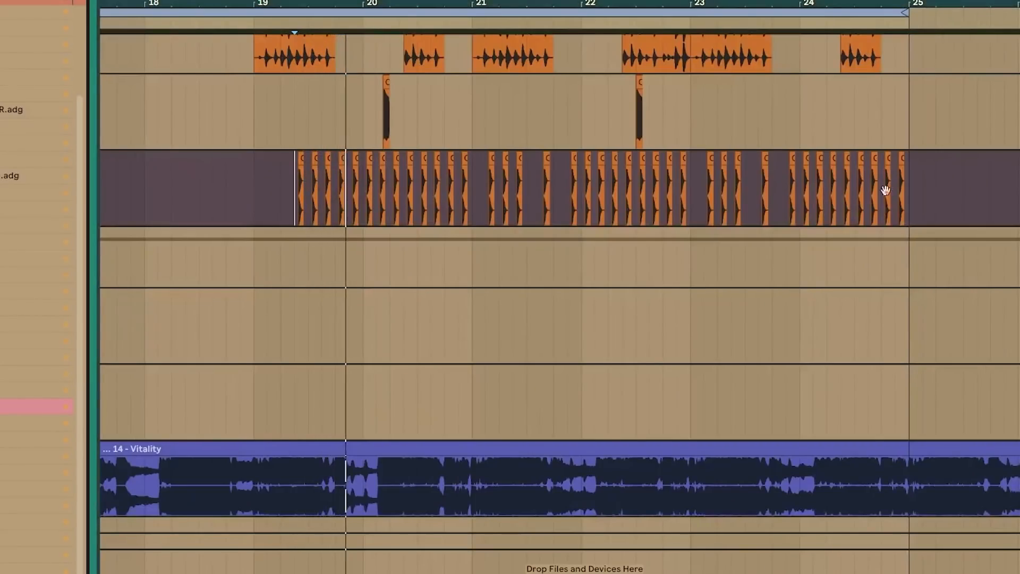
Shift the Perc Loop clip at bar 23 to start at 23.1.2
scroll(933, 263, up, 8)
scroll(933, 263, down, 6)
scroll(933, 263, up, 2)
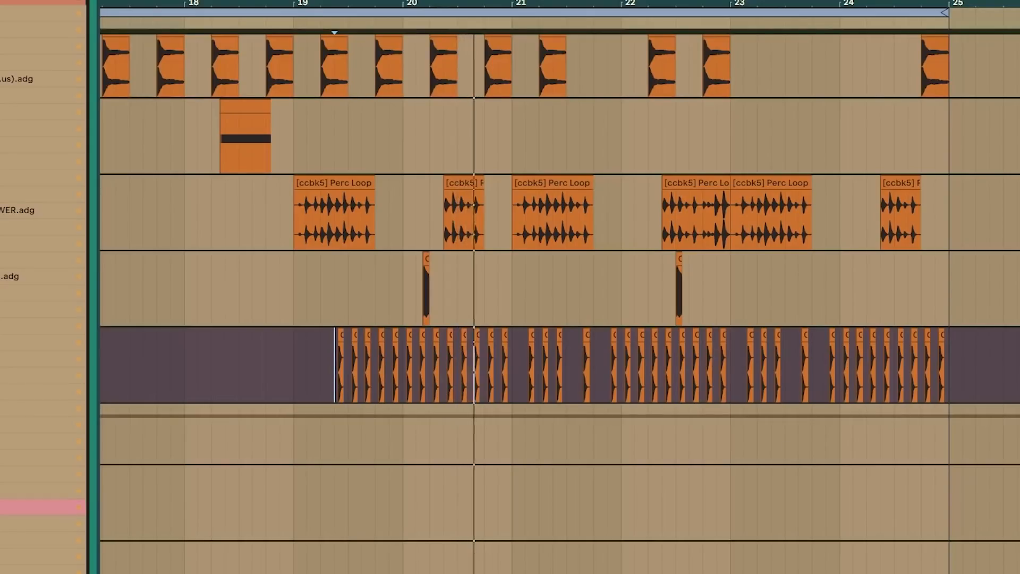
scroll(545, 283, down, 3)
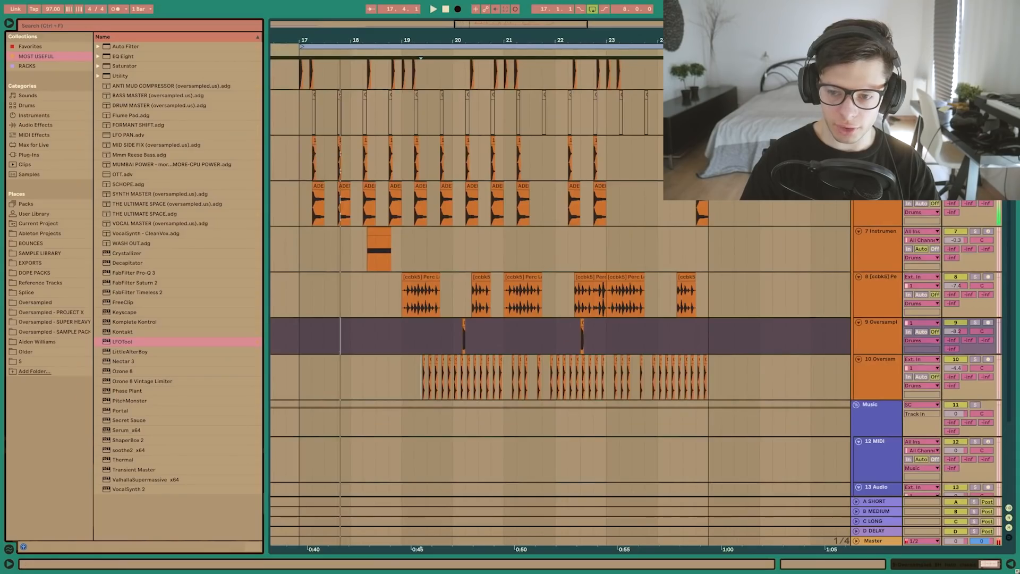
click(545, 205)
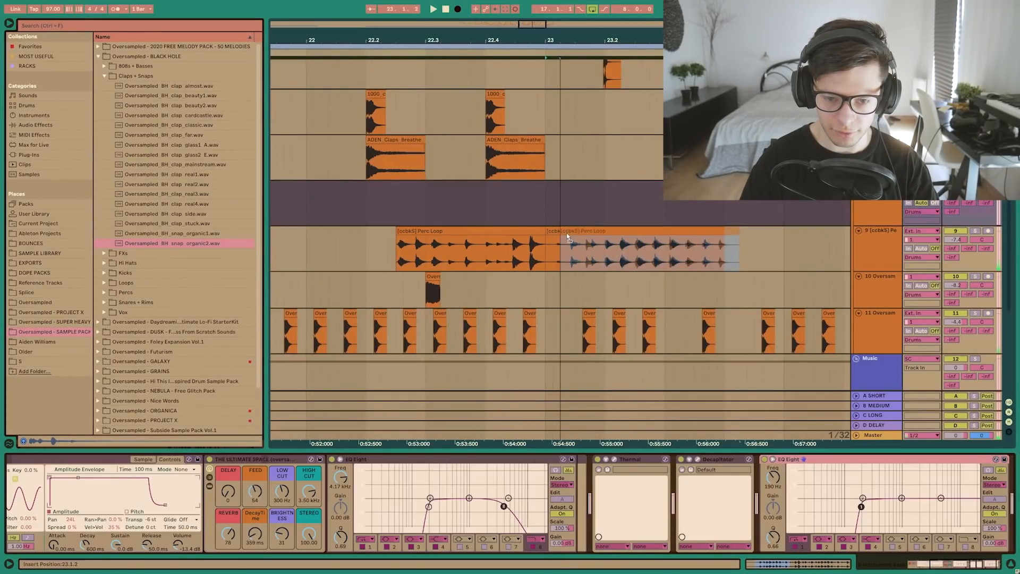
click(567, 218)
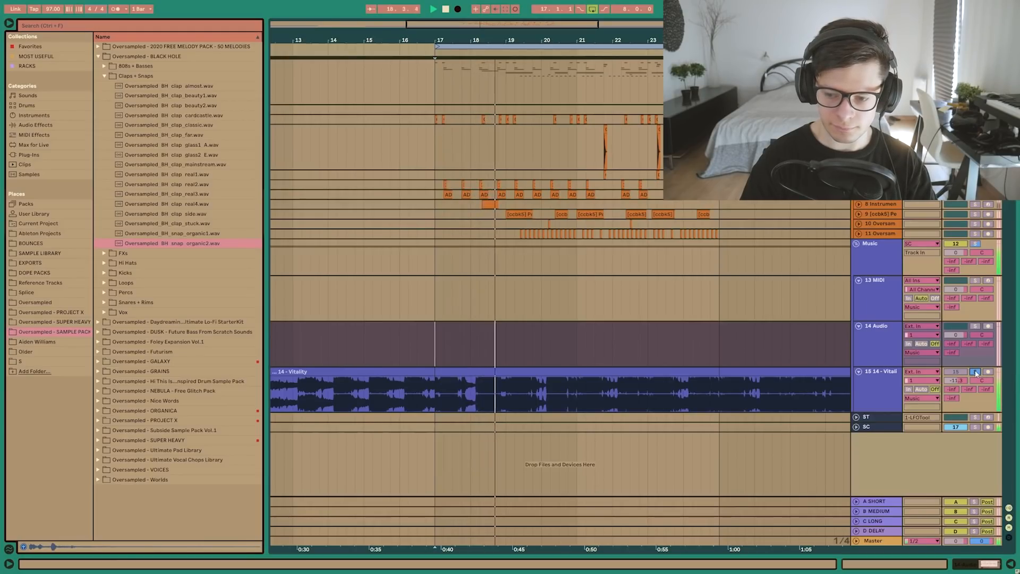
Load the Komplete Kontrol VST instrument onto a MIDI track in the Music group
click(740, 302)
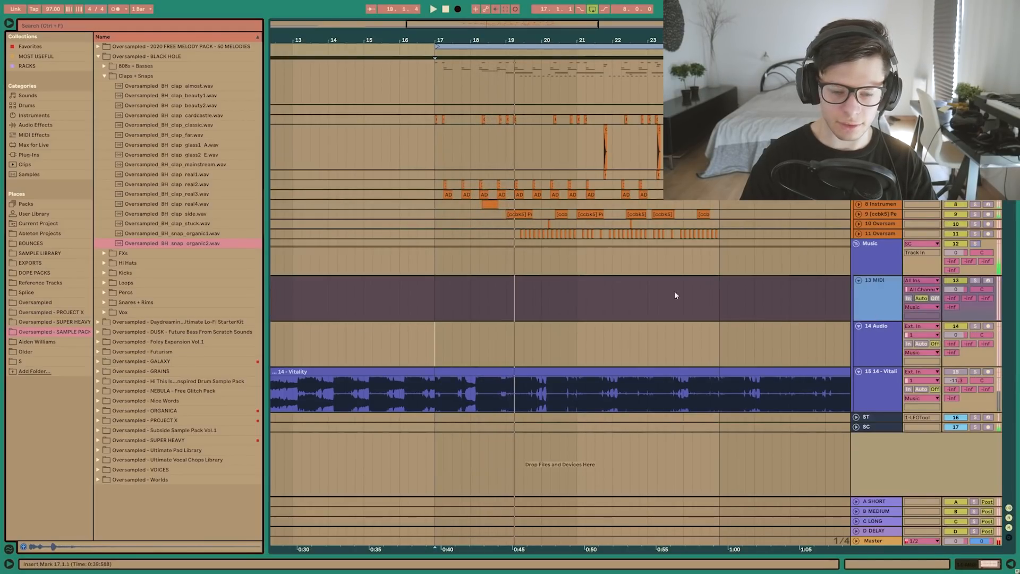
click(42, 155)
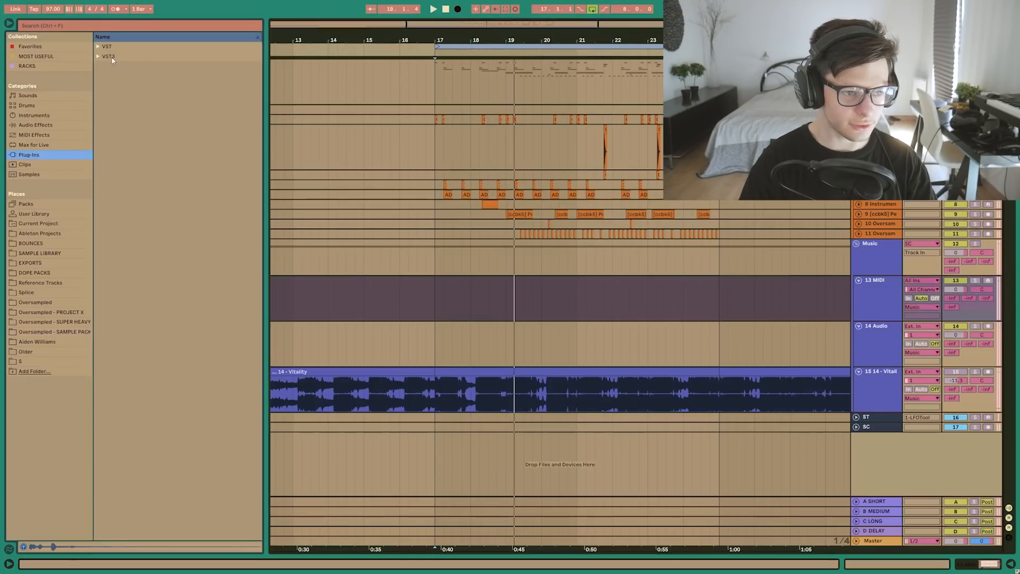
click(98, 46)
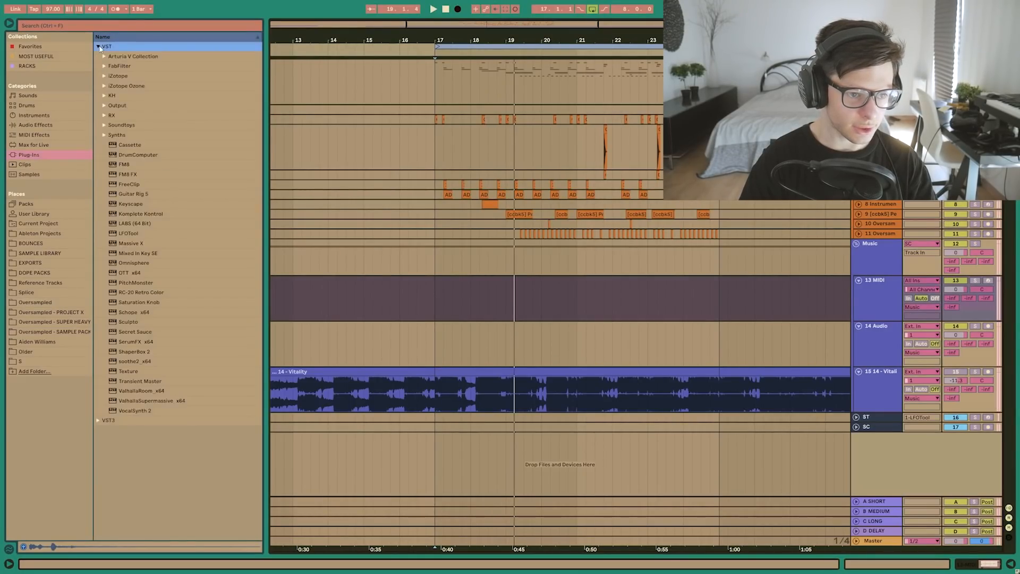
drag(141, 213, 495, 253)
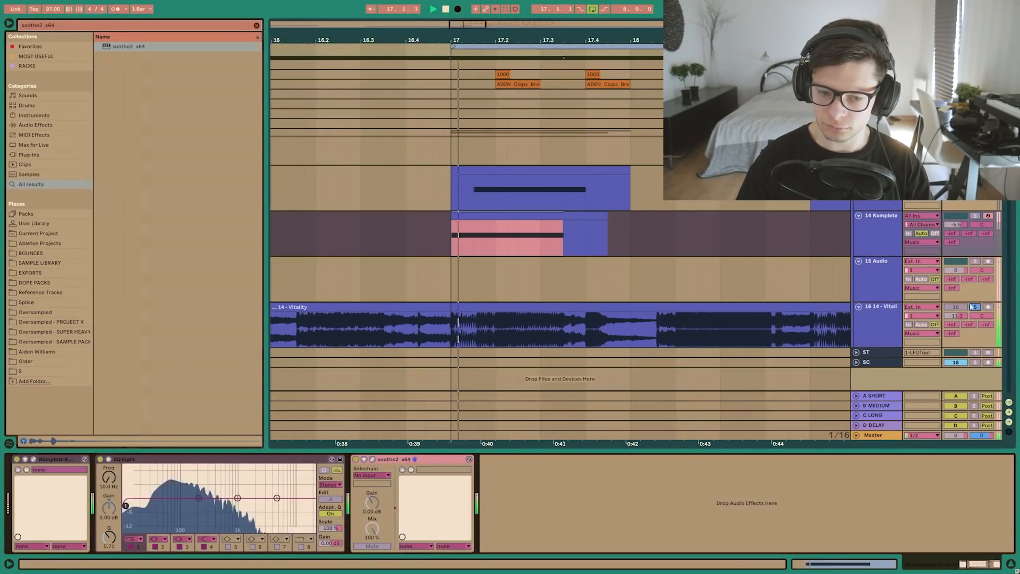
Compare the second Komplete Kontrol part at bar 17 with the reference by toggling the reference track's solo during playback
click(974, 307)
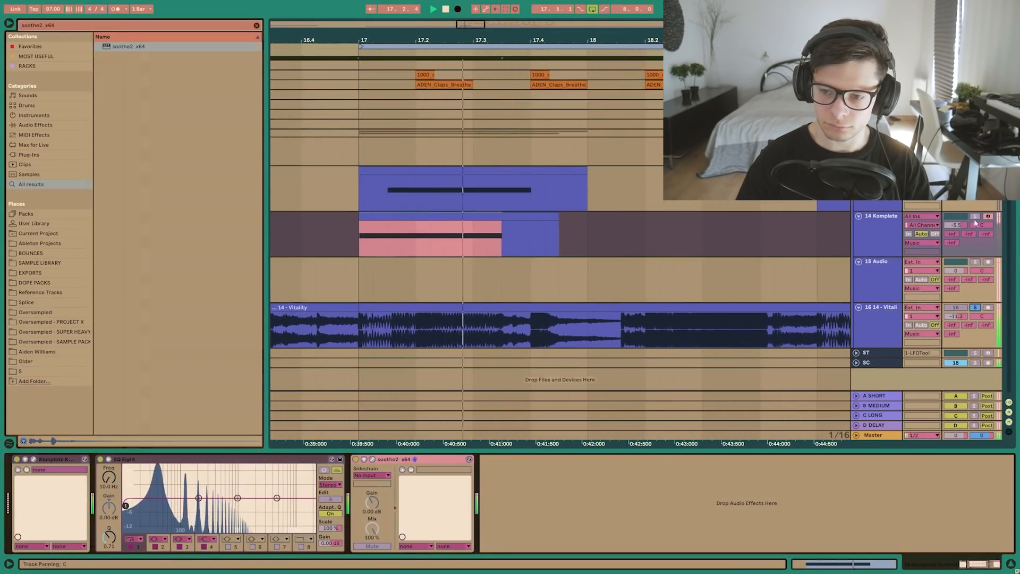
click(975, 307)
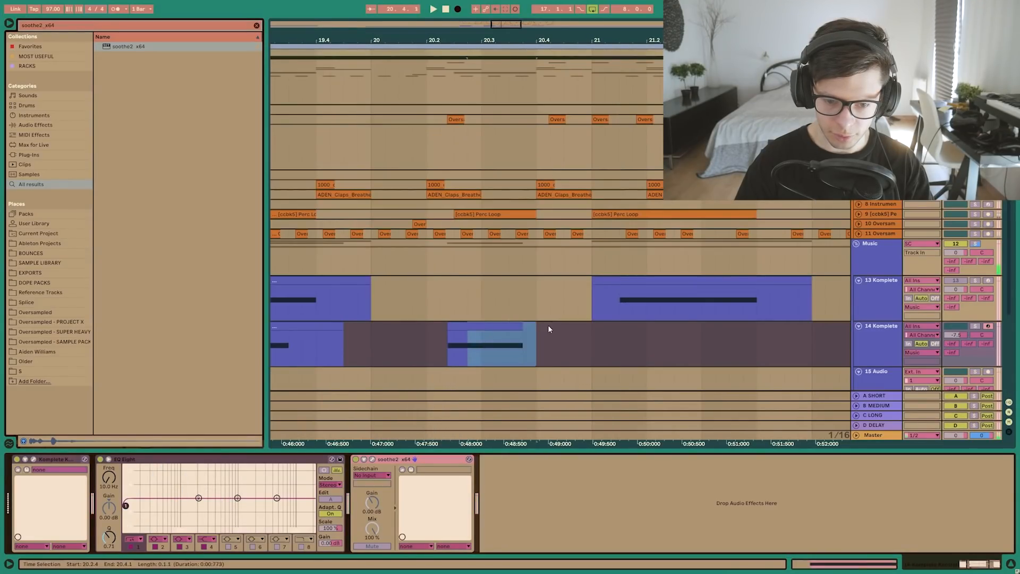
Paste a copy of the short note clip around beat 20.4 on the second Komplete Kontrol track and trim it to end before bar 21
click(549, 328)
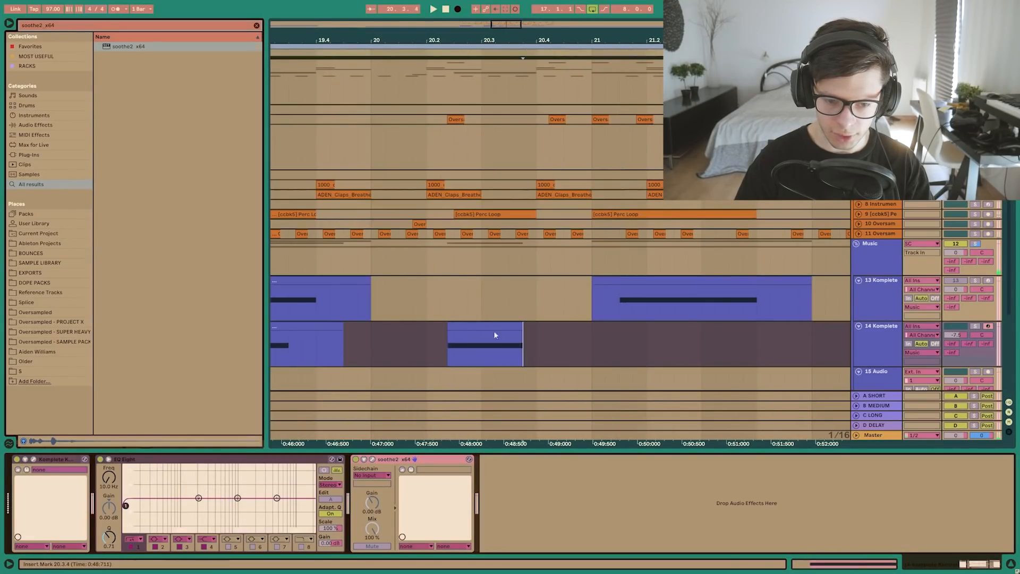
key(ctrl+v)
scroll(549, 319, up, 7)
drag(570, 328, 555, 331)
click(542, 305)
scroll(542, 319, down, 8)
key(space)
drag(589, 285, 527, 192)
scroll(499, 259, up, 5)
key(Delete)
drag(645, 257, 513, 234)
click(505, 222)
Play back the passage around 20.4.1 to check the added short note against the reference
key(space)
scroll(480, 224, down, 6)
click(468, 217)
key(space)
key(space)
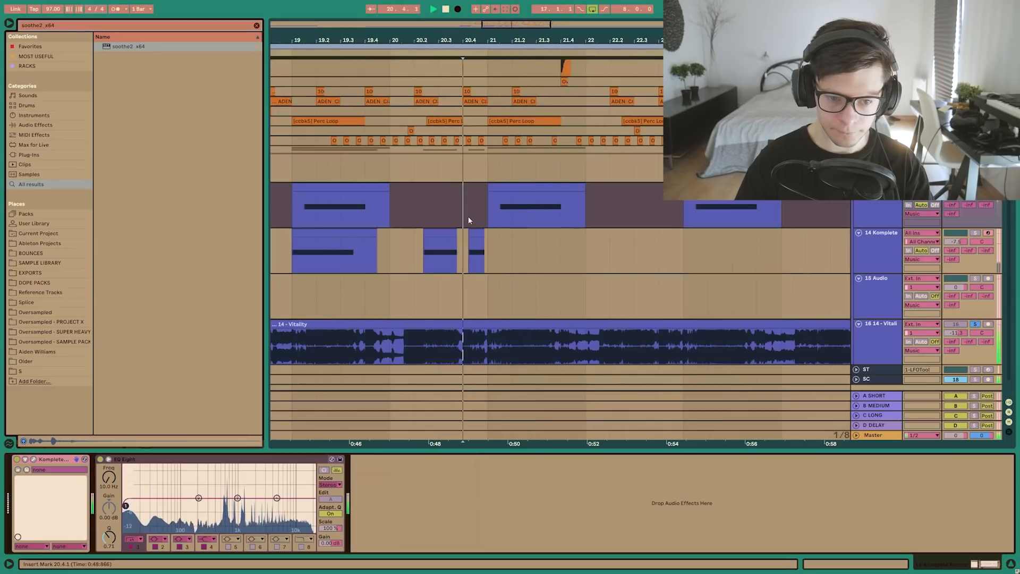
key(space)
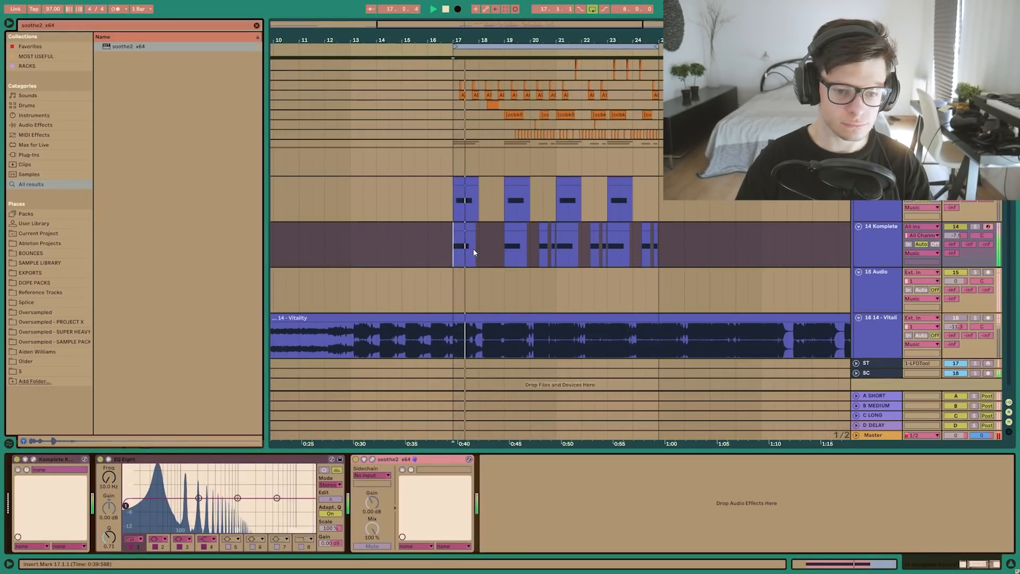
Play the arrangement from 17.1.1 to review both Komplete Kontrol parts together with the drums
scroll(473, 247, up, 8)
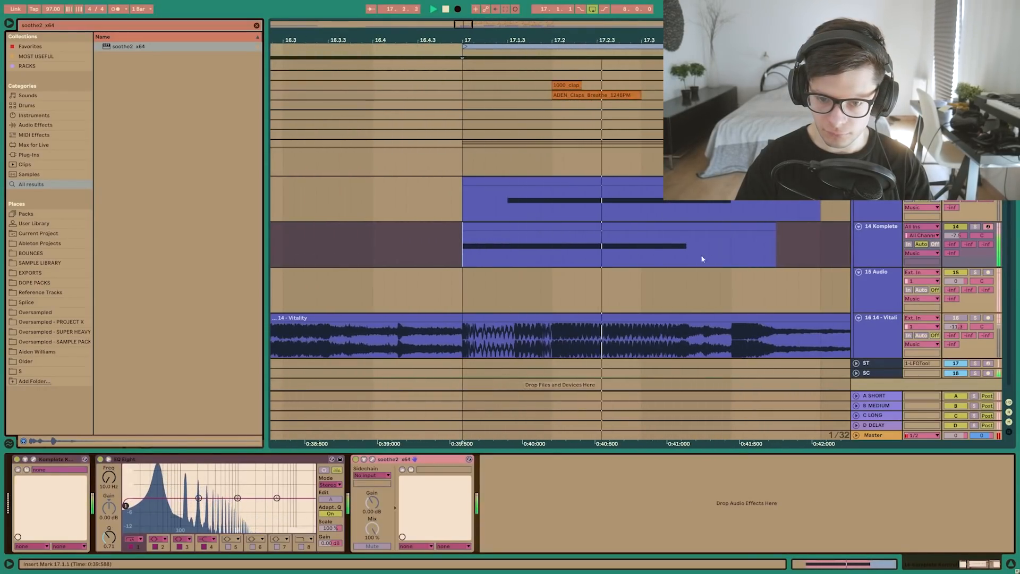
scroll(547, 243, down, 8)
click(437, 215)
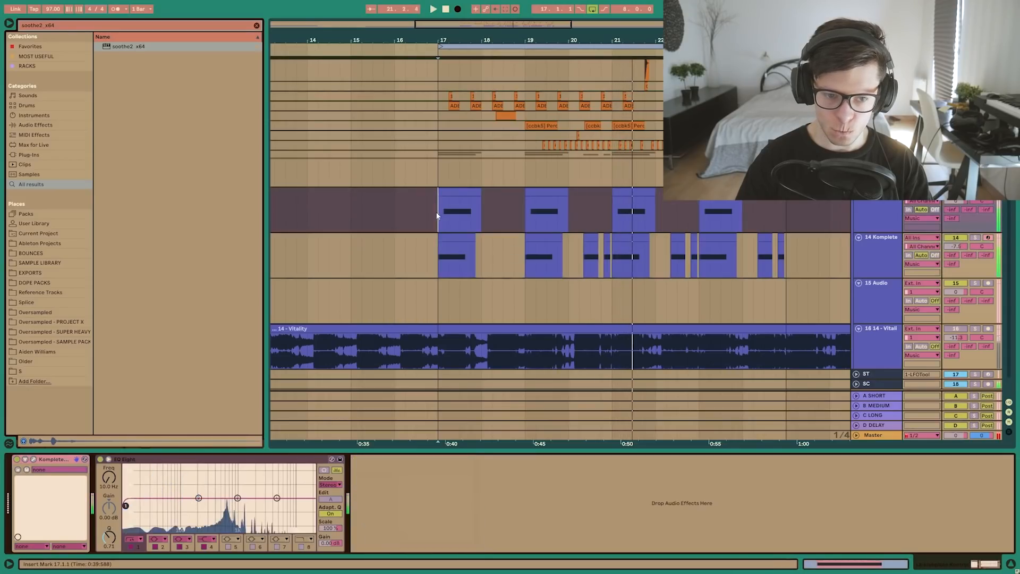
key(space)
key(space)
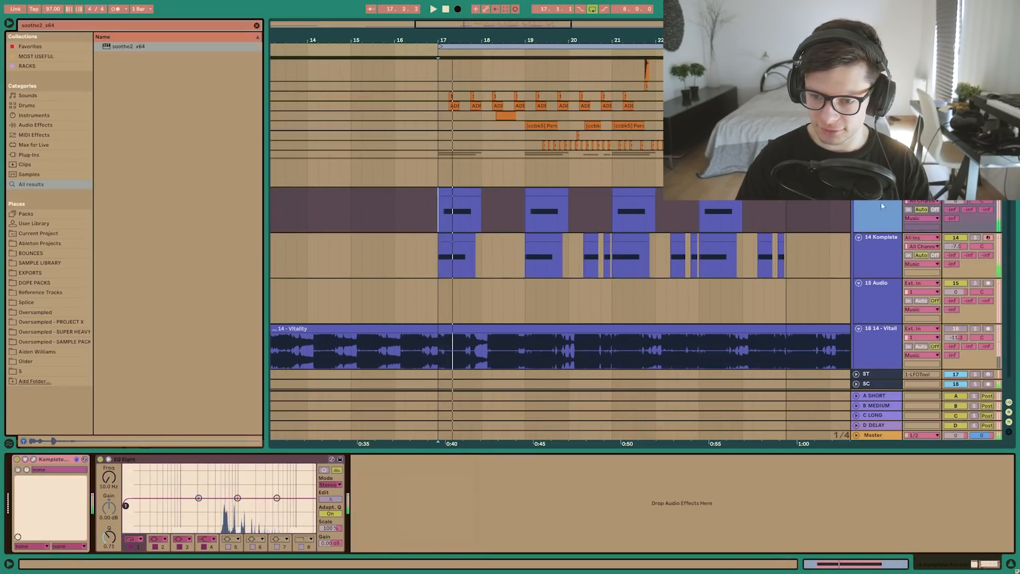
scroll(799, 238, up, 1)
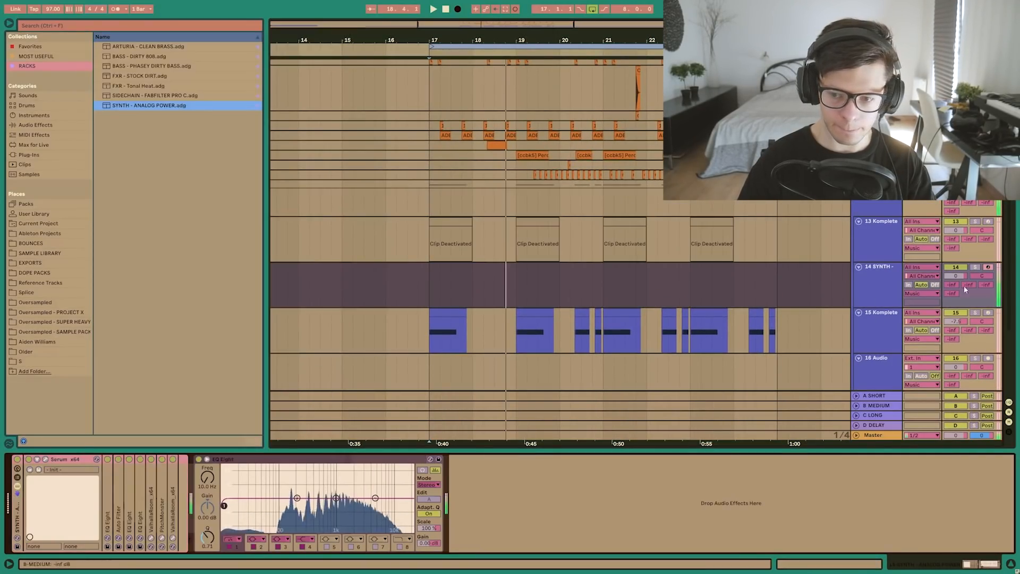
Shift the fourth note, a G2, slightly earlier in the synth clip and listen to the pattern
click(162, 459)
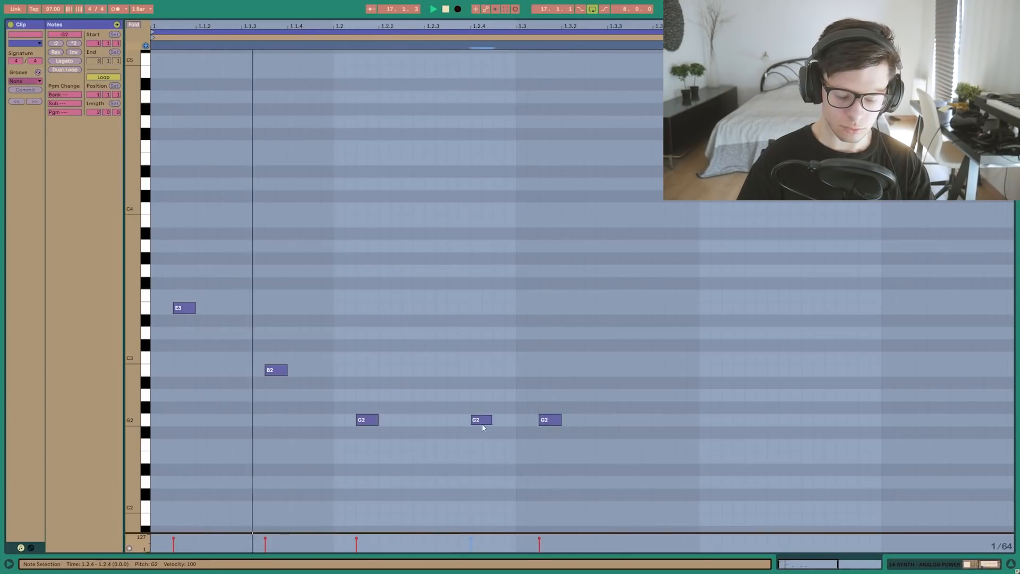
drag(483, 419, 471, 420)
key(space)
key(space)
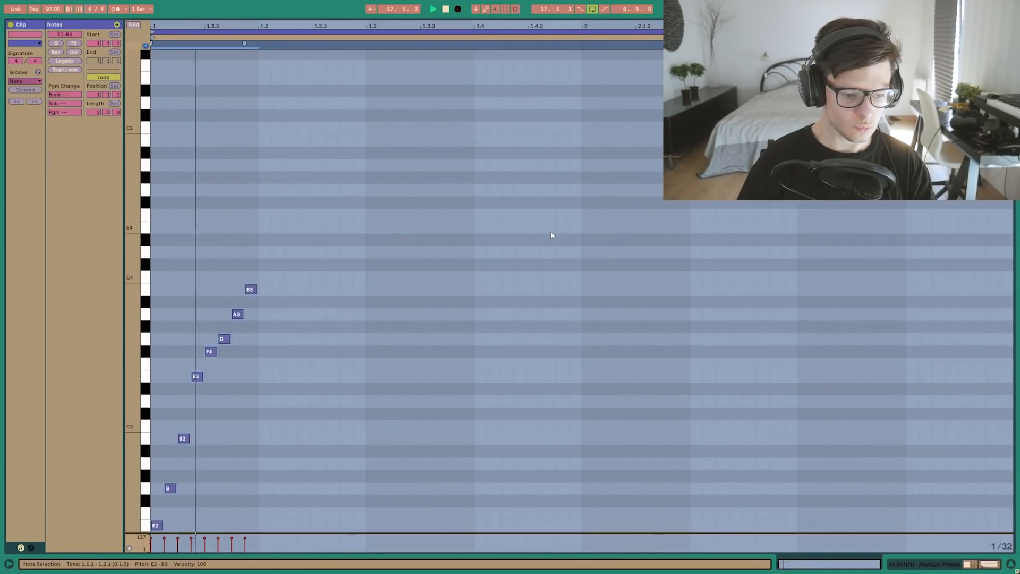
Transpose the selected ascending E2–B3 run in the synth clip up two octaves
key(shift+Up)
key(shift+Up)
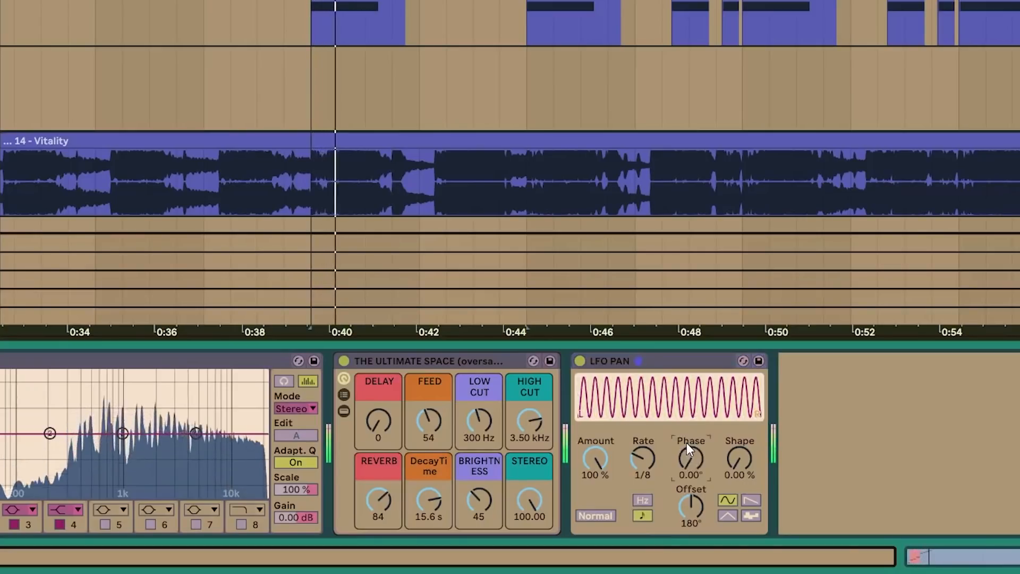
Set the LFO PAN offset to 177° while checking the panning in playback
mouse_move(689, 511)
mouse_down()
mouse_move(689, 479)
mouse_move(689, 531)
mouse_move(690, 520)
mouse_up()
key(space)
key(space)
key(space)
double_click(685, 512)
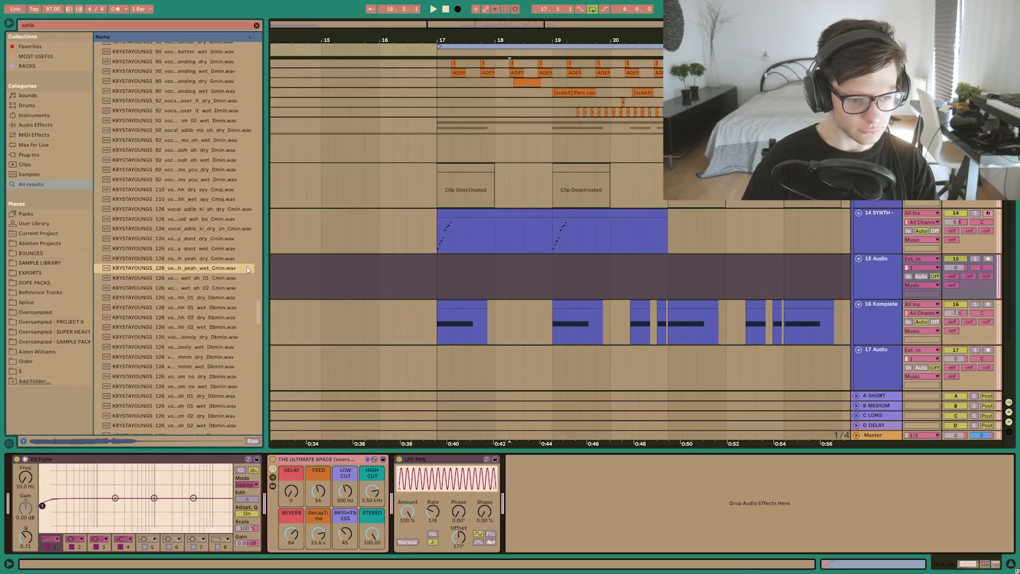
Audition a vocal sample from the adlib search results and play back the KRYSTAYOUNGS_75 adlib clip
click(232, 170)
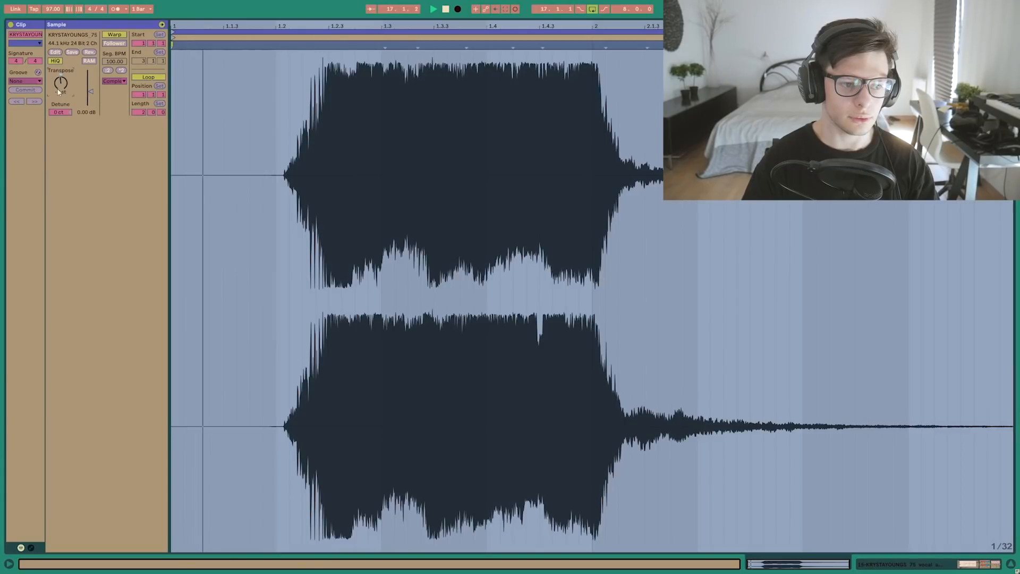
key(space)
key(shift+Tab)
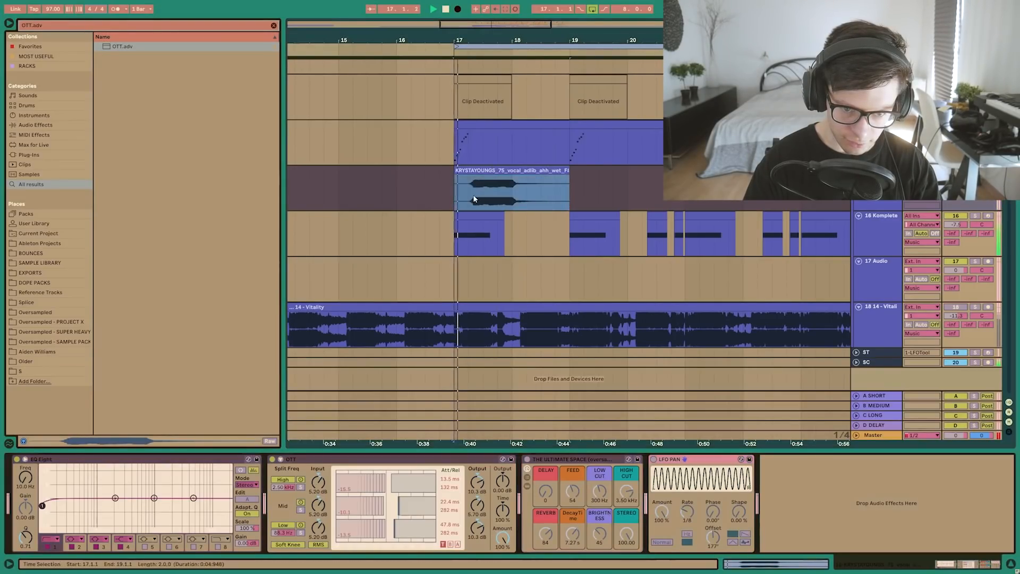
Play the vocal adlib clip from inside bar 17 while raising OTT's time and lowering its amount
click(469, 196)
key(space)
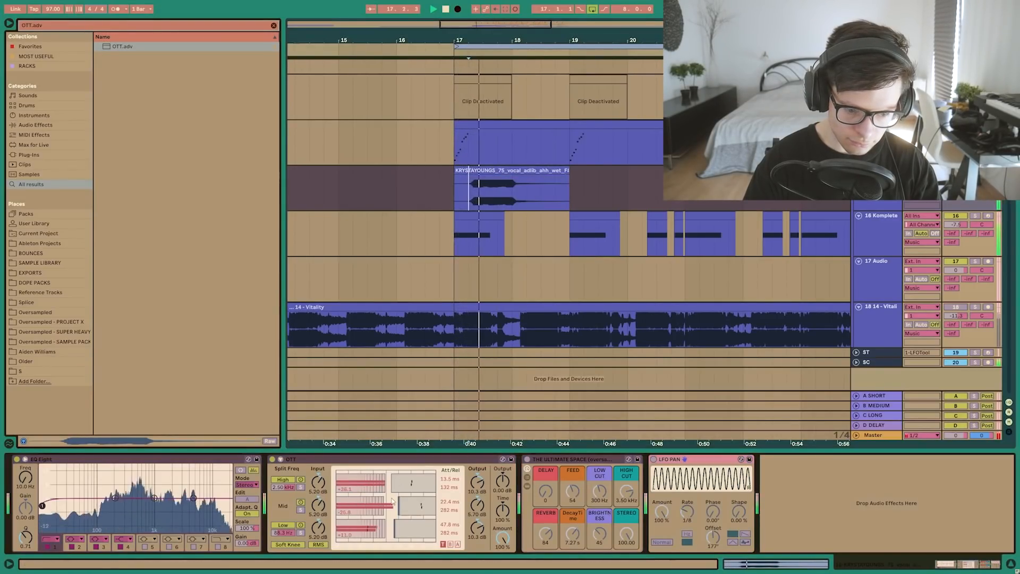
drag(502, 511, 502, 483)
drag(502, 538, 502, 566)
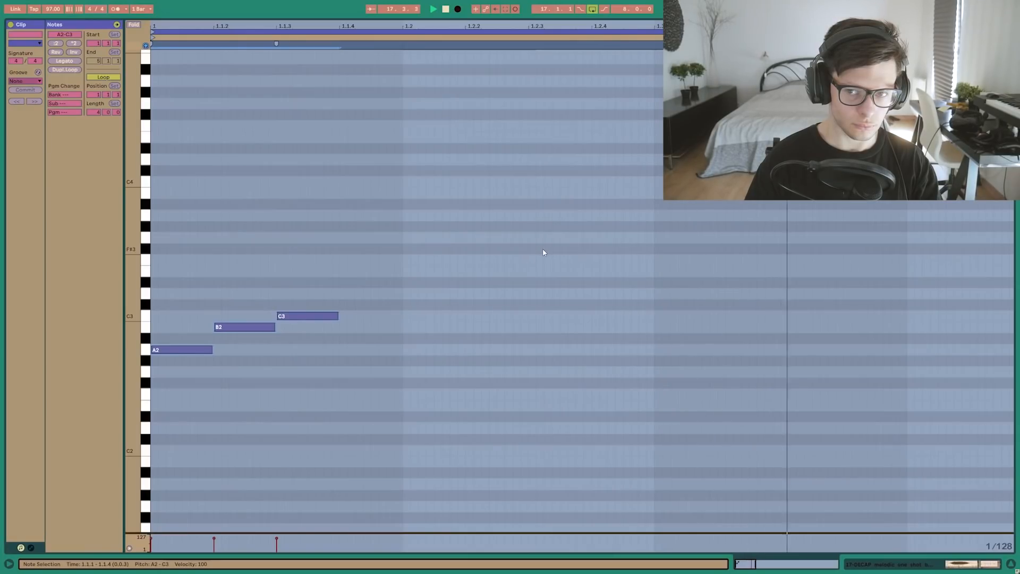
Transpose the three-note A2–C3 run in the plucked pizzicato clip up one octave
key(shift+Up)
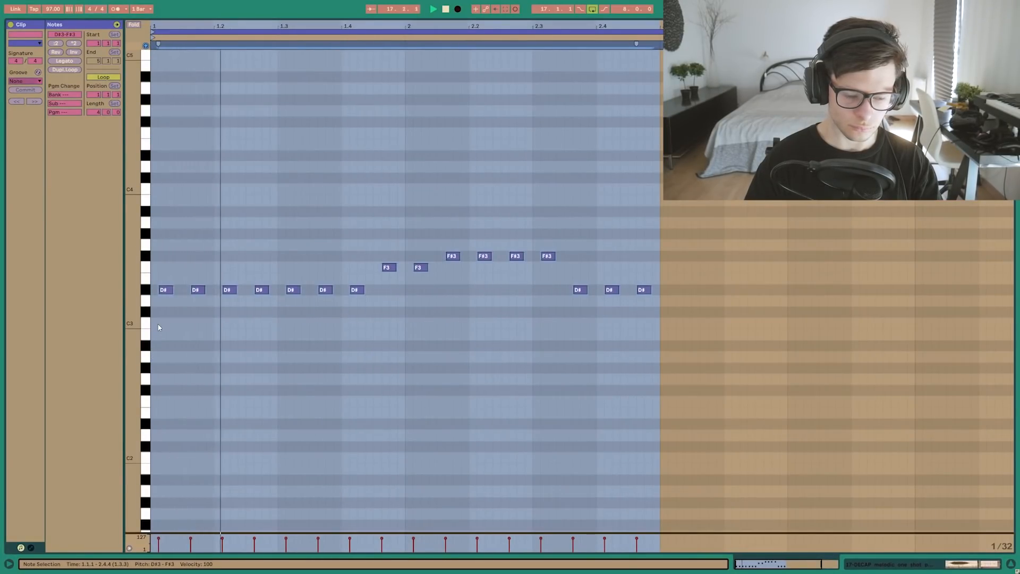
Solo the plucked pizzicato track and select its first melody clip, spanning bars 17 to 19
key(shift+Tab)
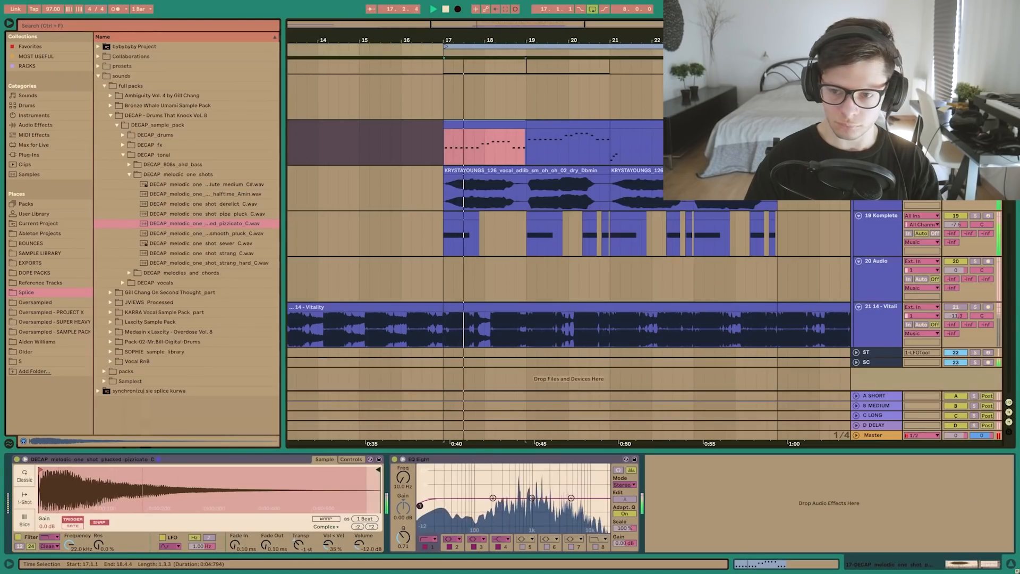
click(956, 133)
drag(603, 148, 589, 177)
scroll(517, 167, up, 3)
drag(501, 157, 491, 176)
click(490, 175)
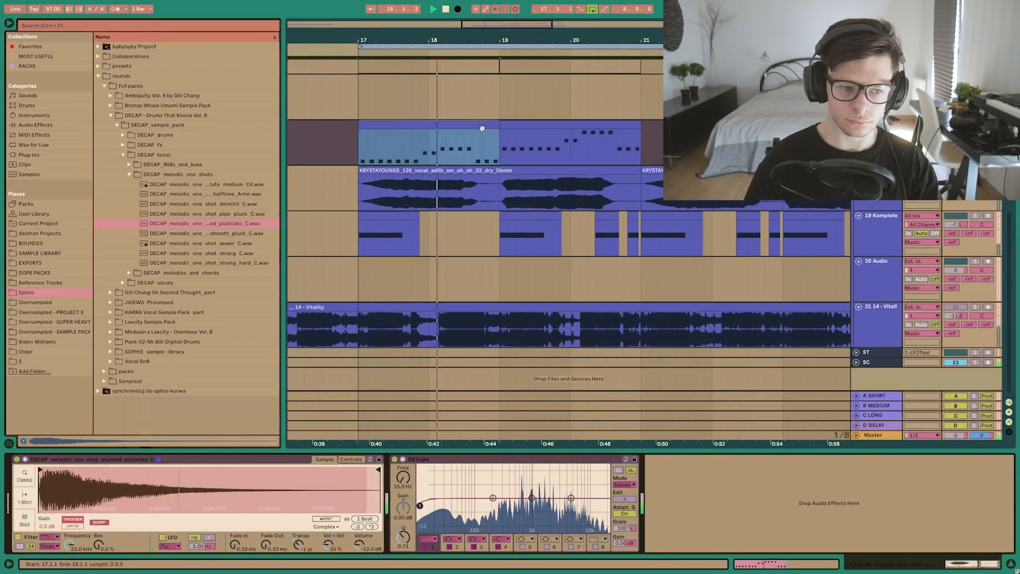
Save the set and select the pizzicato melody from 17.1.1 to 21.1.1
key(ctrl+s)
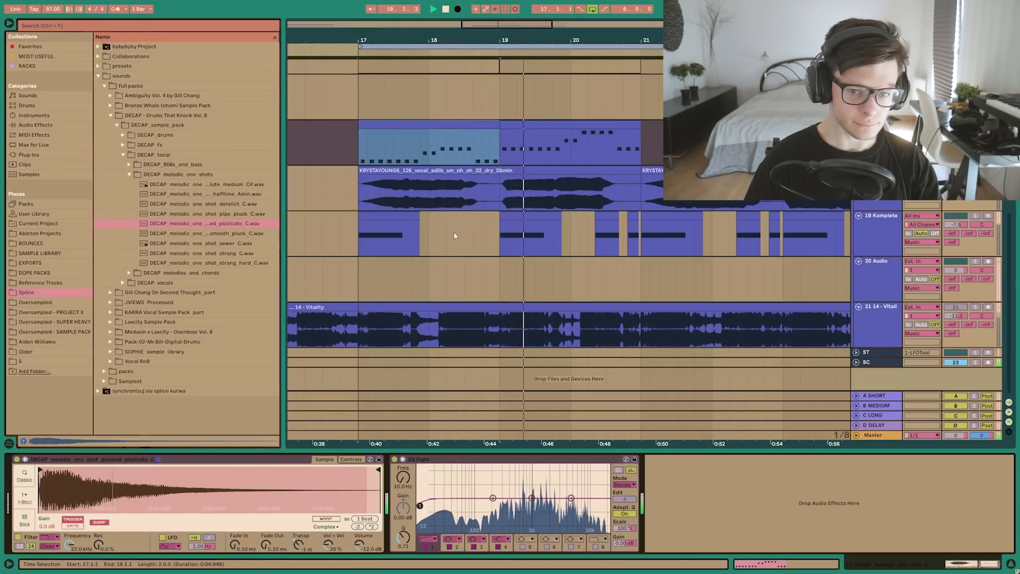
click(520, 125)
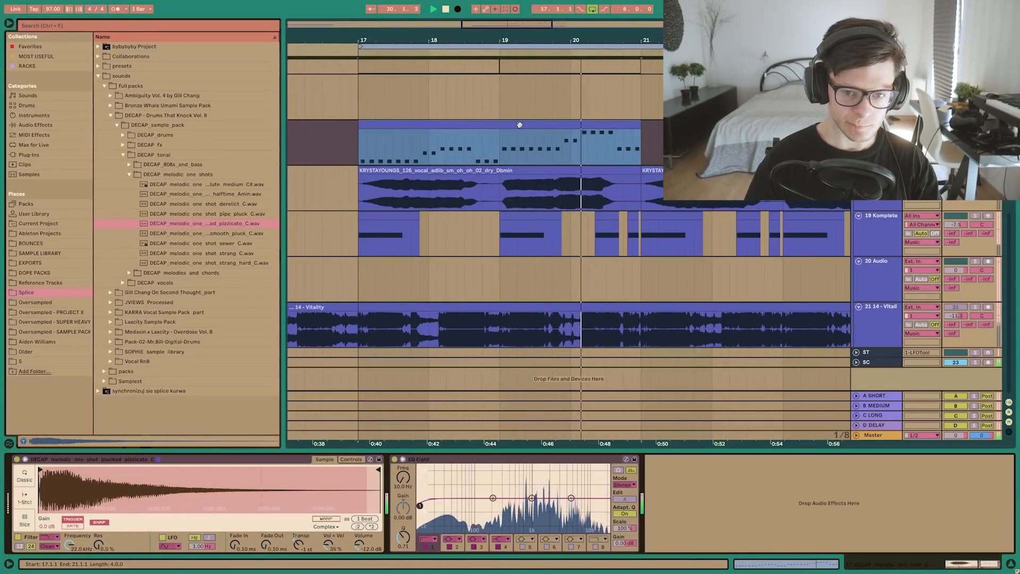
click(239, 314)
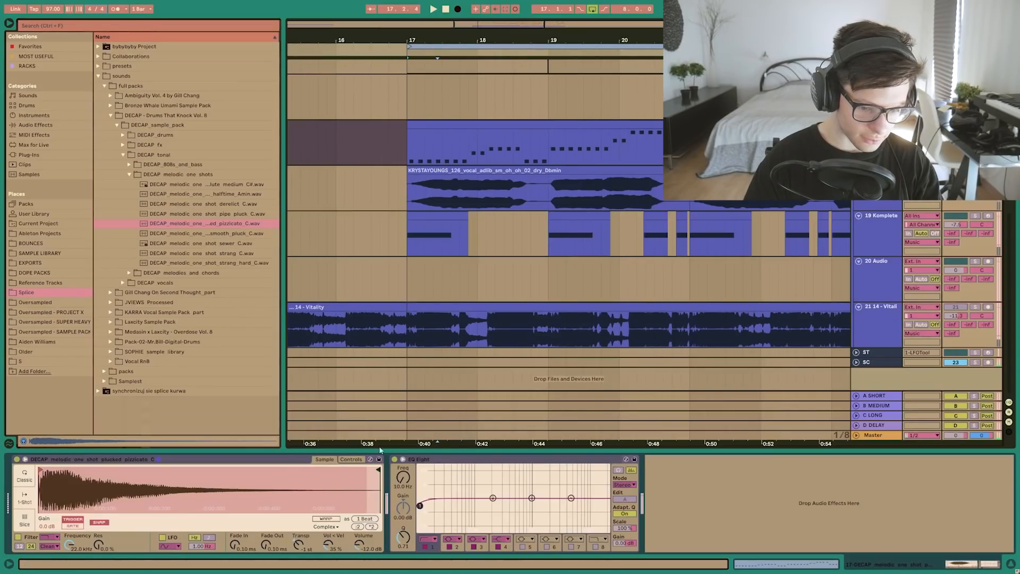
Convert the pizzicato track's Simpler to Sampler and open its MIDI settings
right_click(280, 459)
click(340, 450)
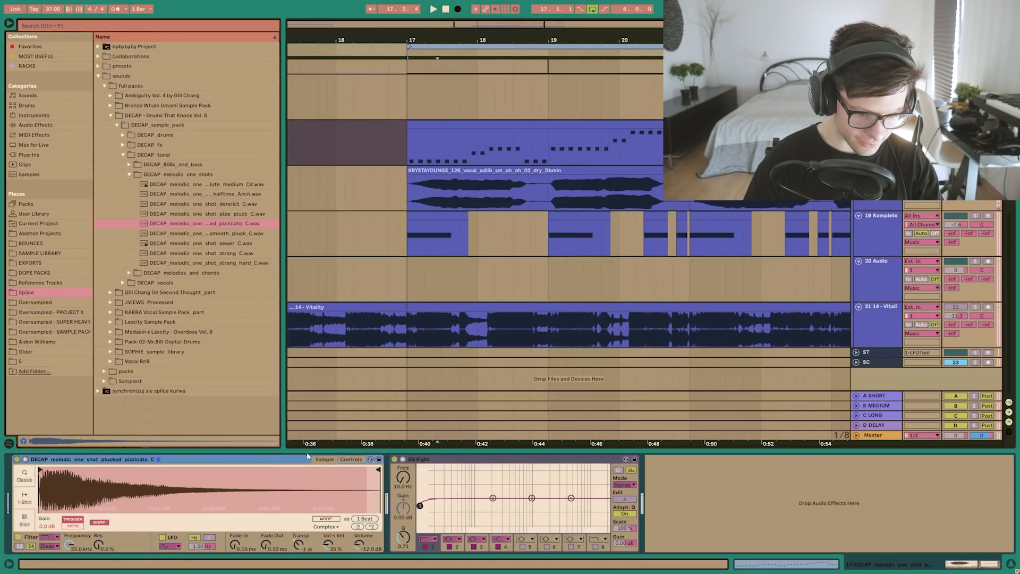
click(348, 459)
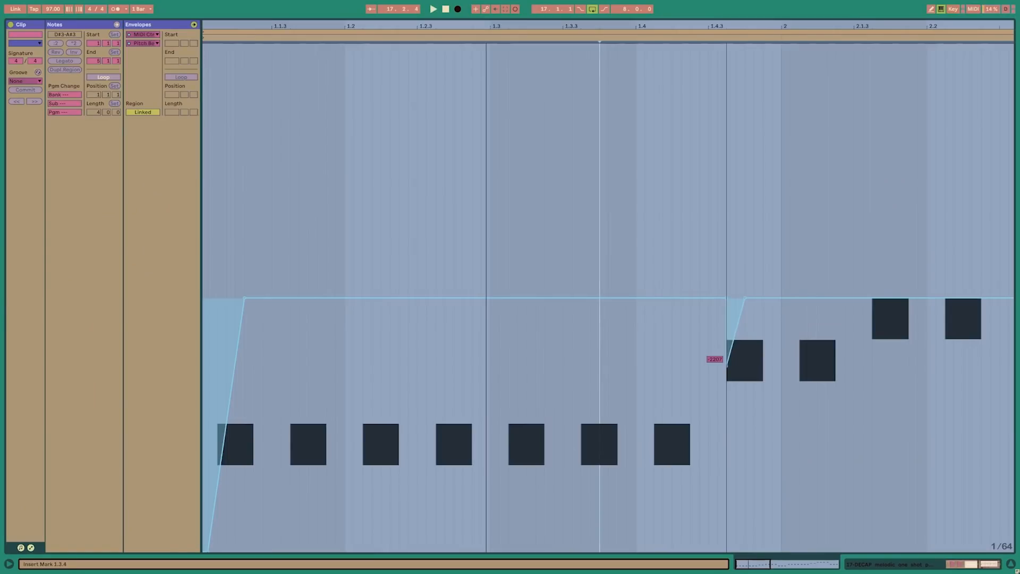
Make the downward pitch-bend dip at the melody's eighth note shallower and check the envelope in playback
drag(726, 366, 727, 345)
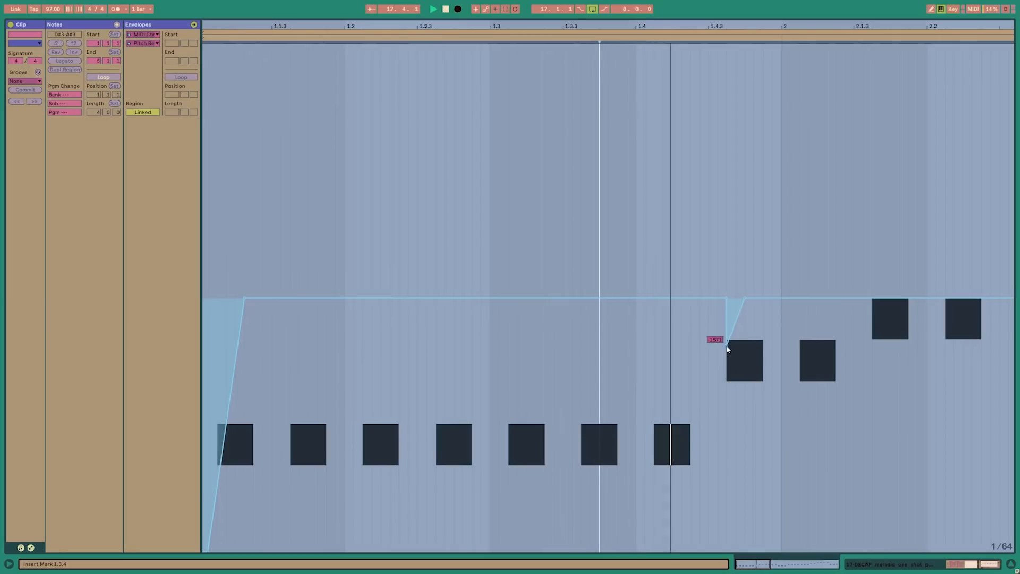
key(space)
drag(731, 343, 633, 392)
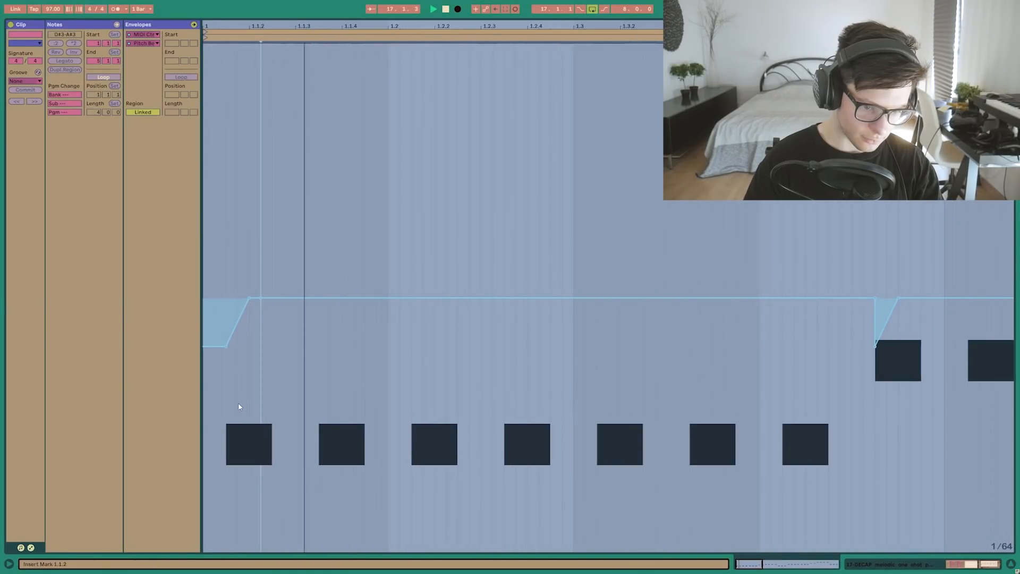
scroll(279, 405, down, 5)
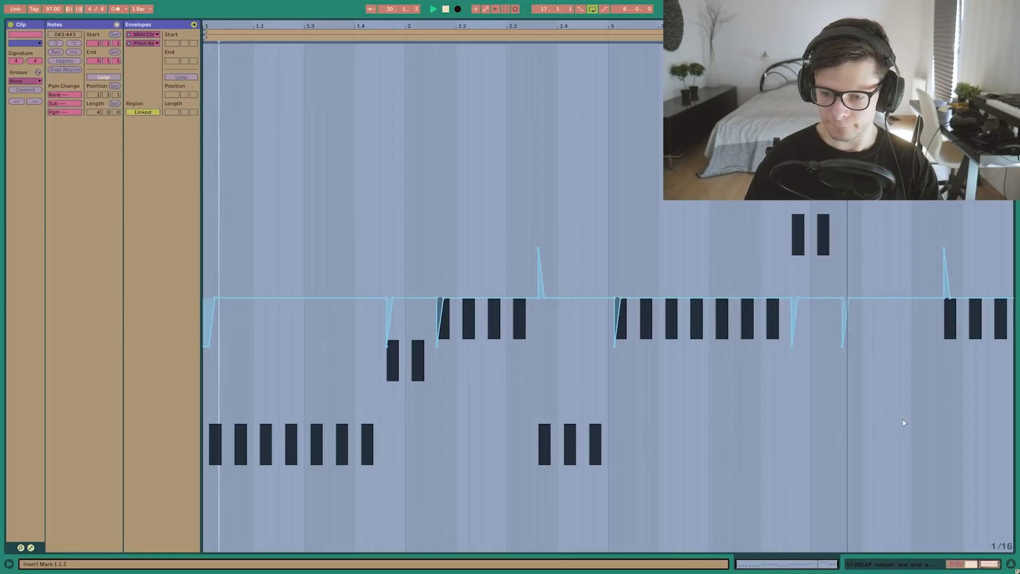
Select the pizzicato clip spanning bars 17 to 21 and reduce the OTT amount on its track to 39%
key(shift+Tab)
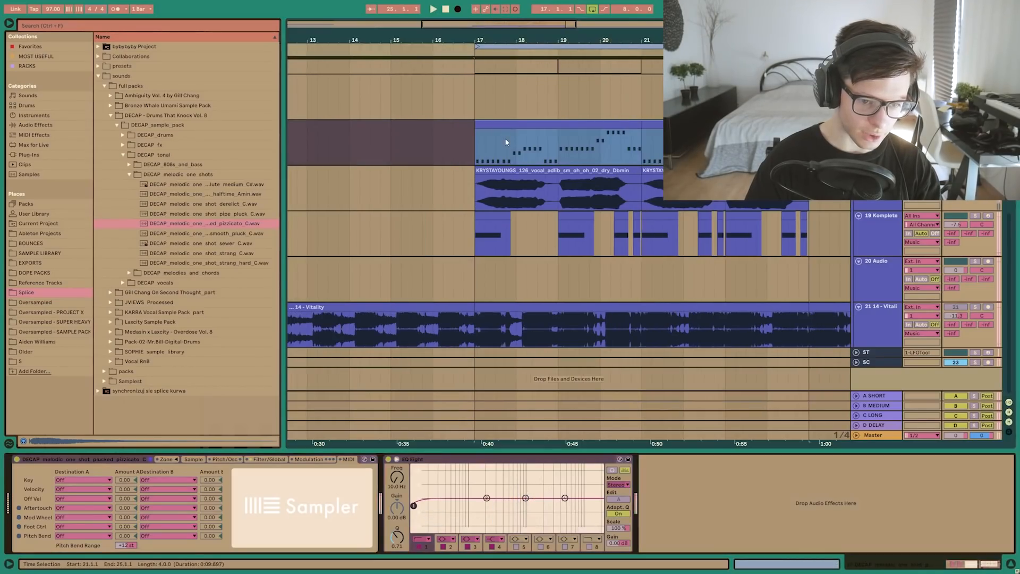
click(440, 131)
click(507, 124)
click(223, 223)
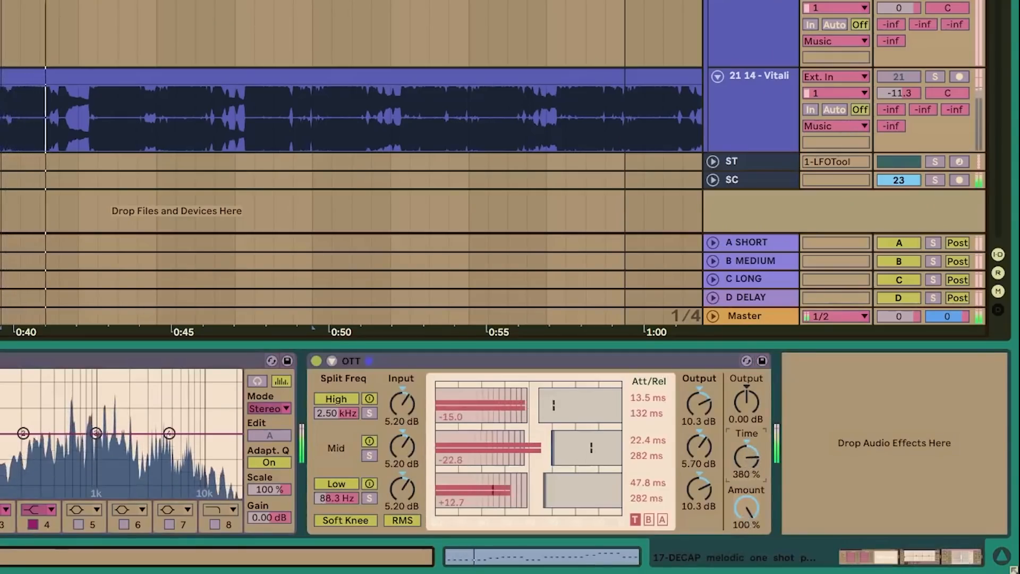
drag(746, 508, 746, 552)
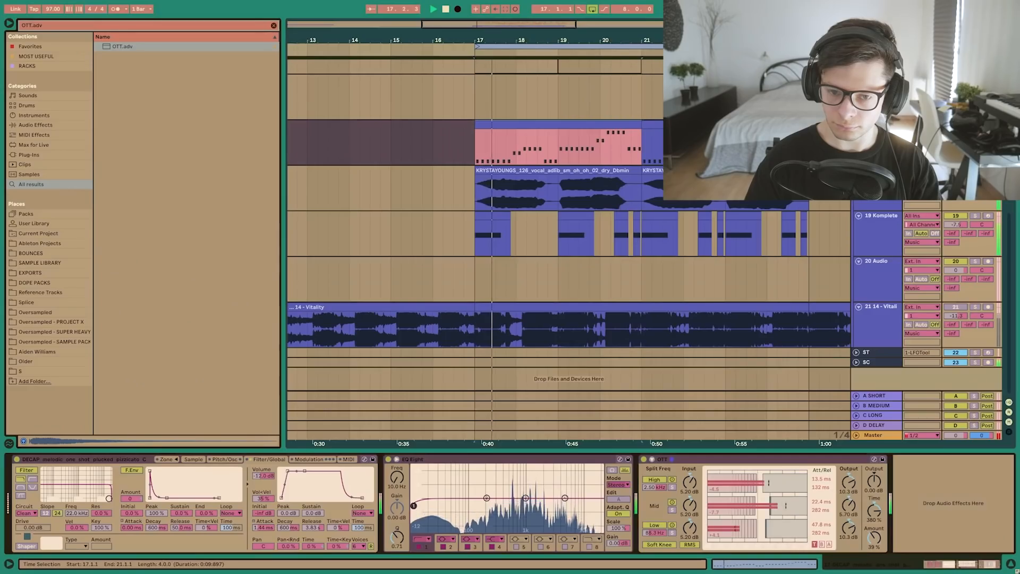
scroll(531, 239, right, 1)
scroll(531, 239, up, 1)
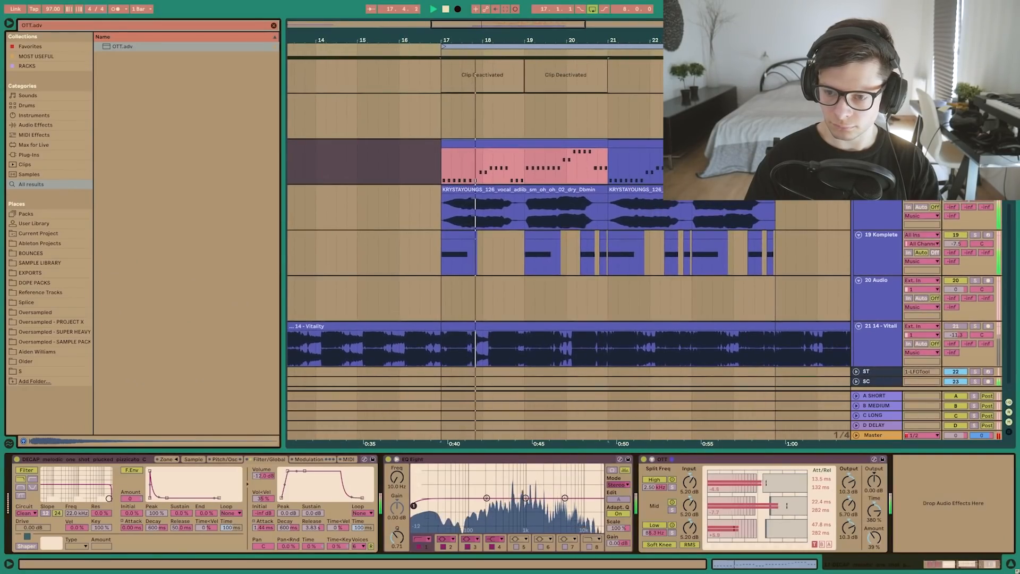
Lower the wet level of FabFilter Timeless 2 on the plucked pizzicato track
click(879, 190)
scroll(531, 239, up, 1)
scroll(531, 239, right, 1)
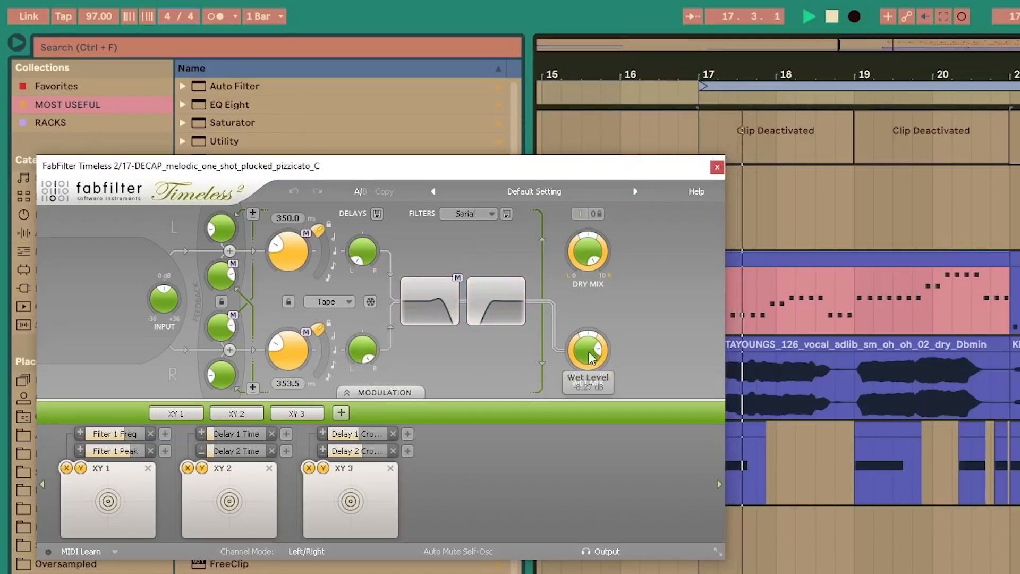
drag(589, 350, 597, 394)
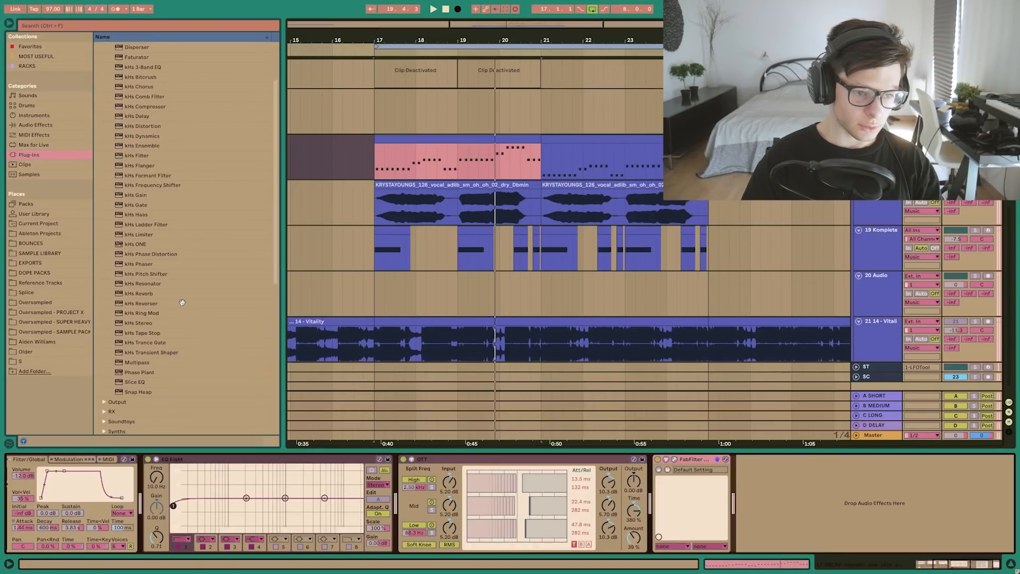
Find Disperser in the KH plug-in folder and load it on the plucked pizzicato track
scroll(182, 302, up, 2)
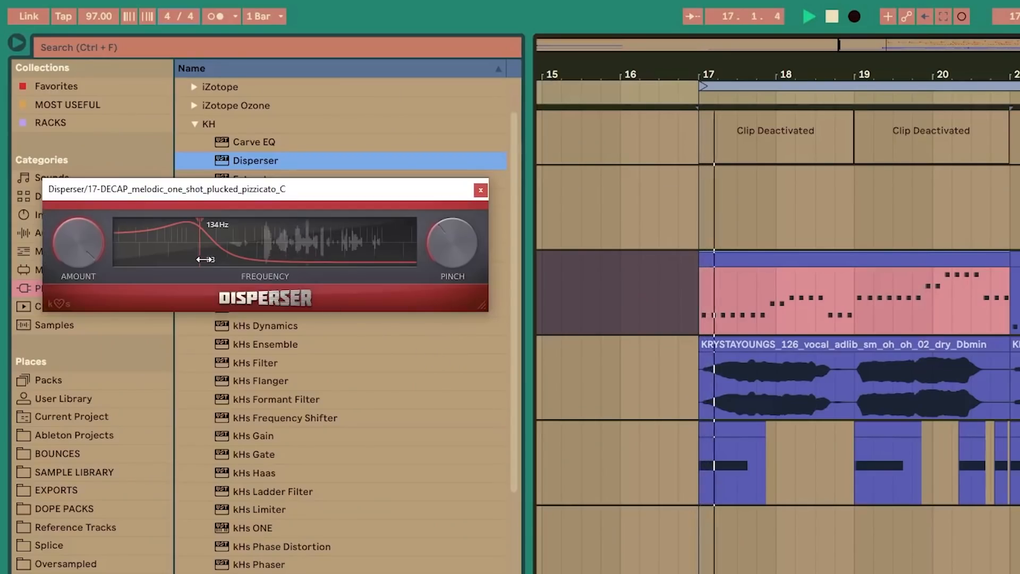
Raise Disperser's frequency and set Thermal to the HOLY MOLY preset with 70 percent dry/wet on the plucked pizzicato track
mouse_move(205, 260)
mouse_down()
mouse_move(285, 234)
mouse_move(301, 247)
mouse_up()
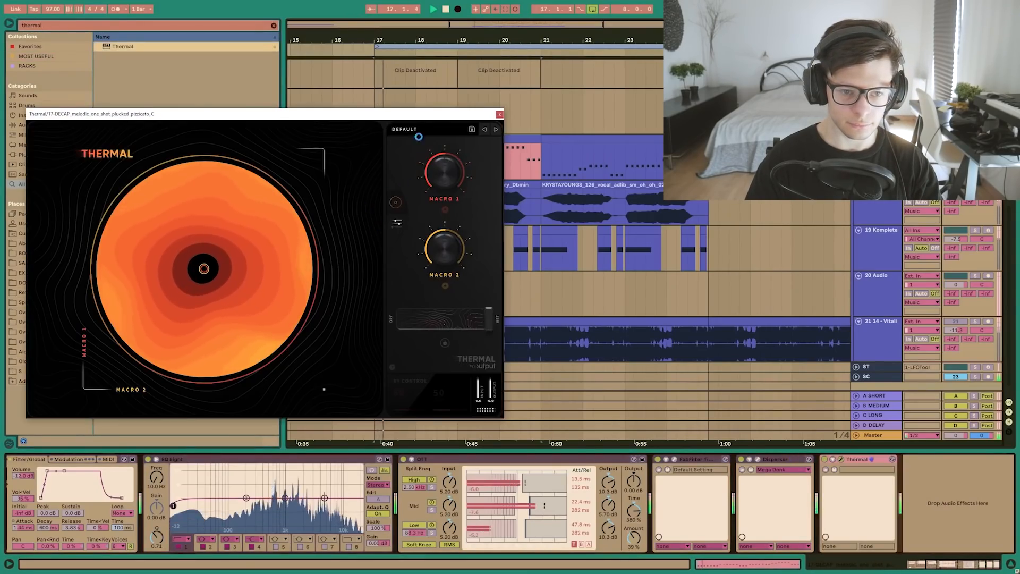
click(418, 133)
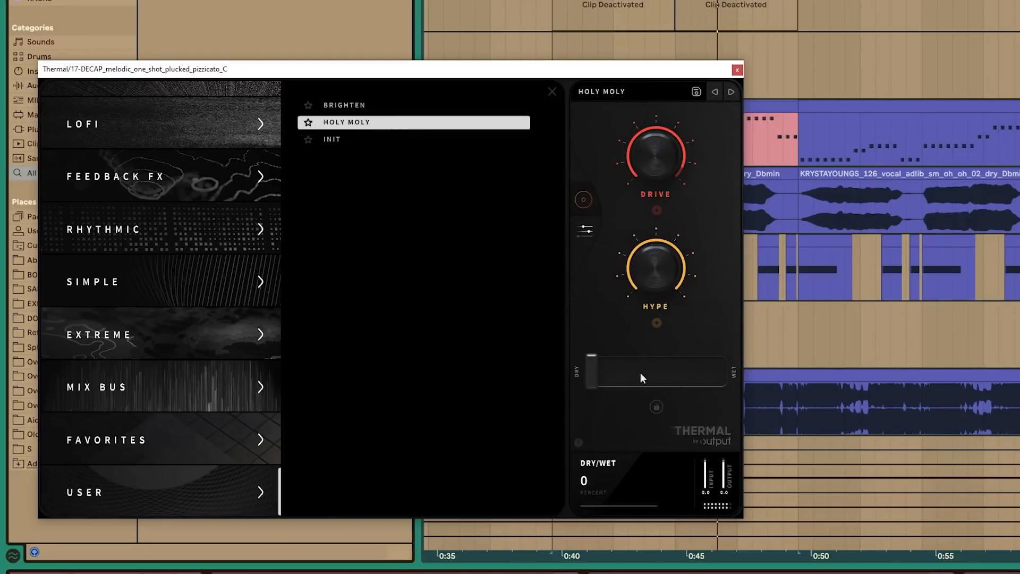
drag(723, 378, 691, 377)
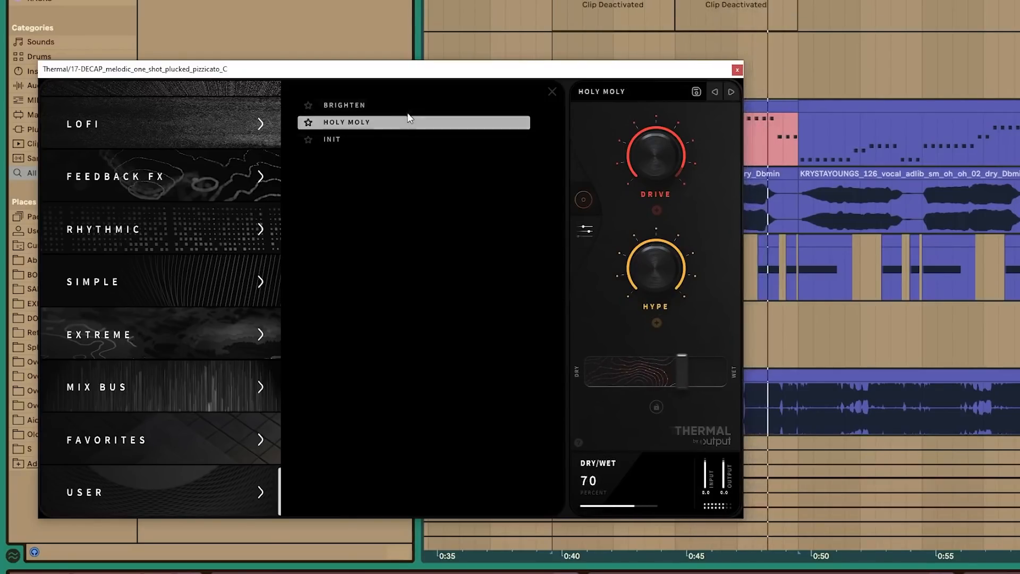
drag(726, 69, 724, 71)
click(734, 71)
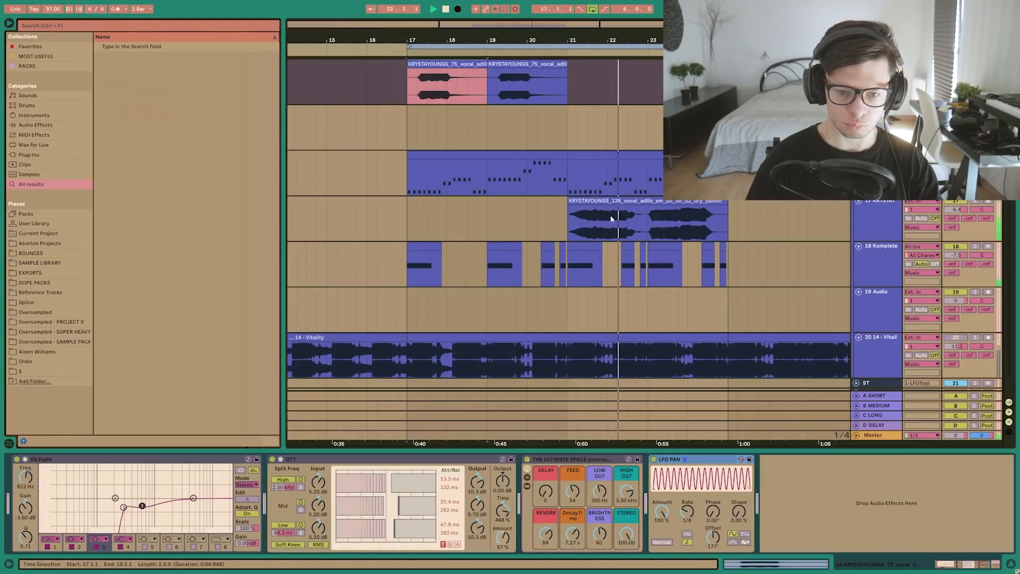
Open the oh-oh vocal adlib clip spanning bars 21 to 25
scroll(611, 219, down, 2)
drag(620, 187, 567, 210)
double_click(635, 224)
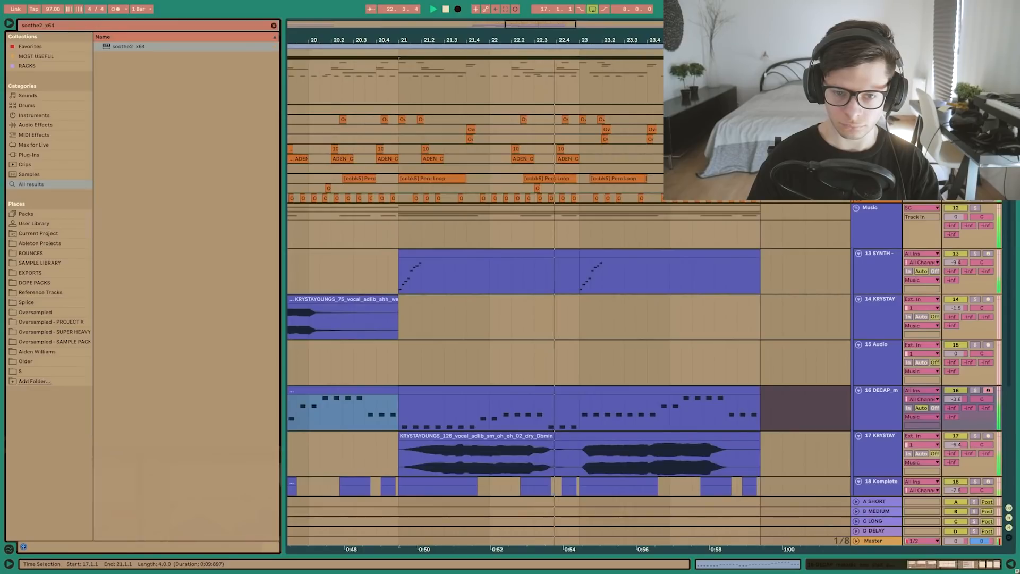
Select 21.3.3 to 25.1.1 on the unfolded Oversampled one-shot drum track and search the browser for clap samples
click(877, 129)
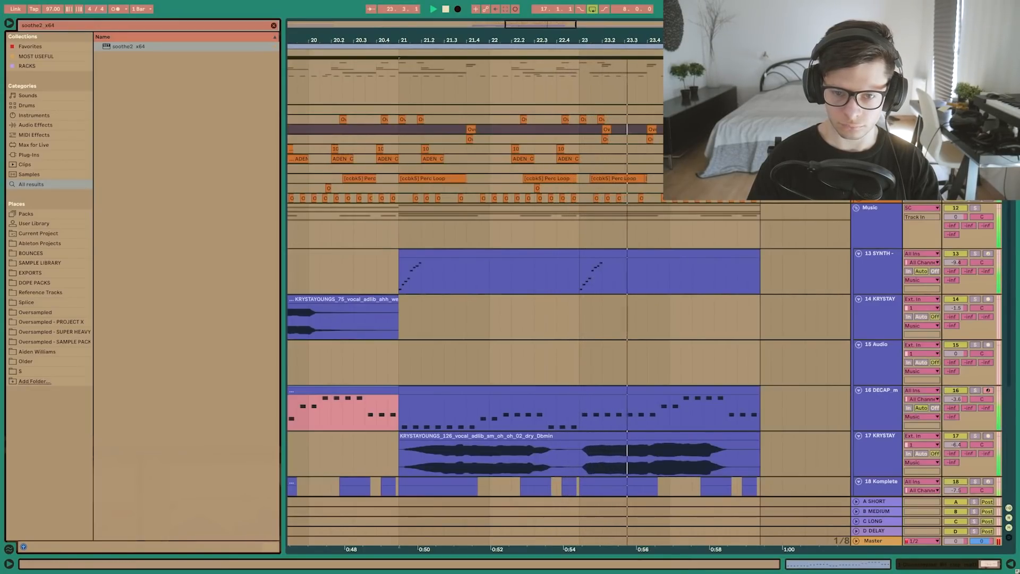
click(858, 129)
key(space)
drag(771, 145, 419, 134)
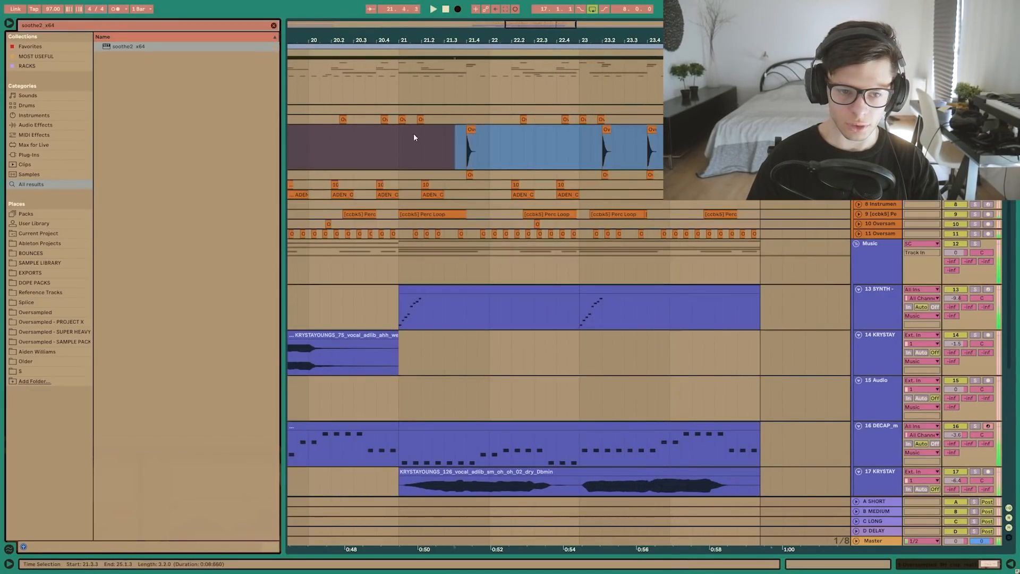
drag(99, 25, 1, 27)
text(clap)
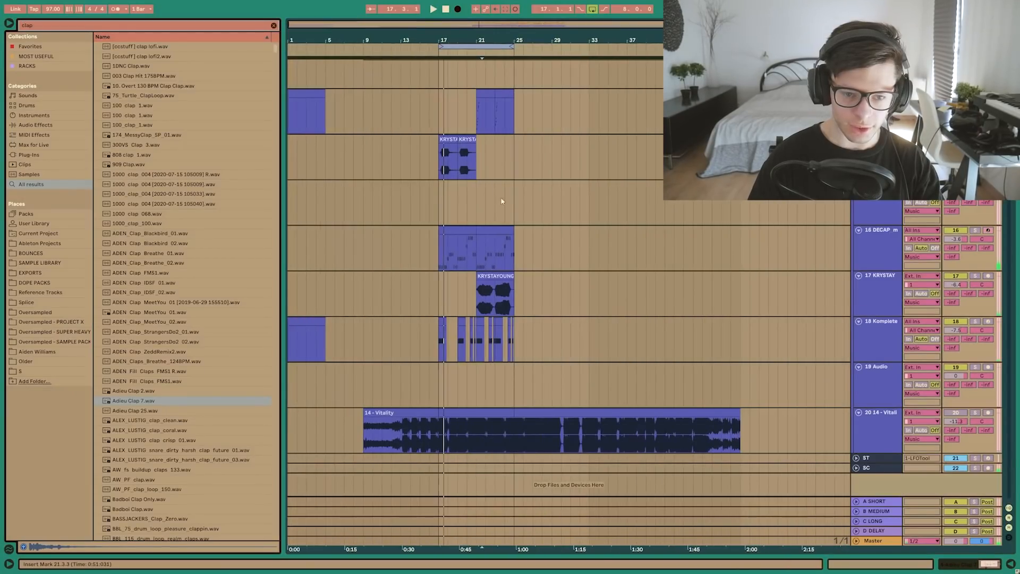
Delete the empty audio track above the pizzicato track and clear the leftover synth and bass clips between bars 1 and 8
key(Delete)
drag(355, 294, 271, 103)
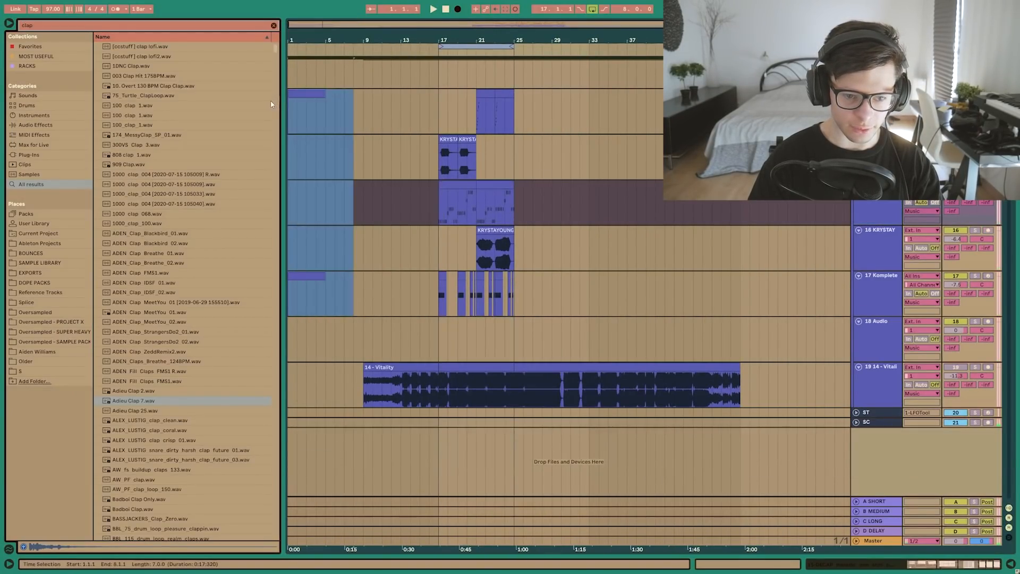
key(Delete)
click(393, 205)
scroll(425, 231, up, 3)
drag(467, 257, 543, 276)
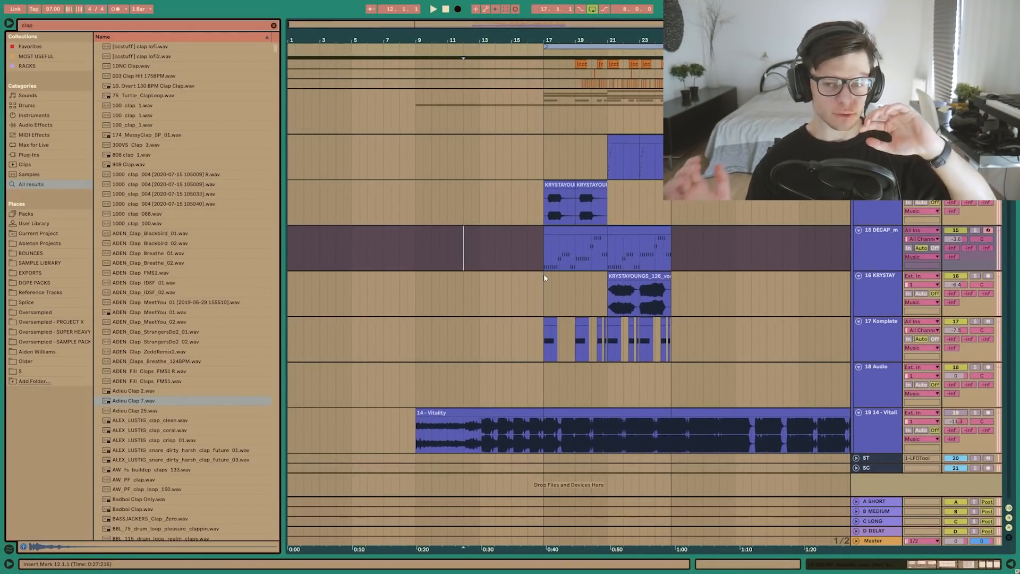
Clear the clap search and review the layered arrangement from bar 17 in playback
click(274, 26)
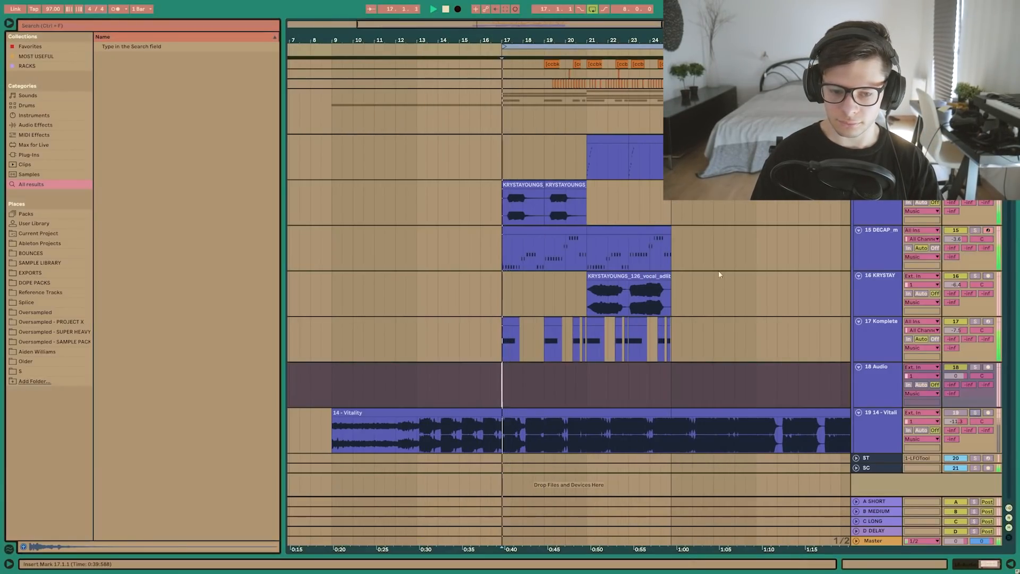
scroll(717, 225, up, 3)
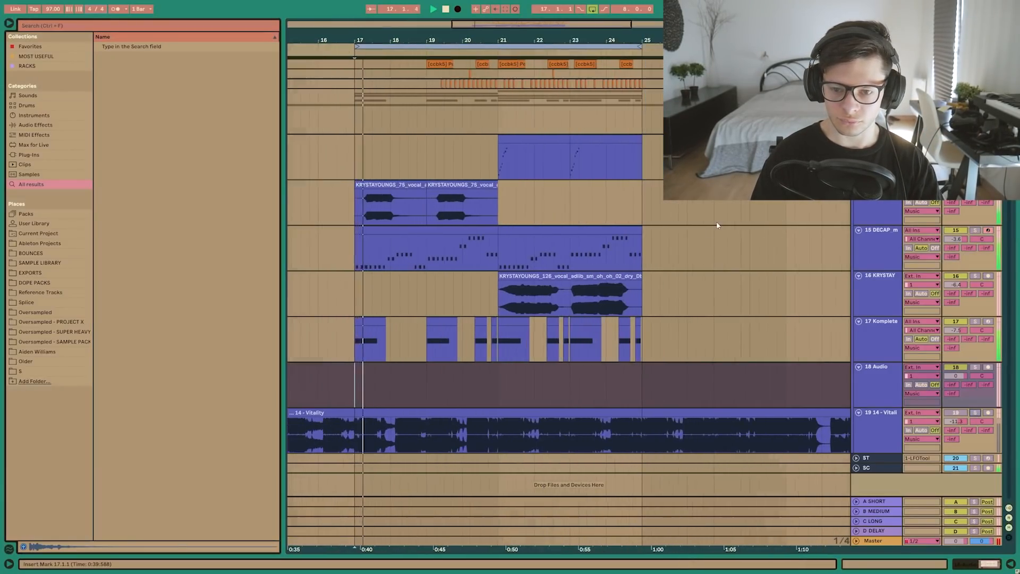
drag(733, 204, 790, 257)
scroll(771, 300, down, 2)
drag(771, 299, 707, 242)
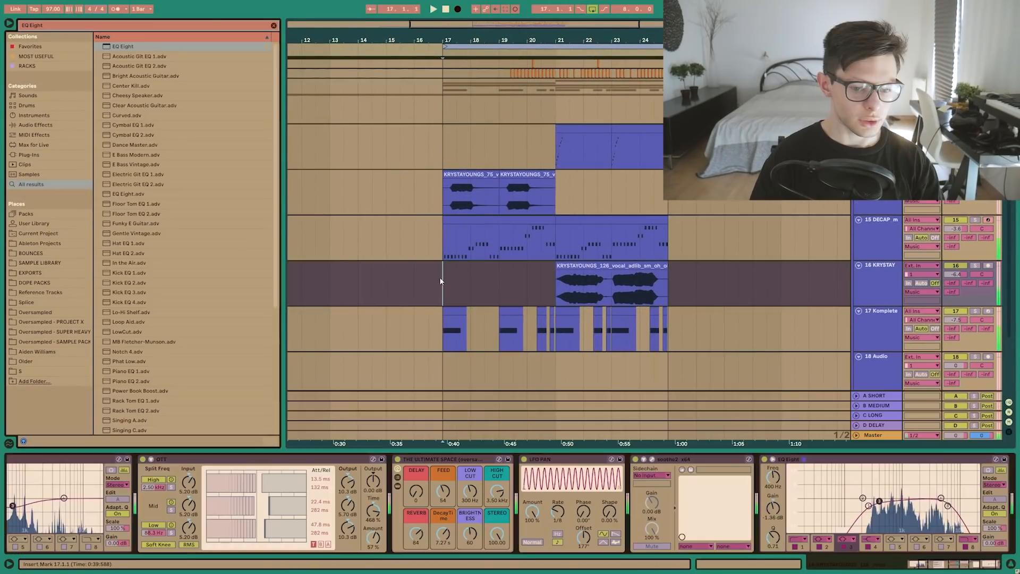
Inspect the pizzicato melody against the claps and vocal adlibs from bar 17, and play it from there
click(272, 25)
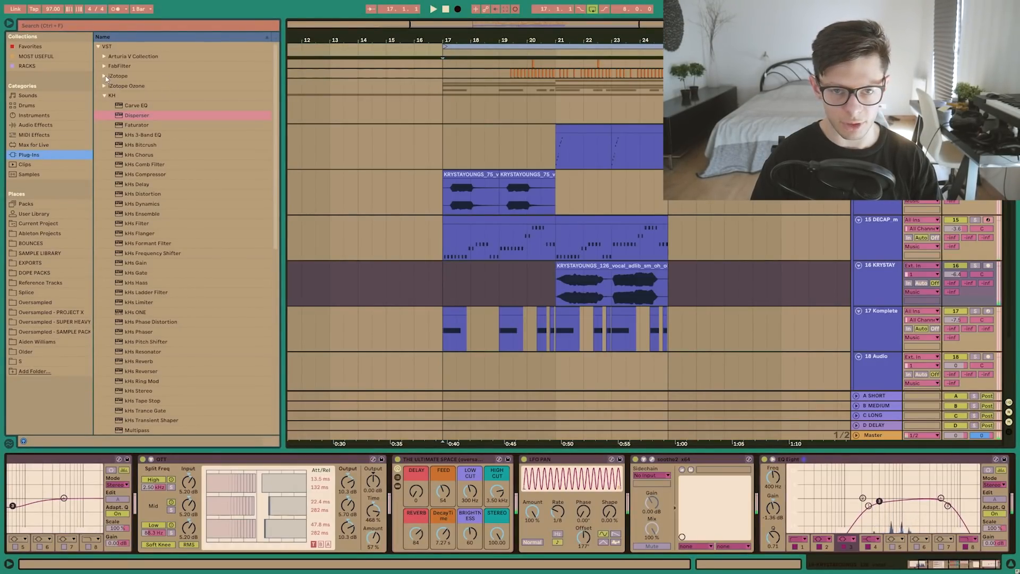
scroll(460, 187, up, 3)
drag(471, 247, 516, 184)
scroll(451, 185, up, 6)
scroll(450, 183, down, 1)
scroll(449, 186, up, 5)
scroll(420, 194, down, 3)
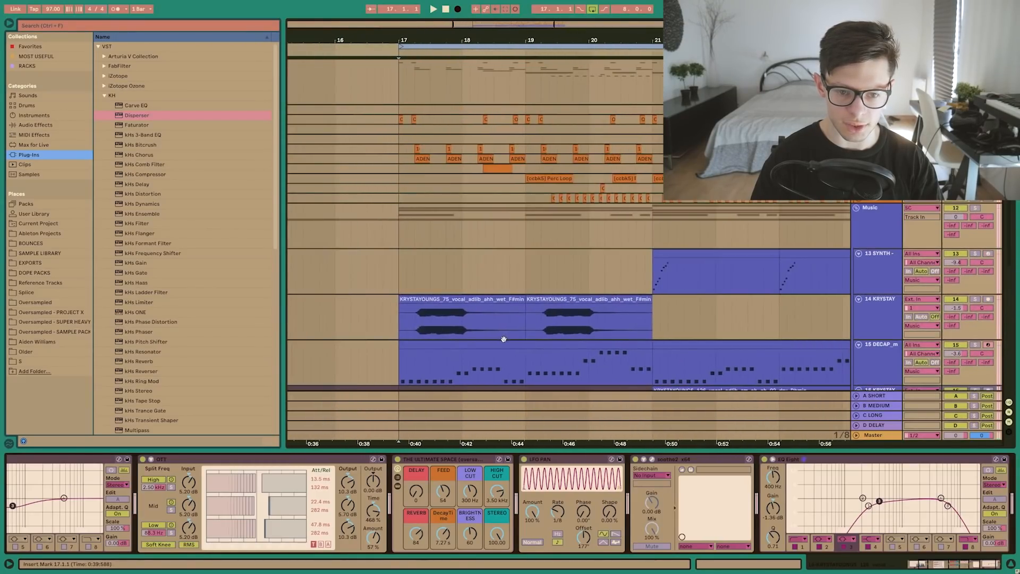
scroll(407, 199, up, 1)
scroll(411, 204, down, 2)
drag(469, 252, 494, 148)
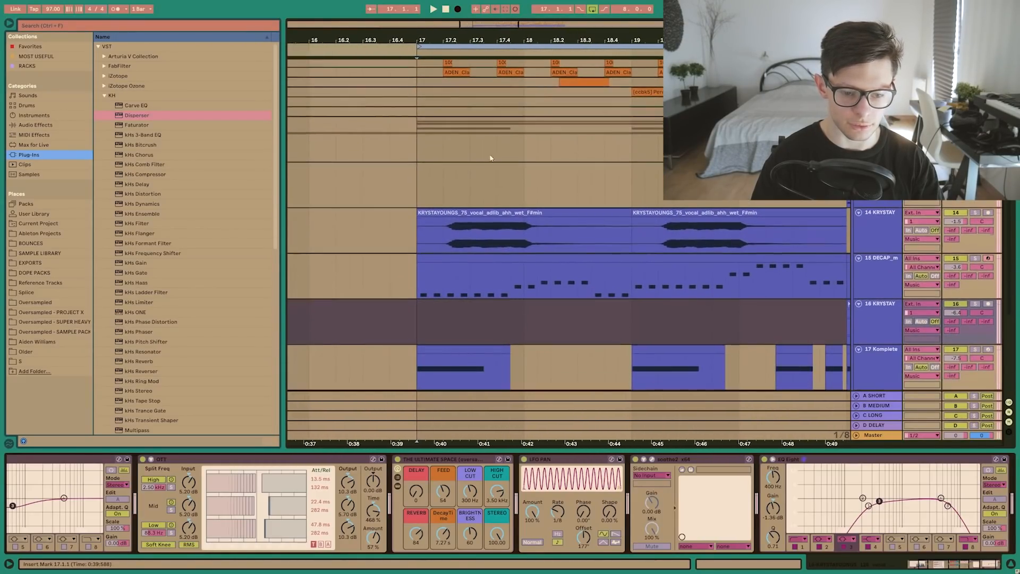
scroll(422, 266, up, 5)
click(380, 281)
scroll(446, 229, up, 3)
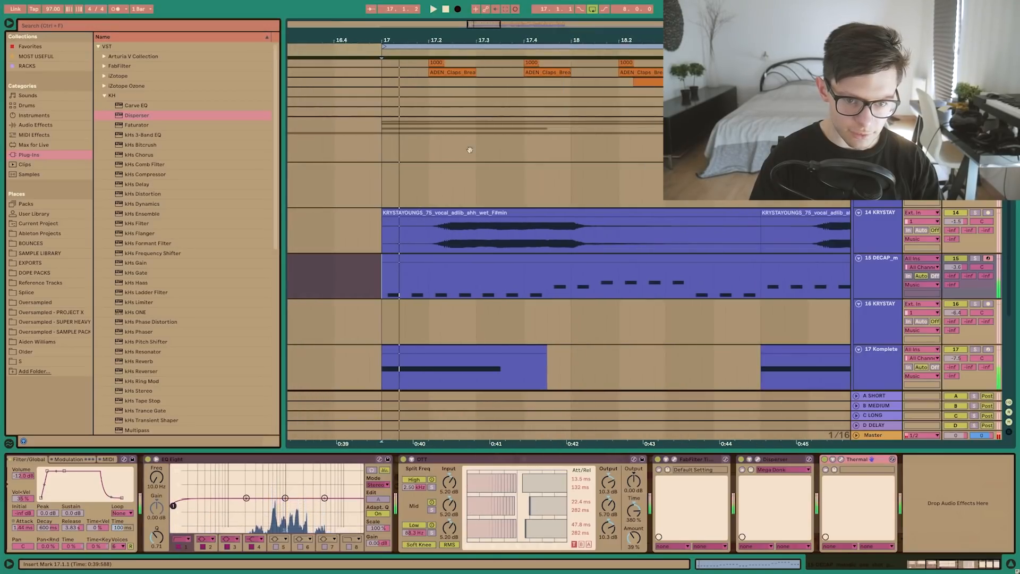
Try shifting the first Komplete bass clip slightly later than bar 17 and audition it from the bar's start
scroll(446, 229, down, 8)
mouse_move(435, 216)
mouse_down()
mouse_move(461, 218)
mouse_move(433, 218)
mouse_move(443, 219)
mouse_up()
click(414, 233)
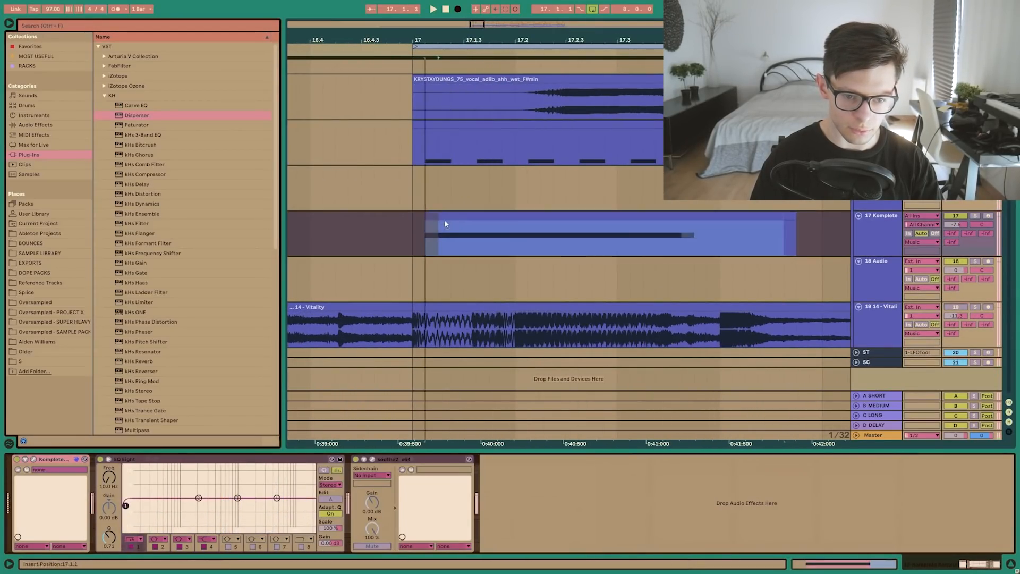
click(410, 233)
key(space)
key(minus)
key(minus)
key(minus)
Undo the bass clip shift and stop playback
key(ctrl+z)
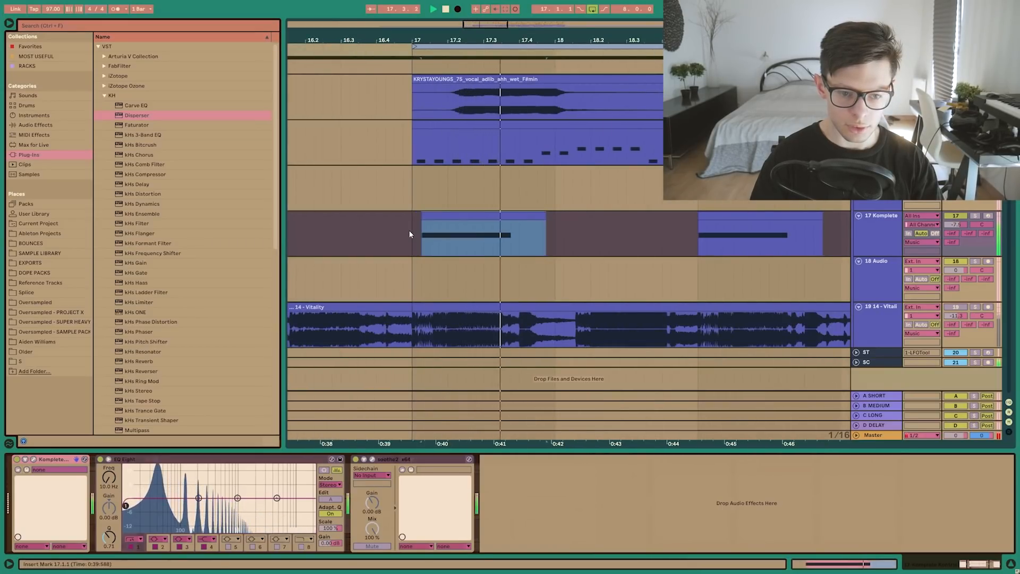
key(ctrl+z)
key(space)
Load FabFilter Pro-C 2 on the Music group with 3-Oversamp as its sidechain source and lower the threshold
drag(471, 201, 438, 275)
scroll(630, 158, down, 3)
drag(565, 142, 500, 254)
click(879, 155)
click(105, 66)
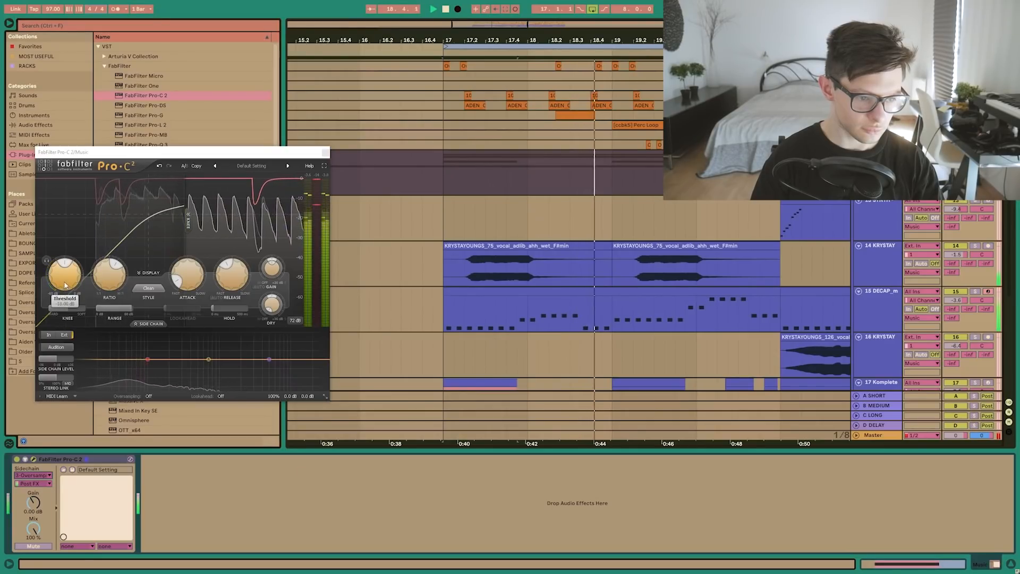
drag(66, 279, 69, 298)
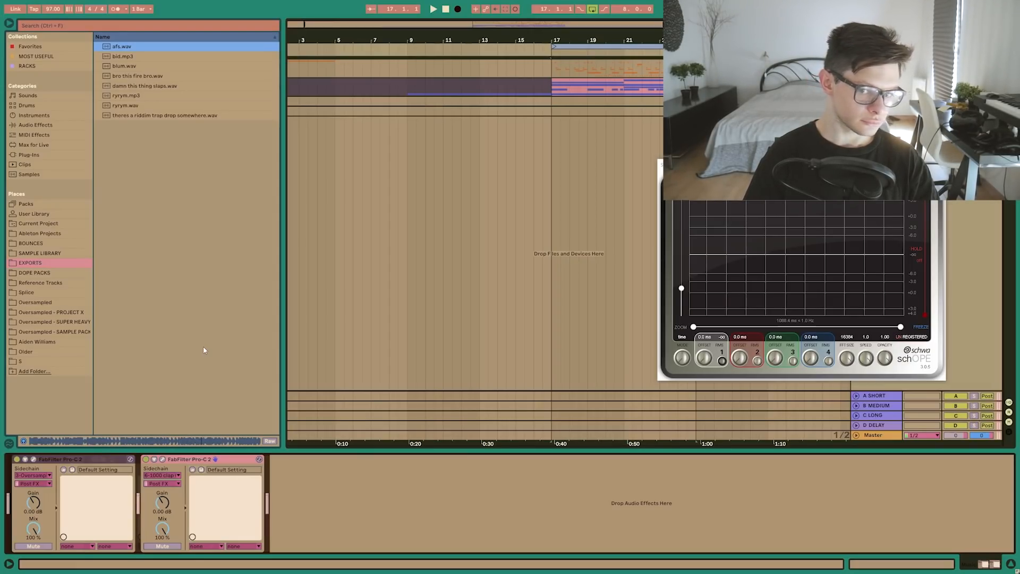
Unfold the Music group, move the Schope window aside and save the project
click(855, 83)
drag(797, 164, 839, 236)
click(582, 208)
key(ctrl+s)
click(553, 209)
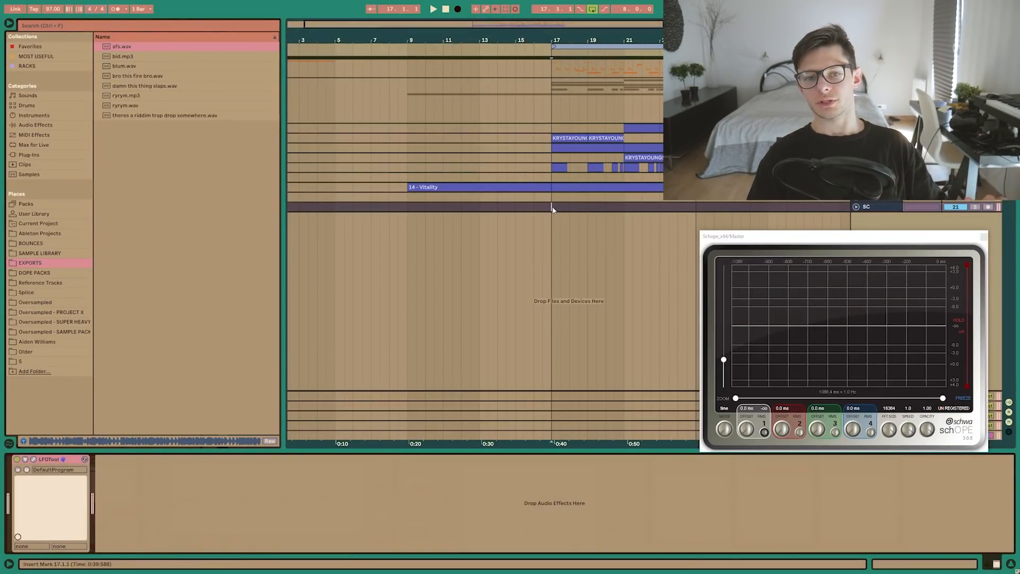